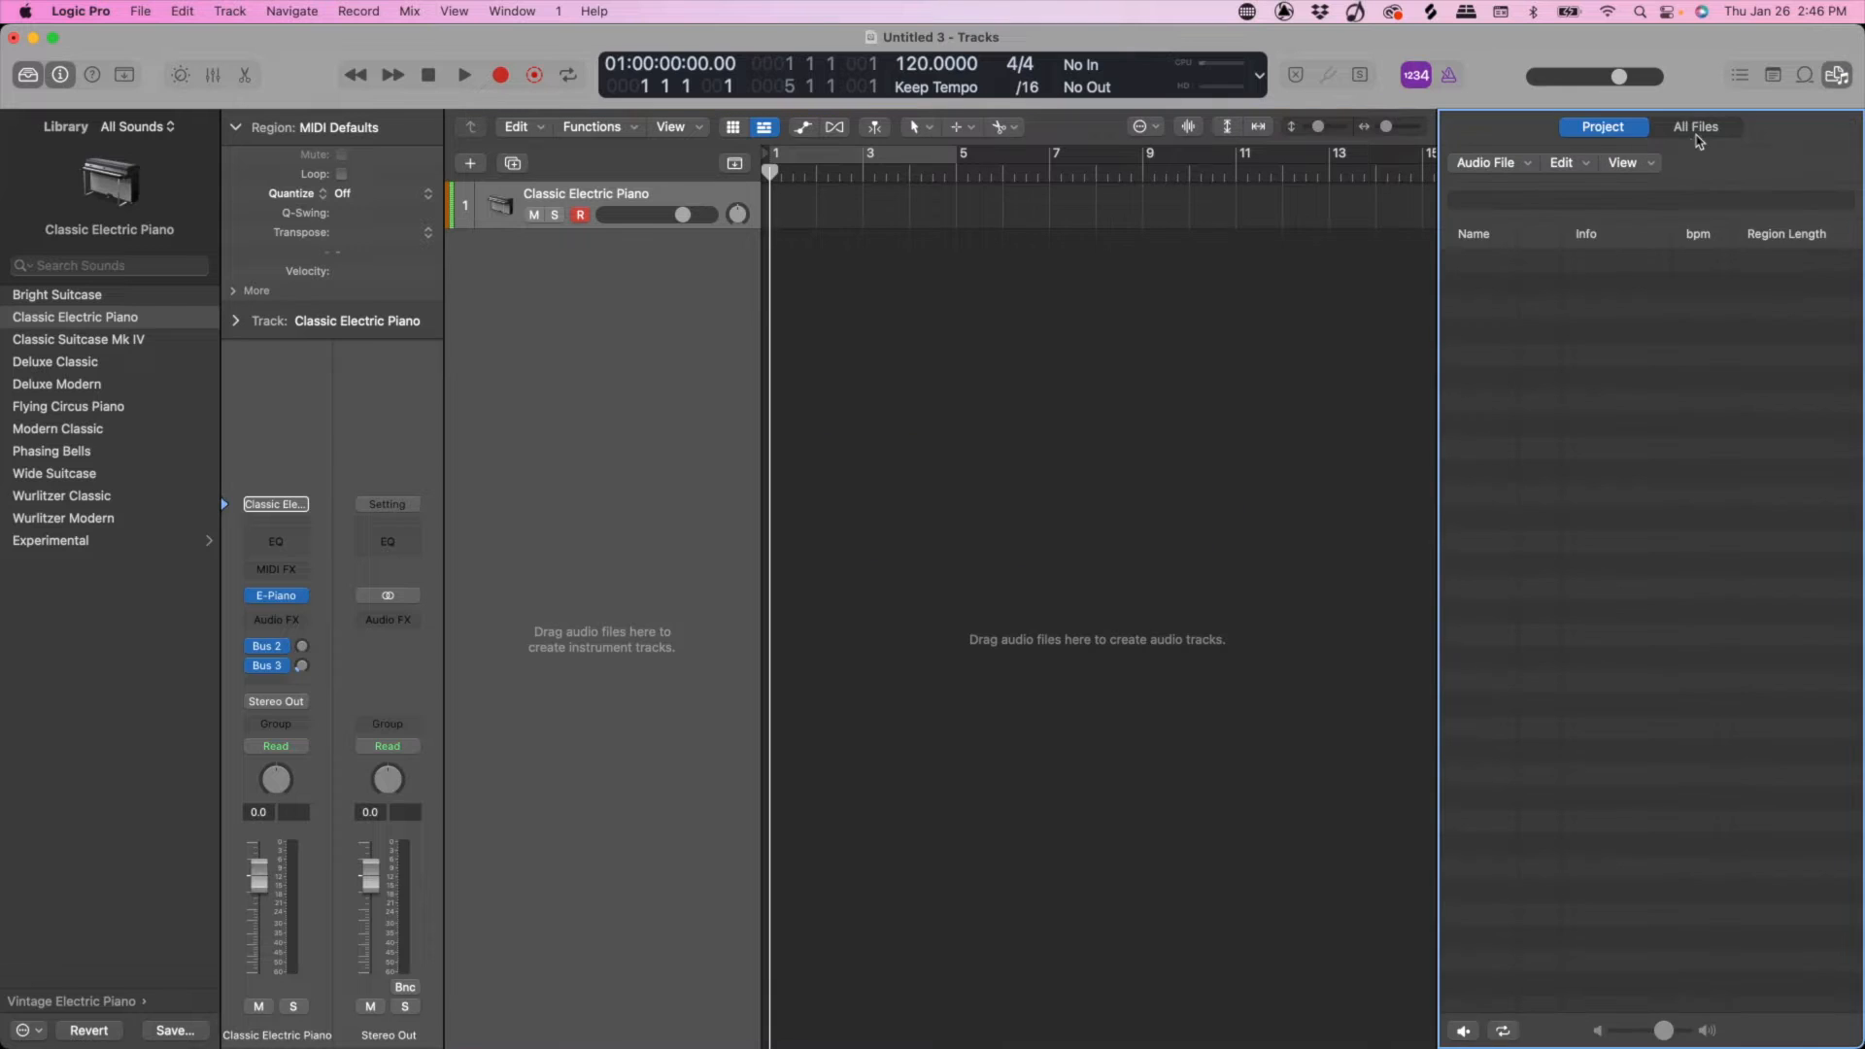
# Step: Import Hunter Tag 2020 DRY.wav from the Desktop folder onto a new audio track at bar 5
pyautogui.click(1695, 129)
pyautogui.doubleClick(1532, 369)
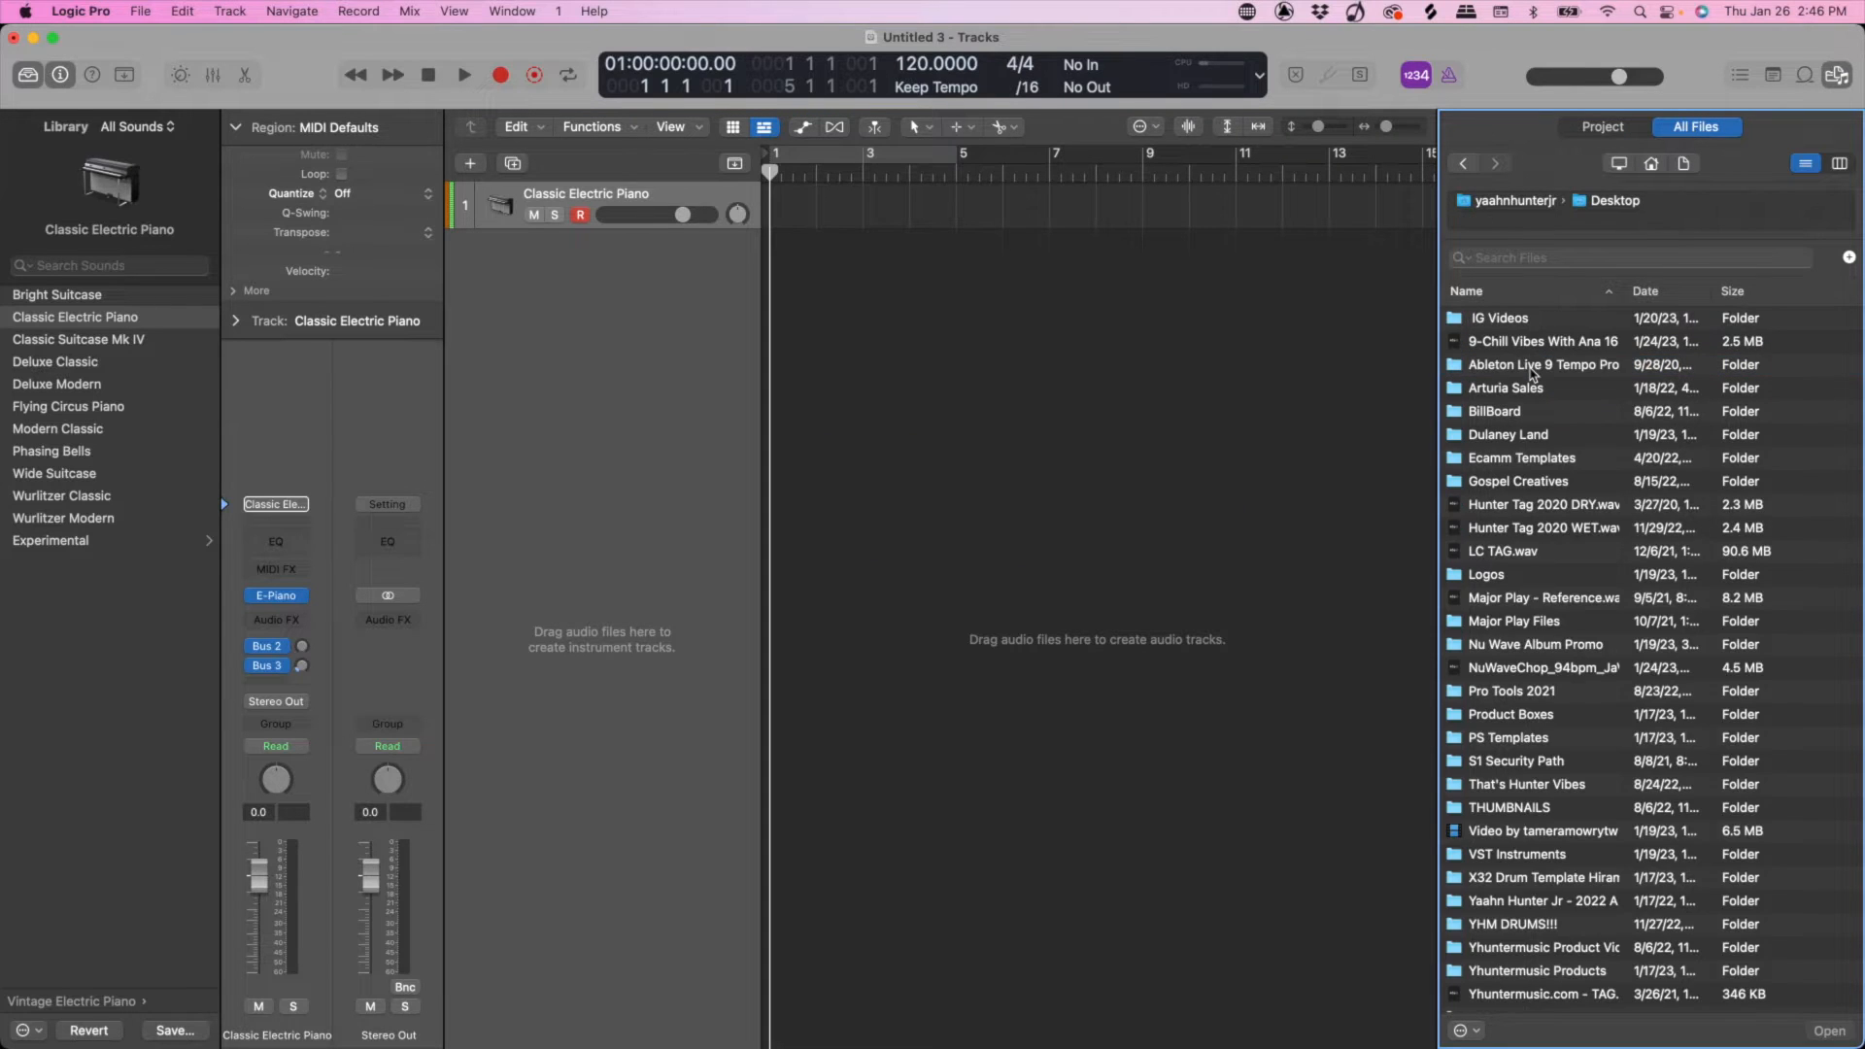
pyautogui.moveTo(1532, 515); pyautogui.dragTo(962, 496)
# Step: Play back the imported tag and audition its second phrase just after bar 9
pyautogui.press('space')
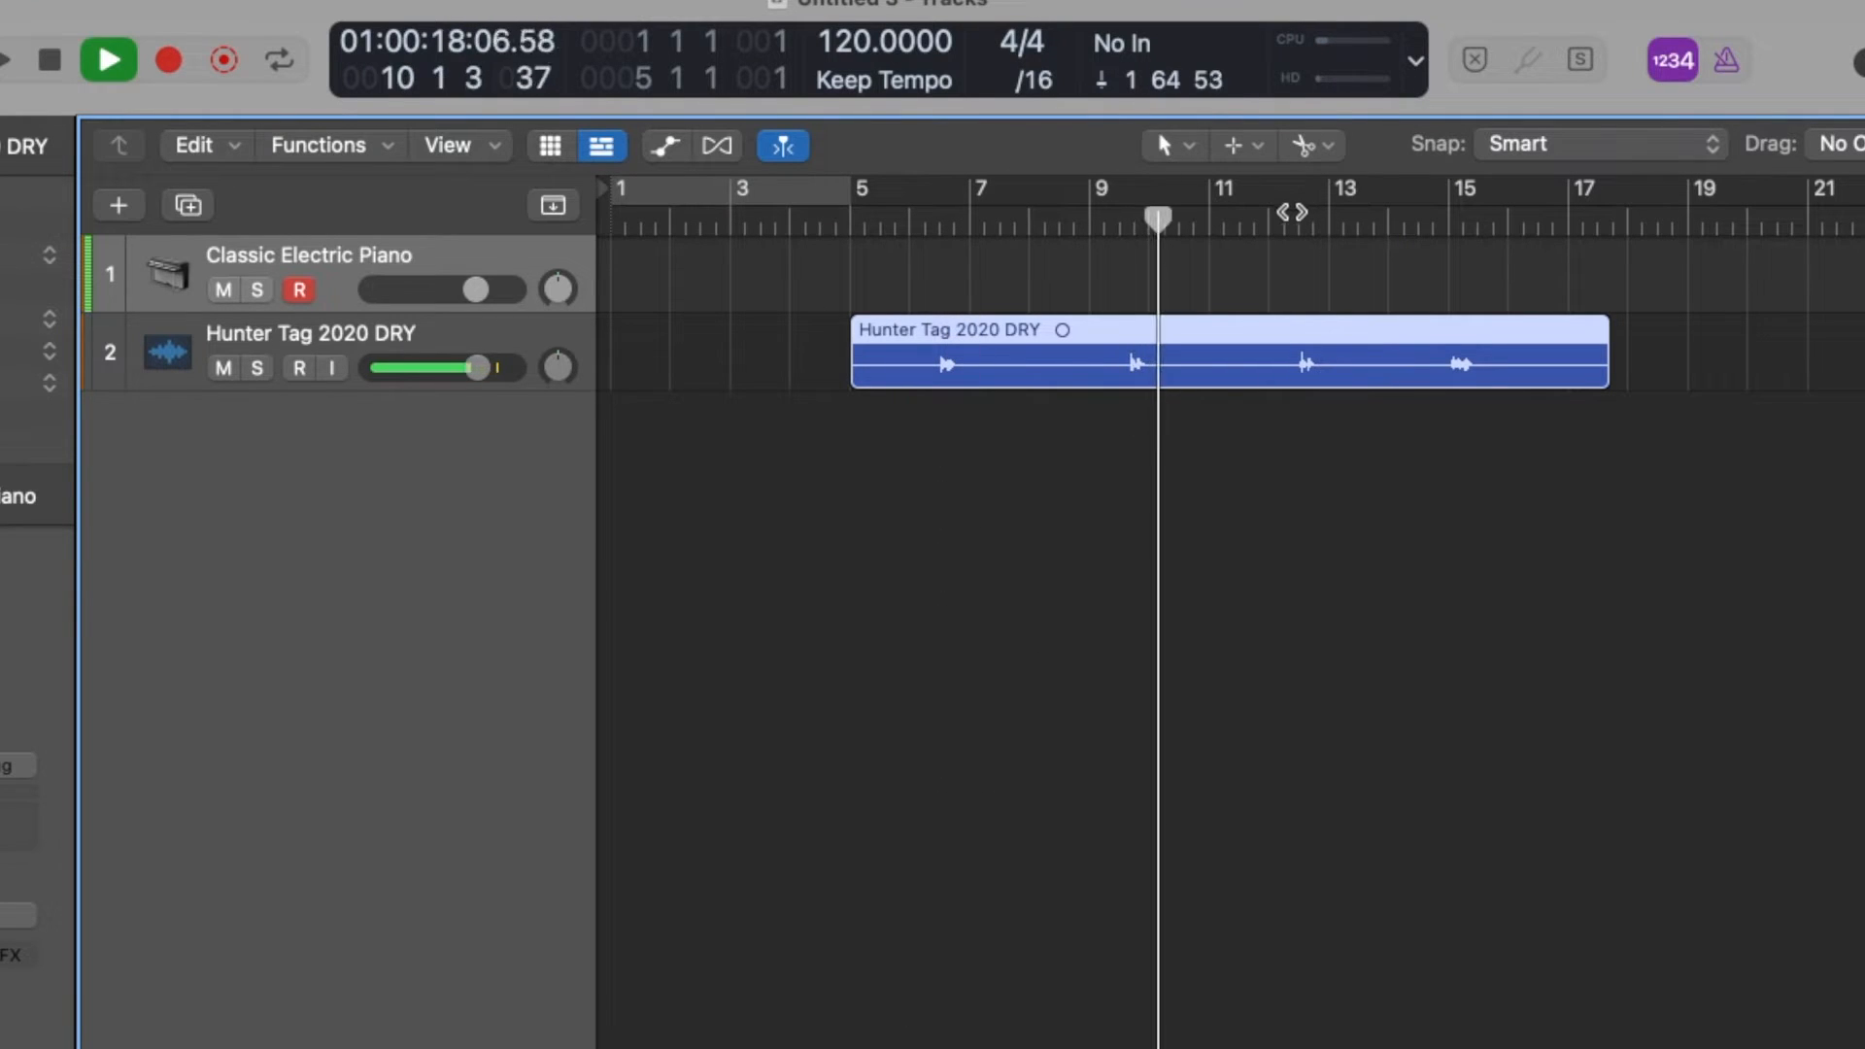
pyautogui.press('space')
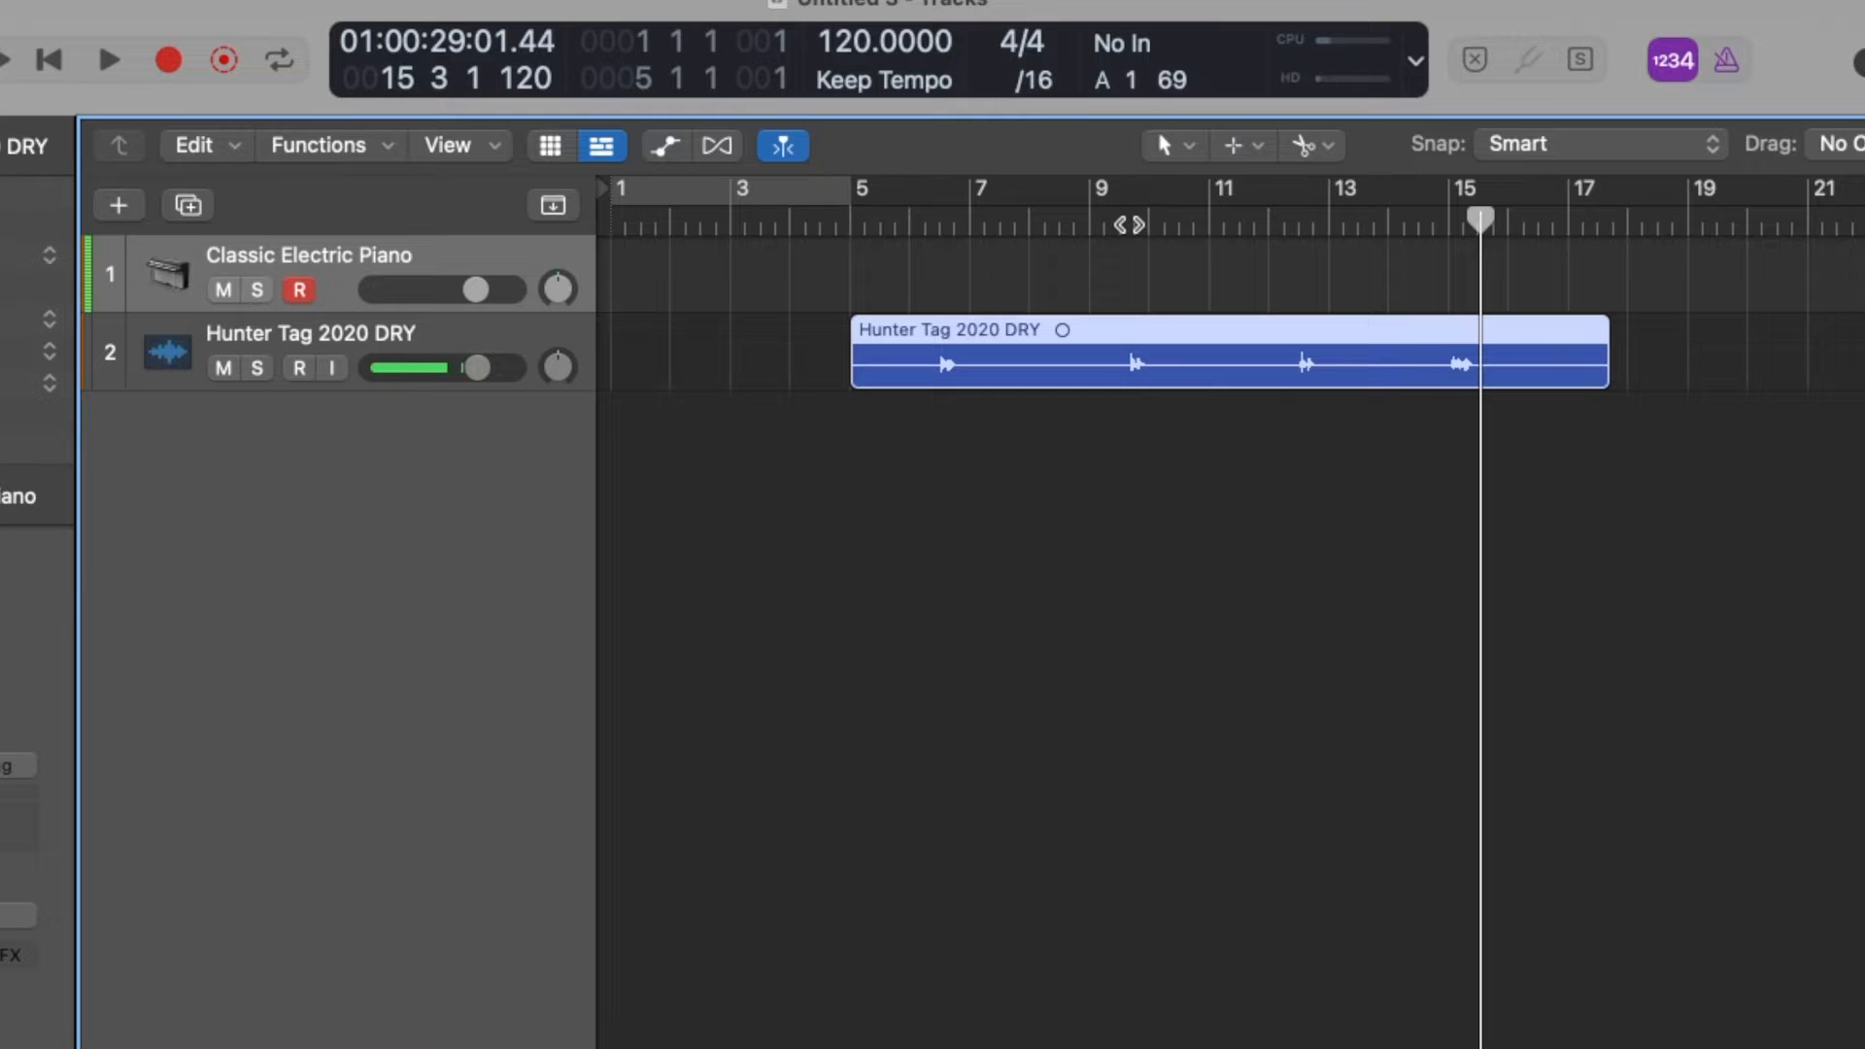
pyautogui.click(1119, 224)
pyautogui.press('space')
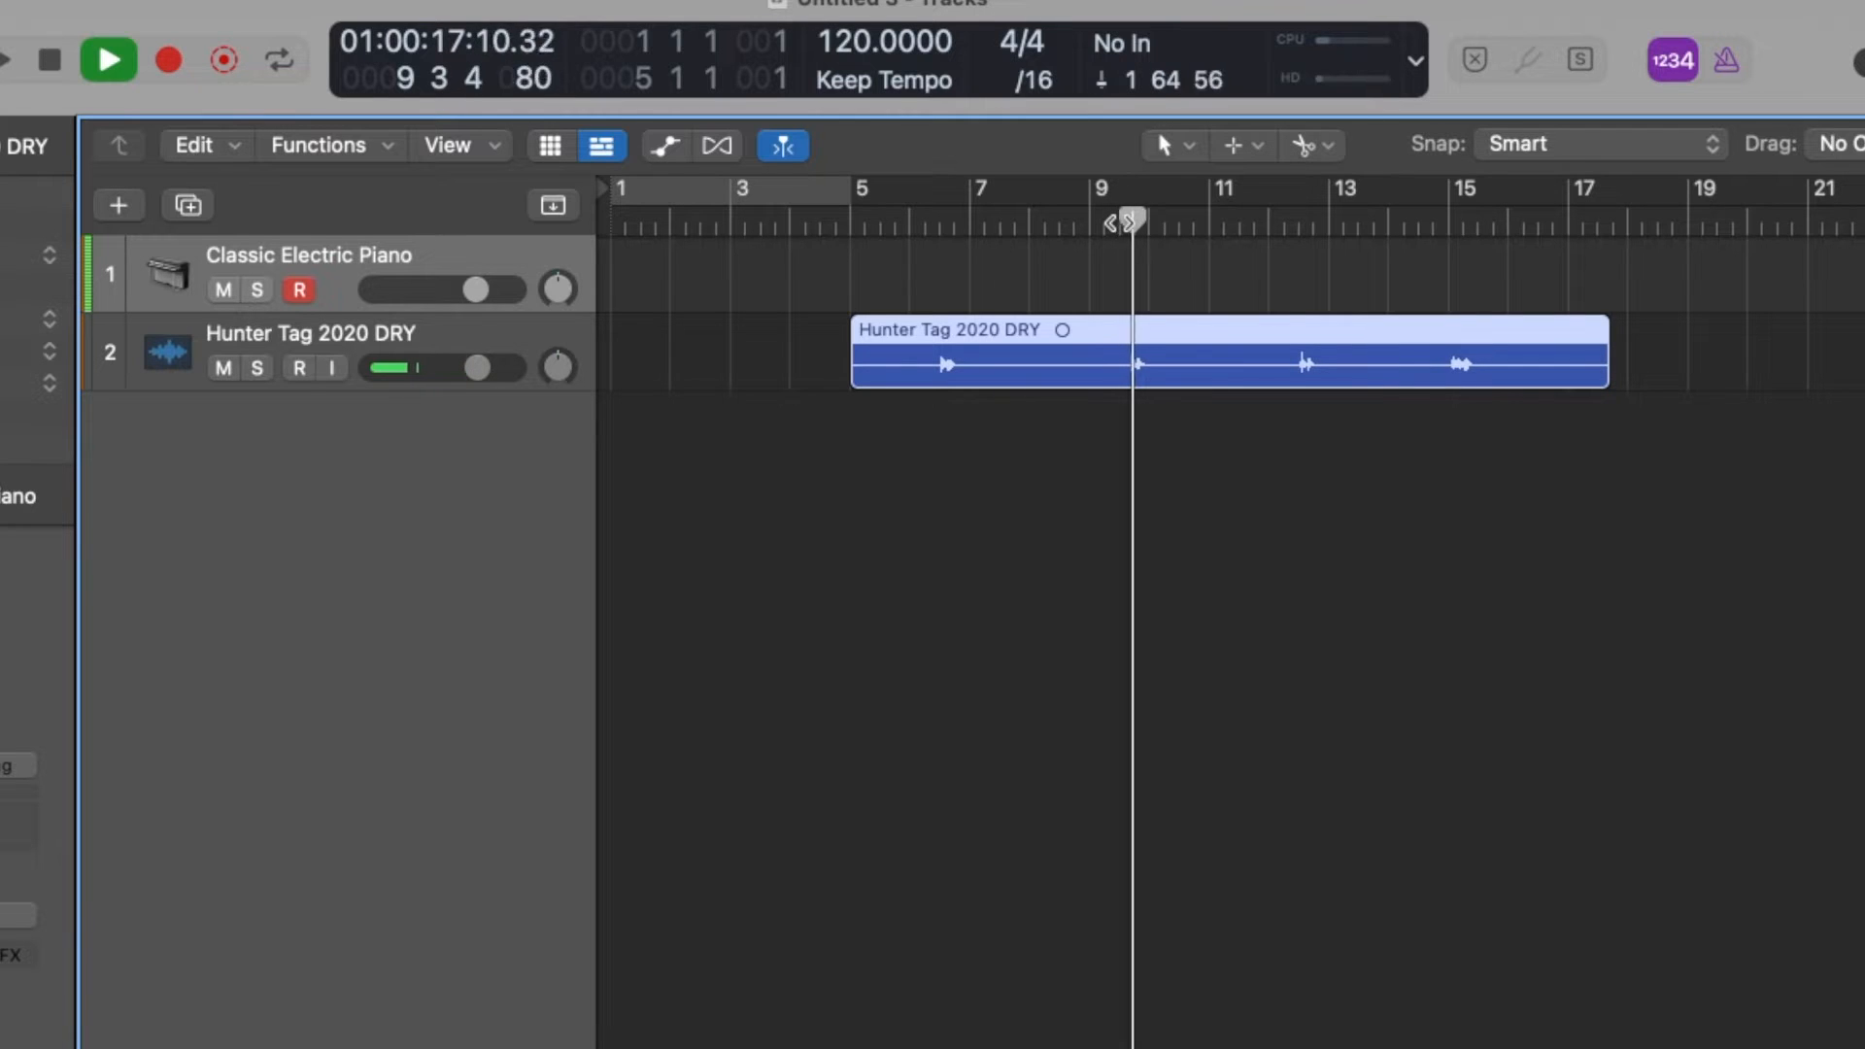
pyautogui.press('space')
# Step: Isolate the second spoken phrase, from about bar 9.5 to 10.25, as its own region with the Marquee tool
pyautogui.scroll(8, 1139, 329)
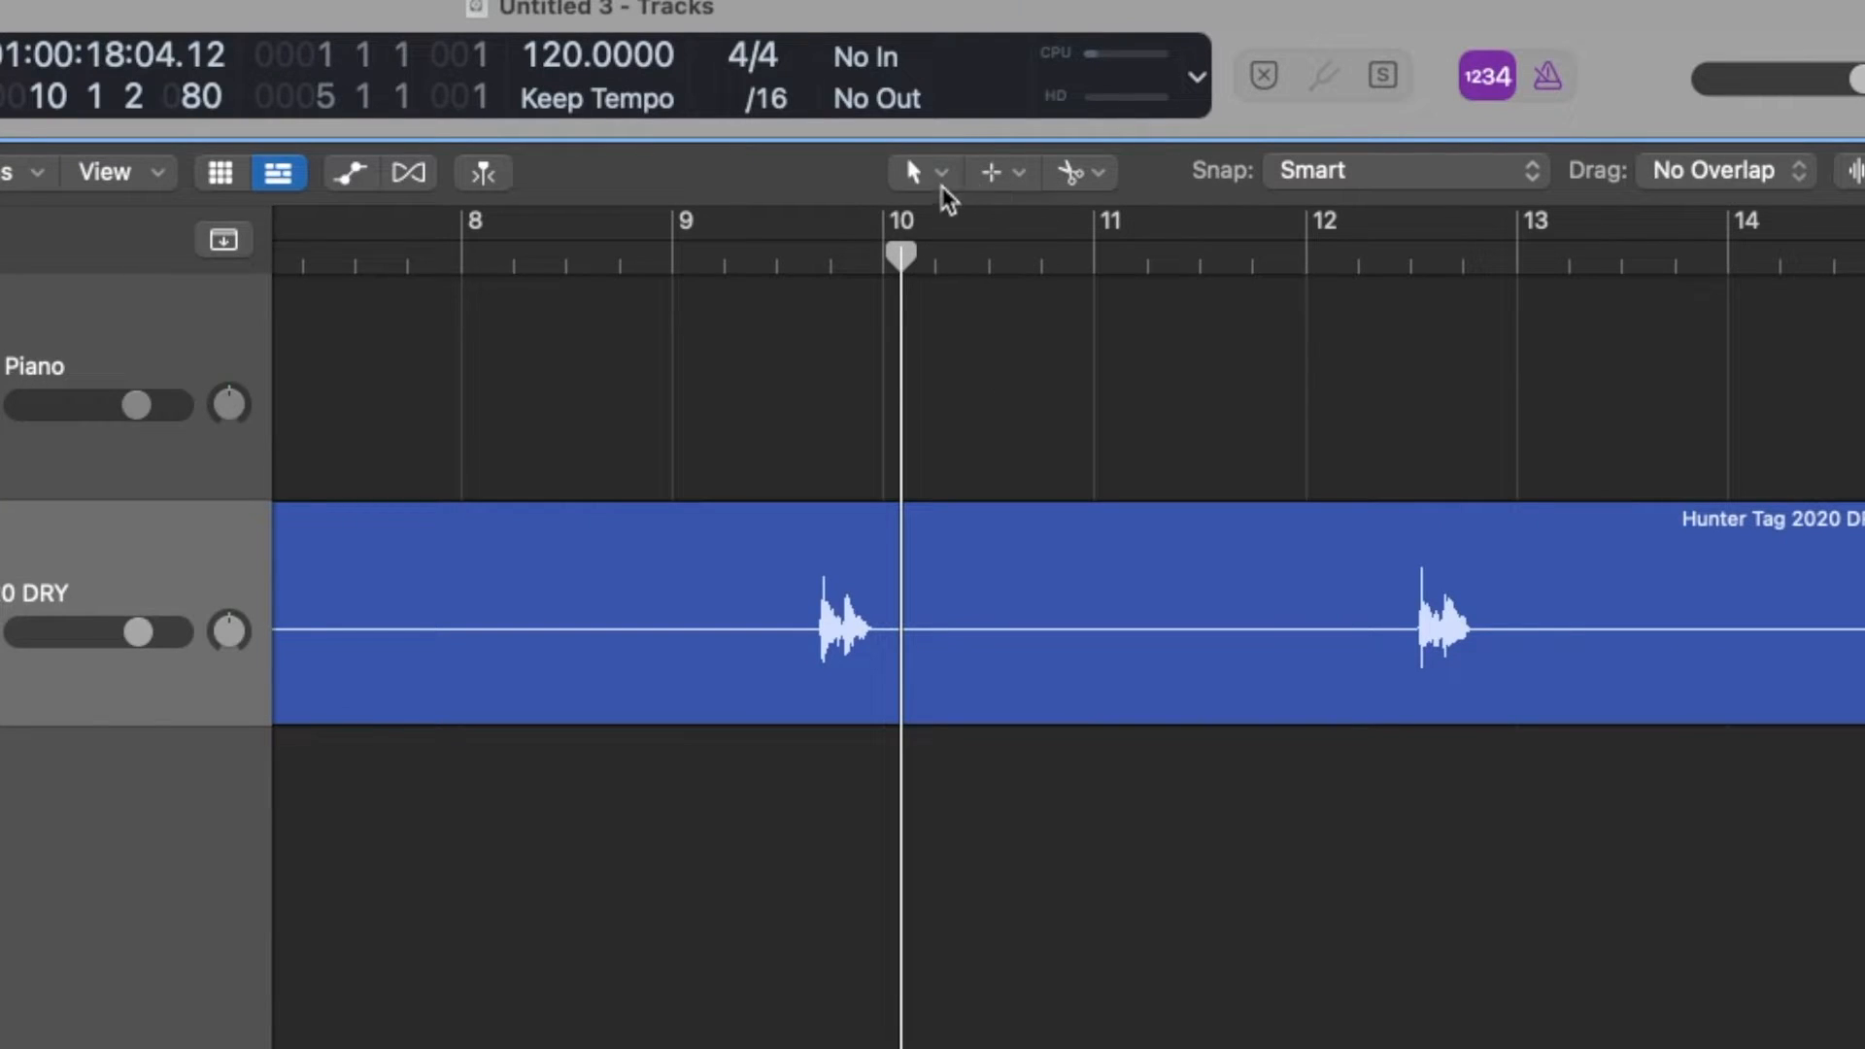
pyautogui.click(999, 172)
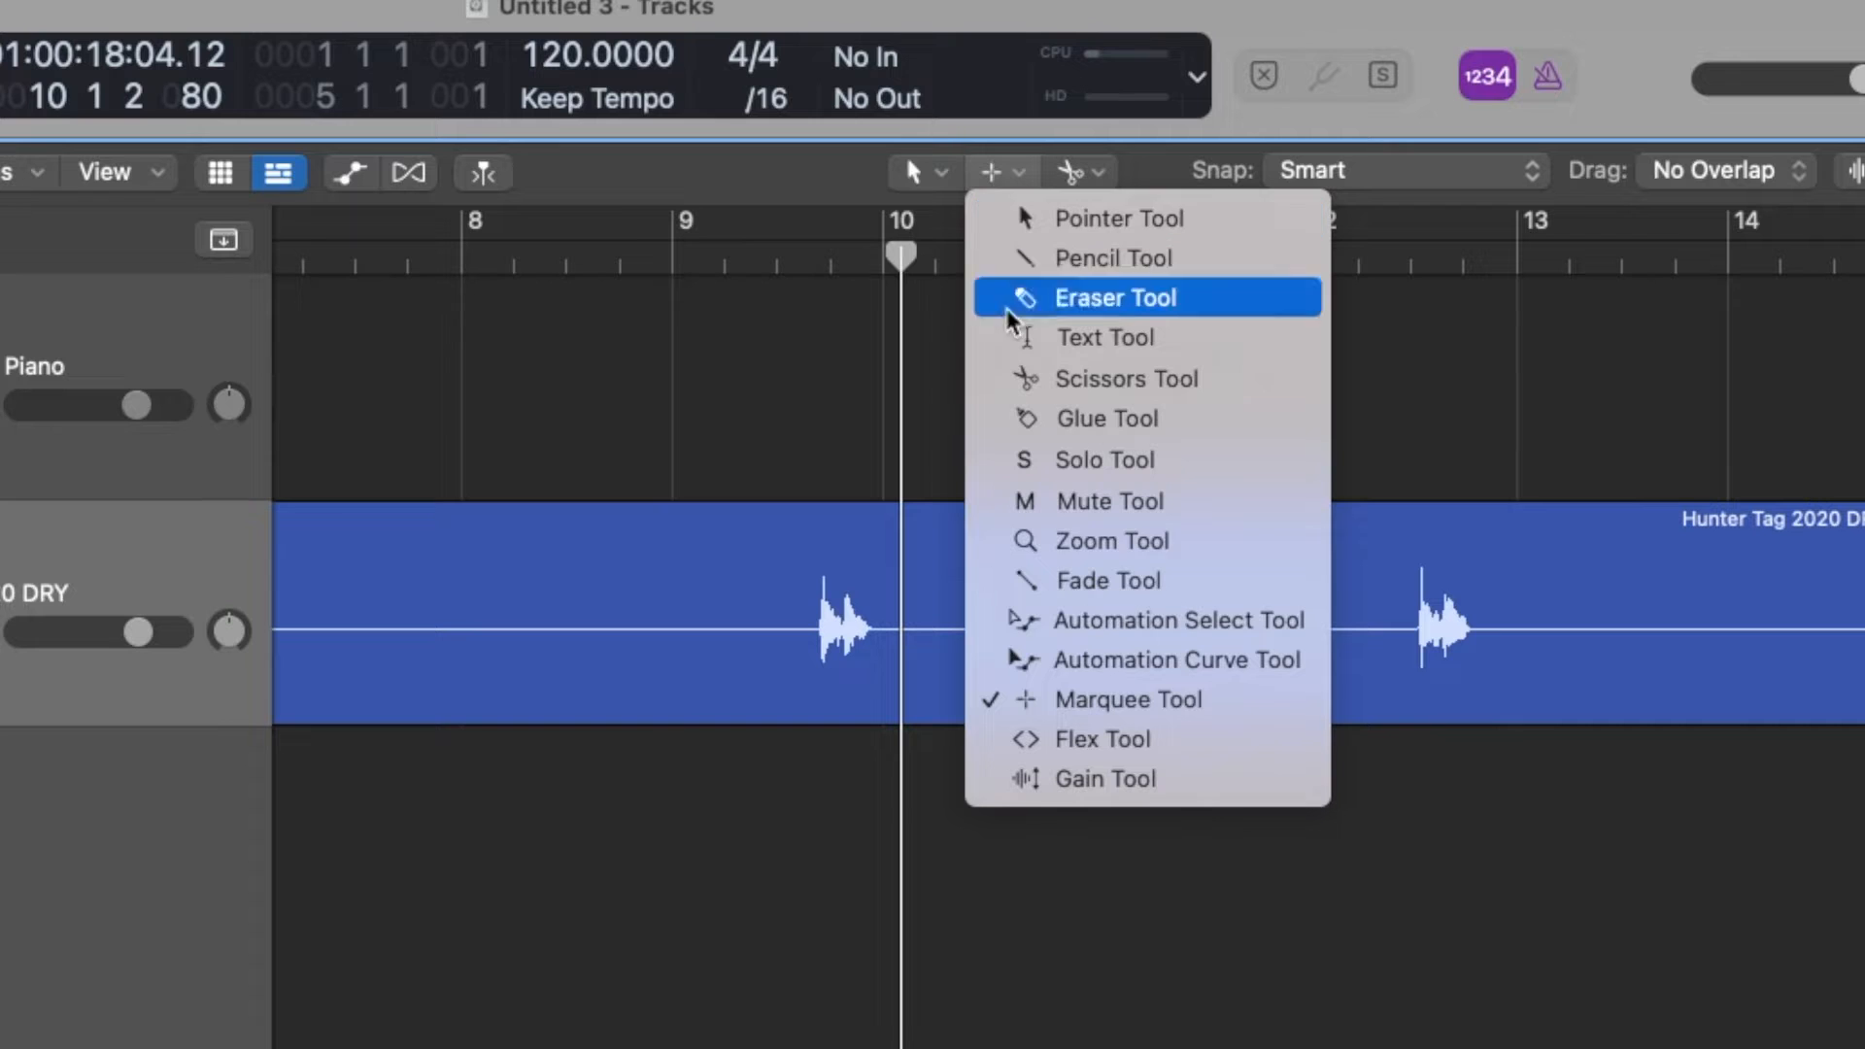
pyautogui.click(1110, 795)
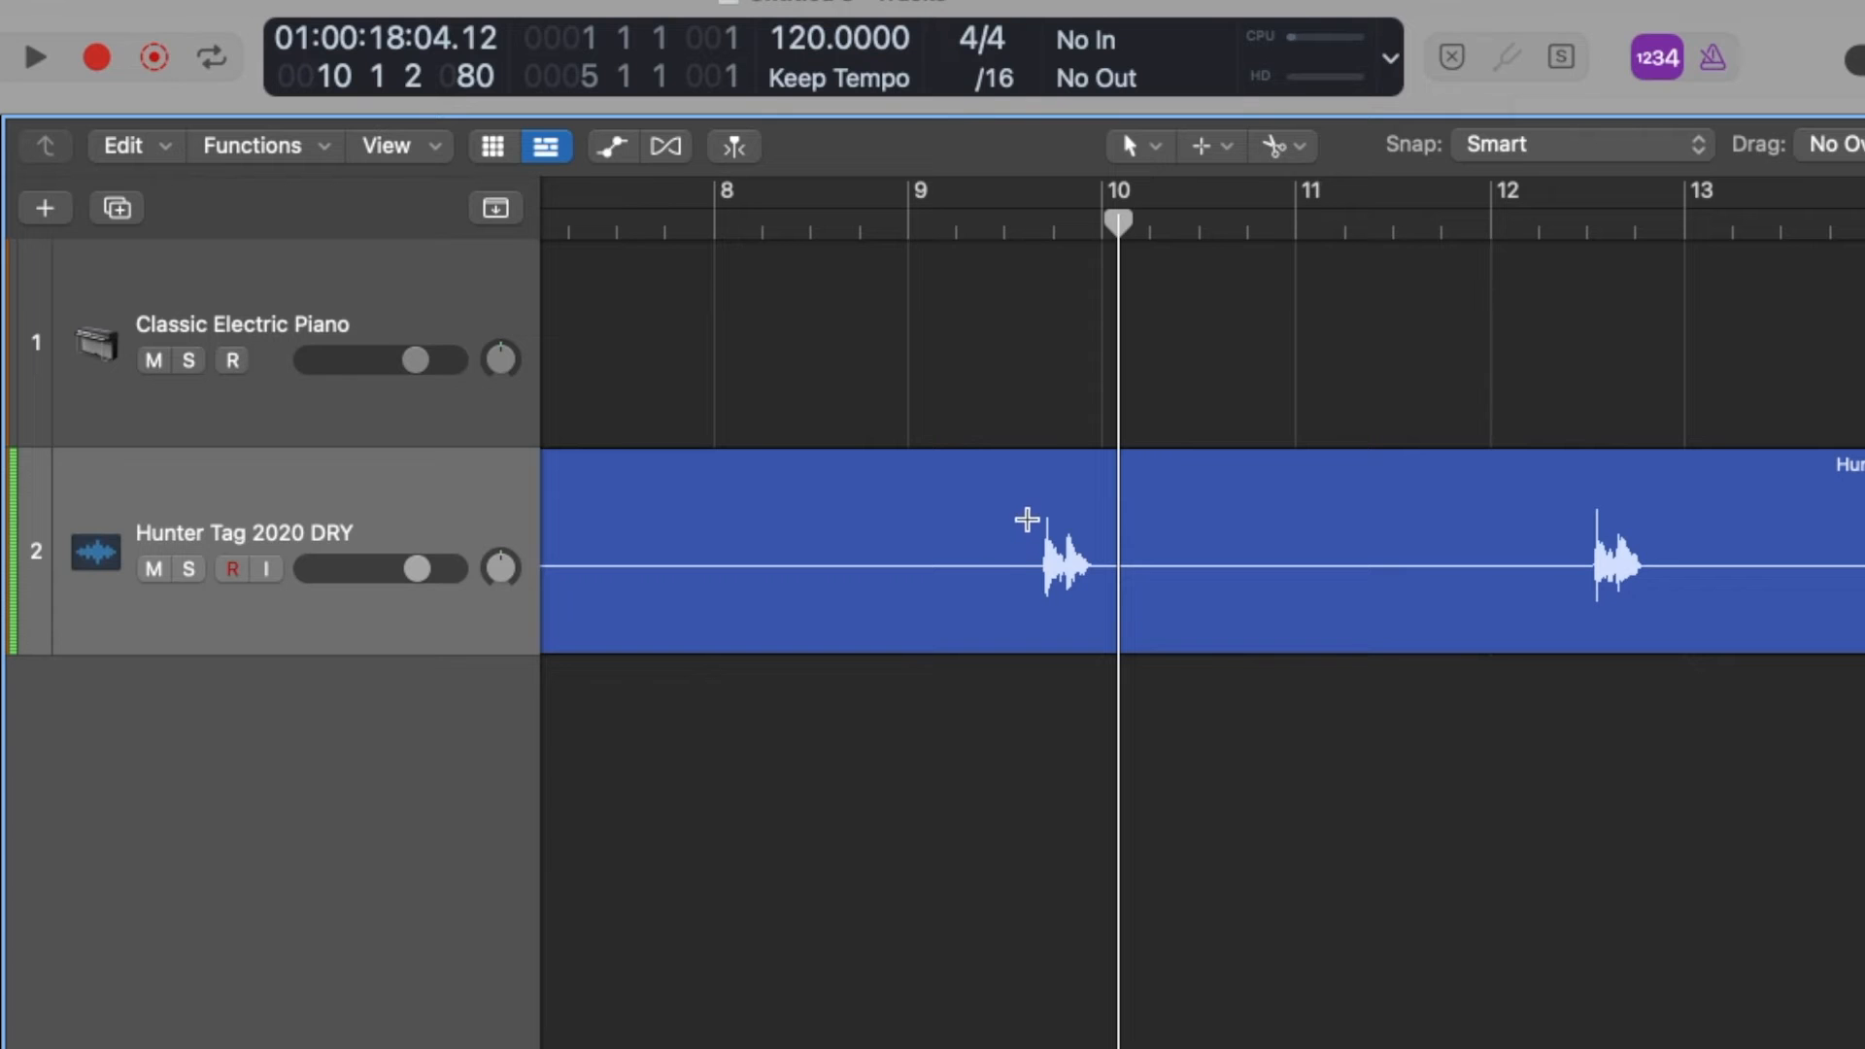
pyautogui.moveTo(1004, 508); pyautogui.dragTo(1146, 570)
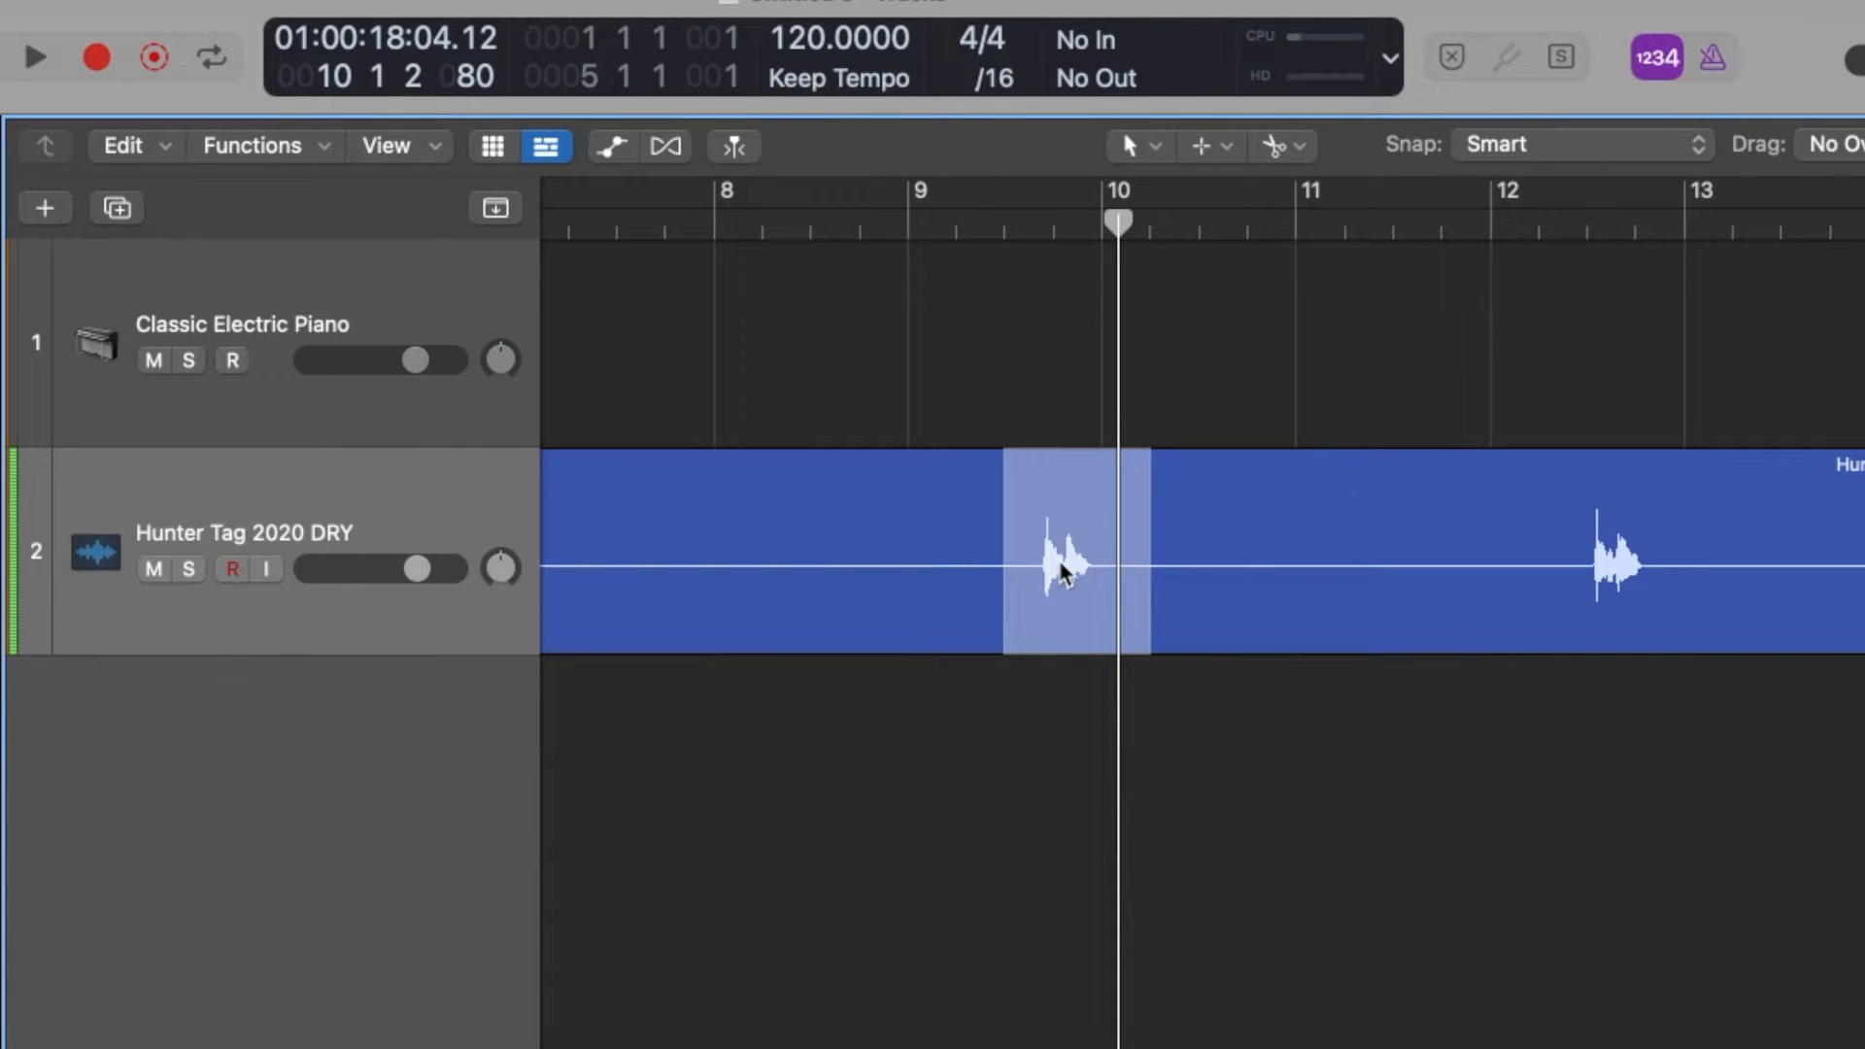
pyautogui.click(1065, 573)
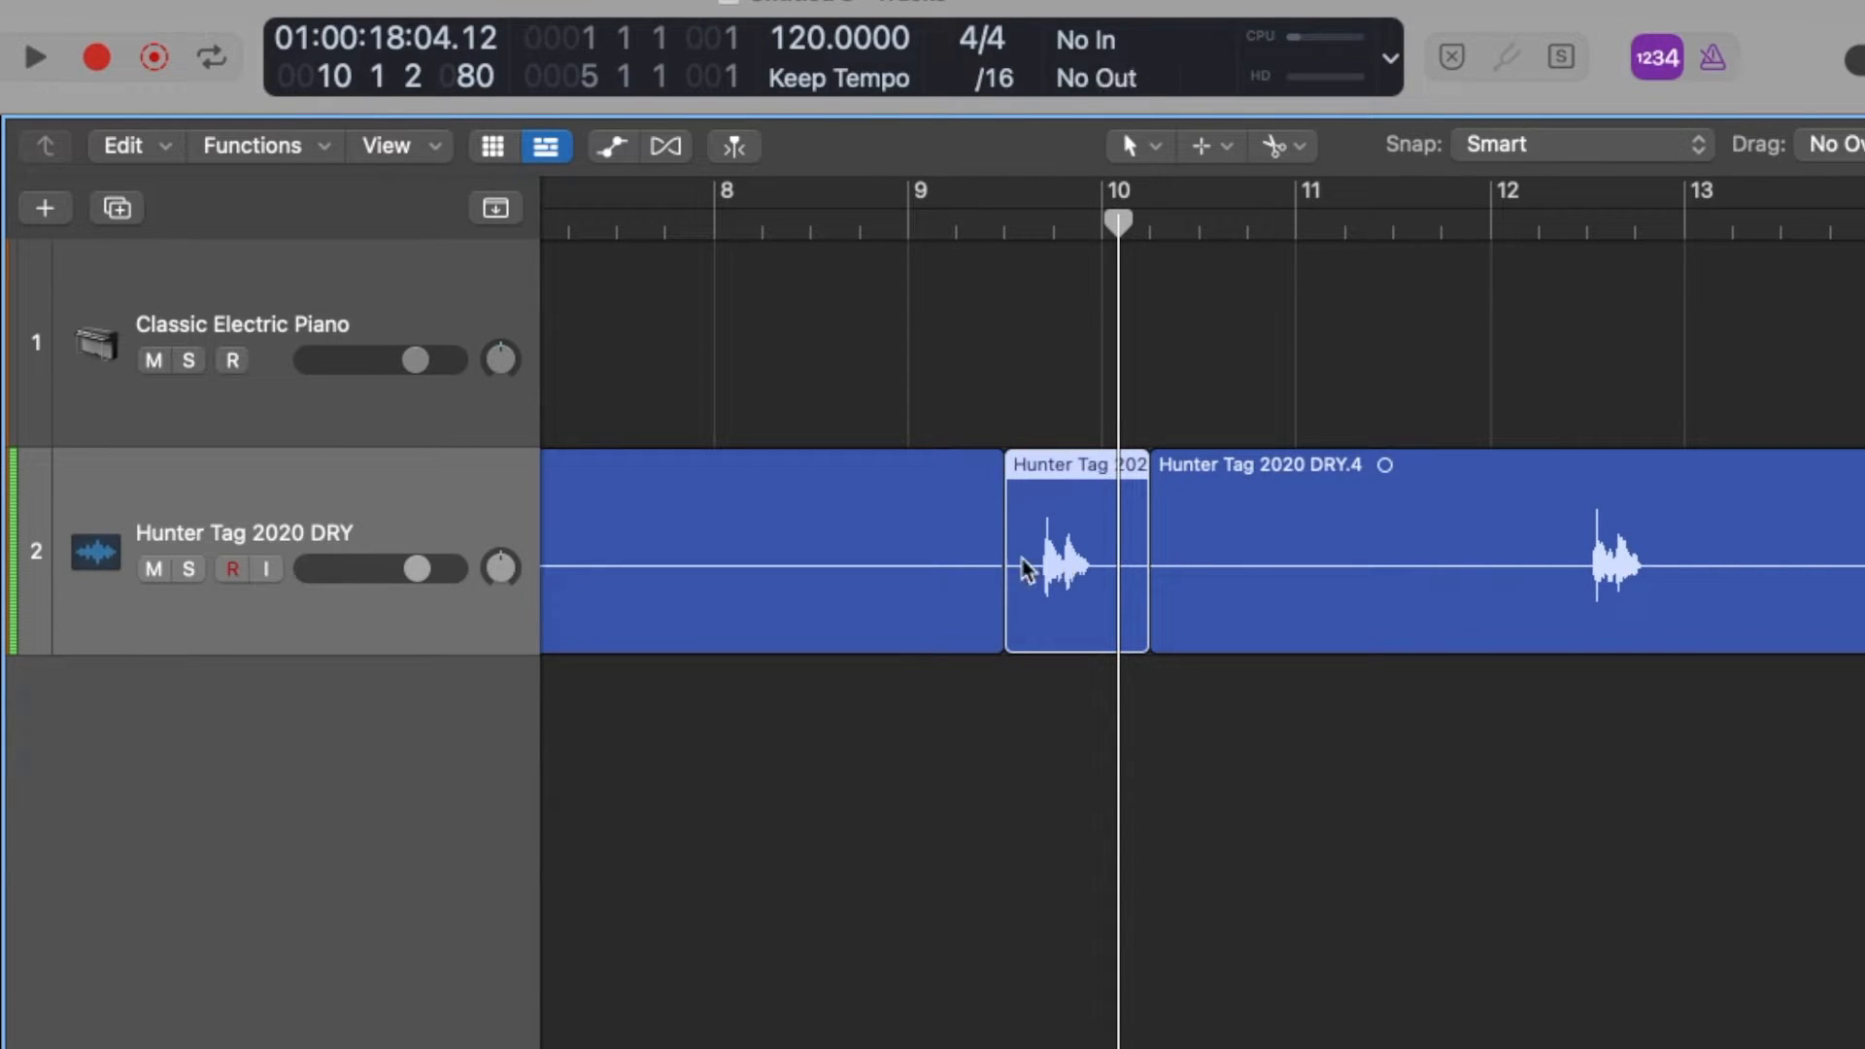
# Step: Delete the regions before and after the isolated phrase and play back the remaining clip
pyautogui.click(840, 597)
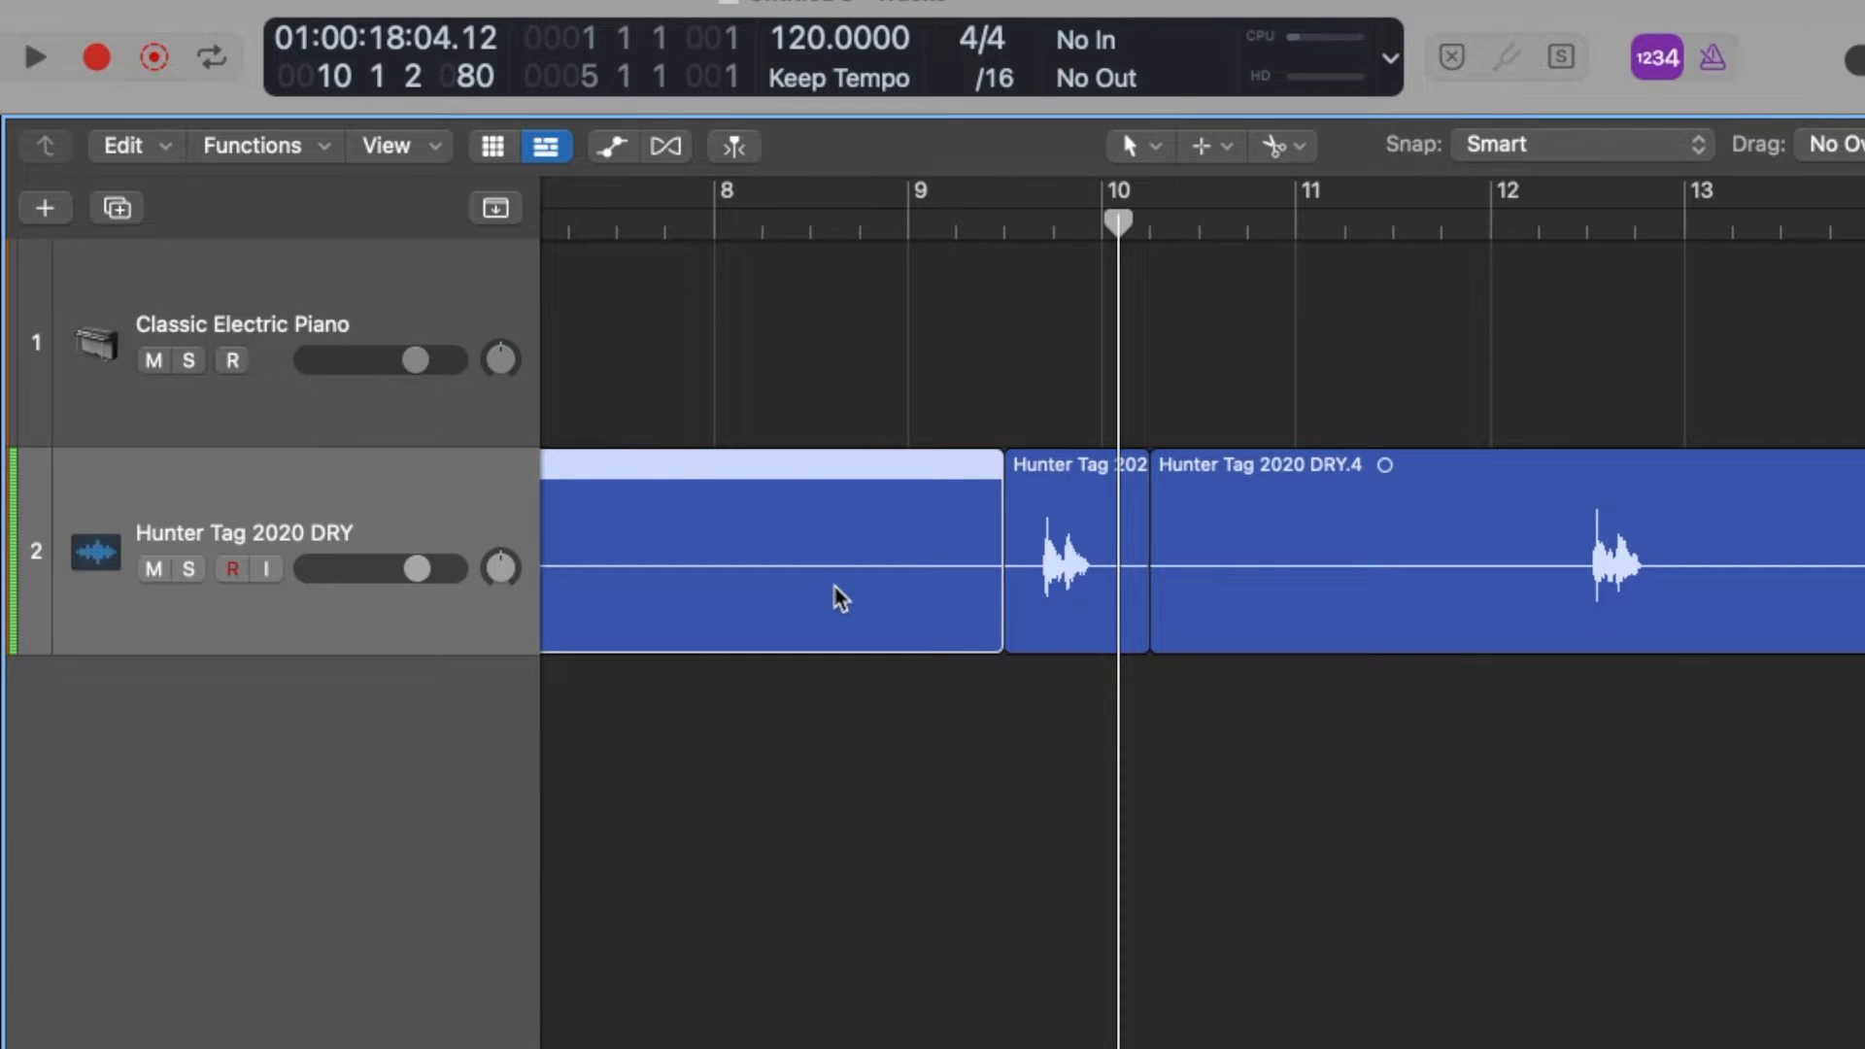
pyautogui.press('Delete')
pyautogui.click(1302, 537)
pyautogui.press('Delete')
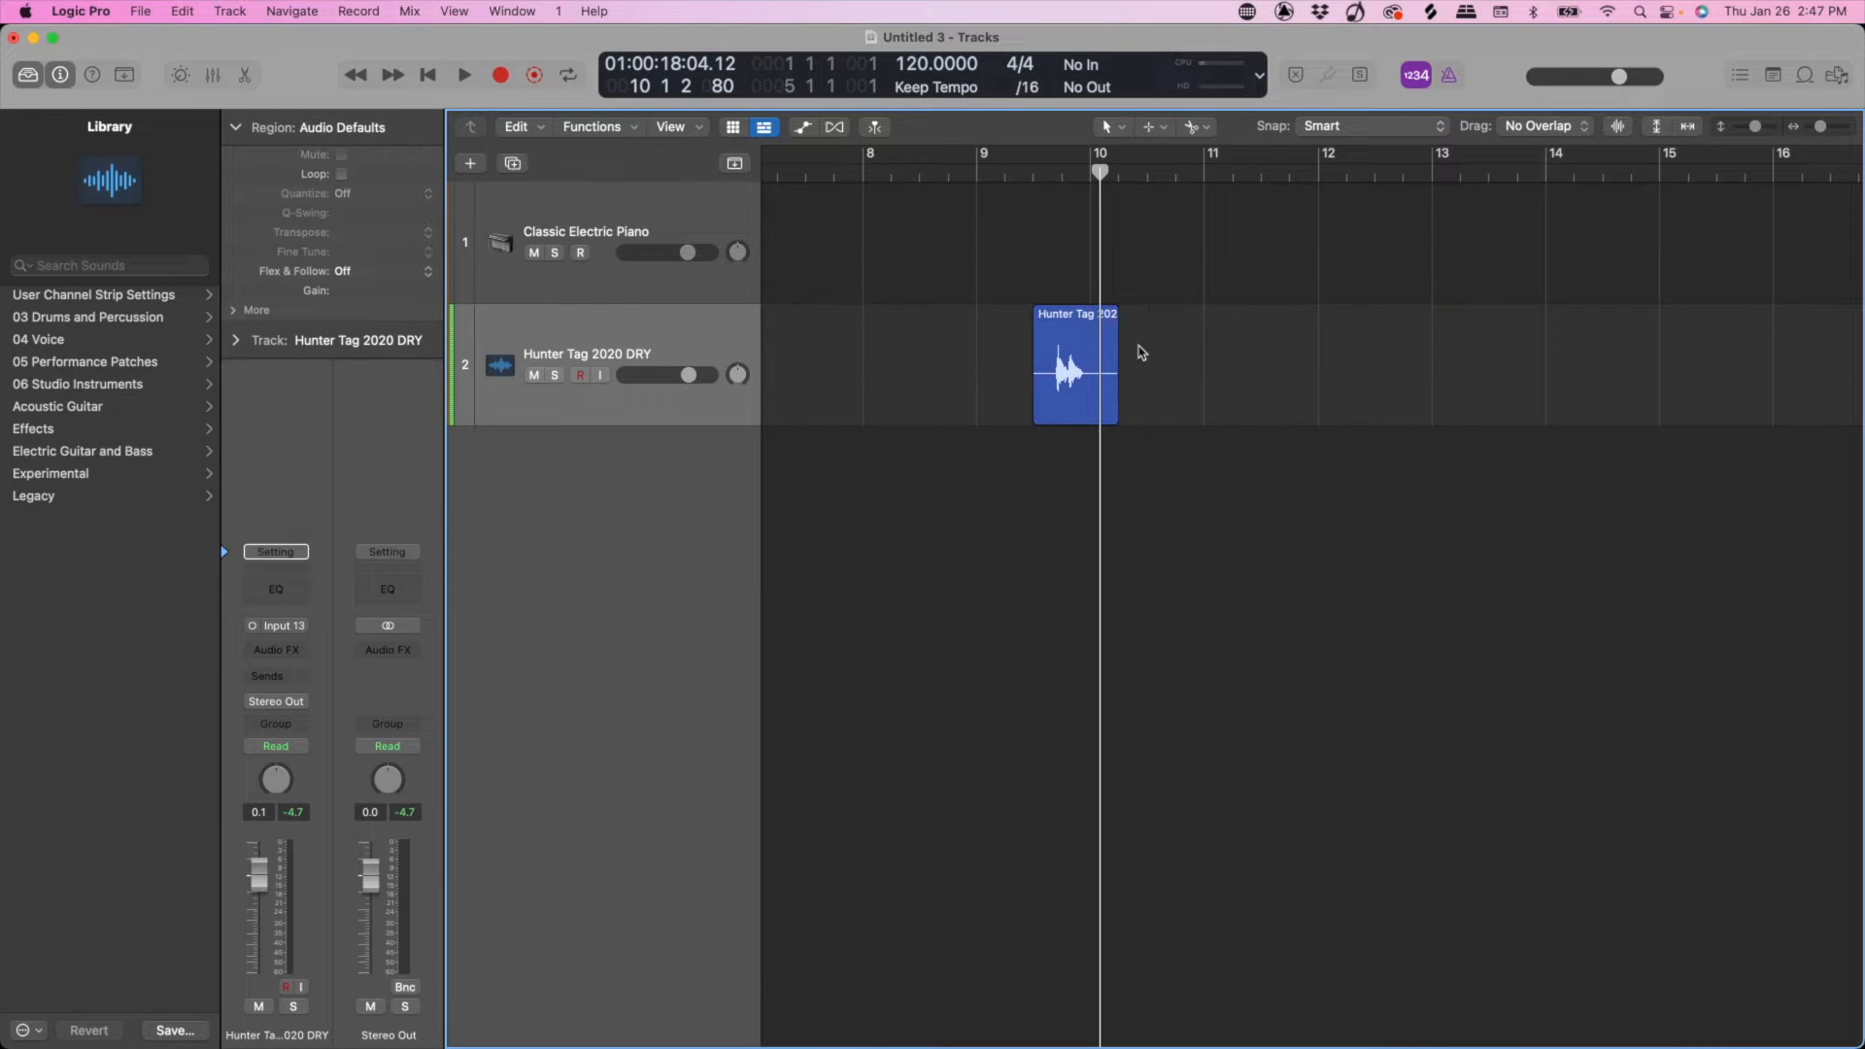
pyautogui.click(1037, 172)
pyautogui.press('space')
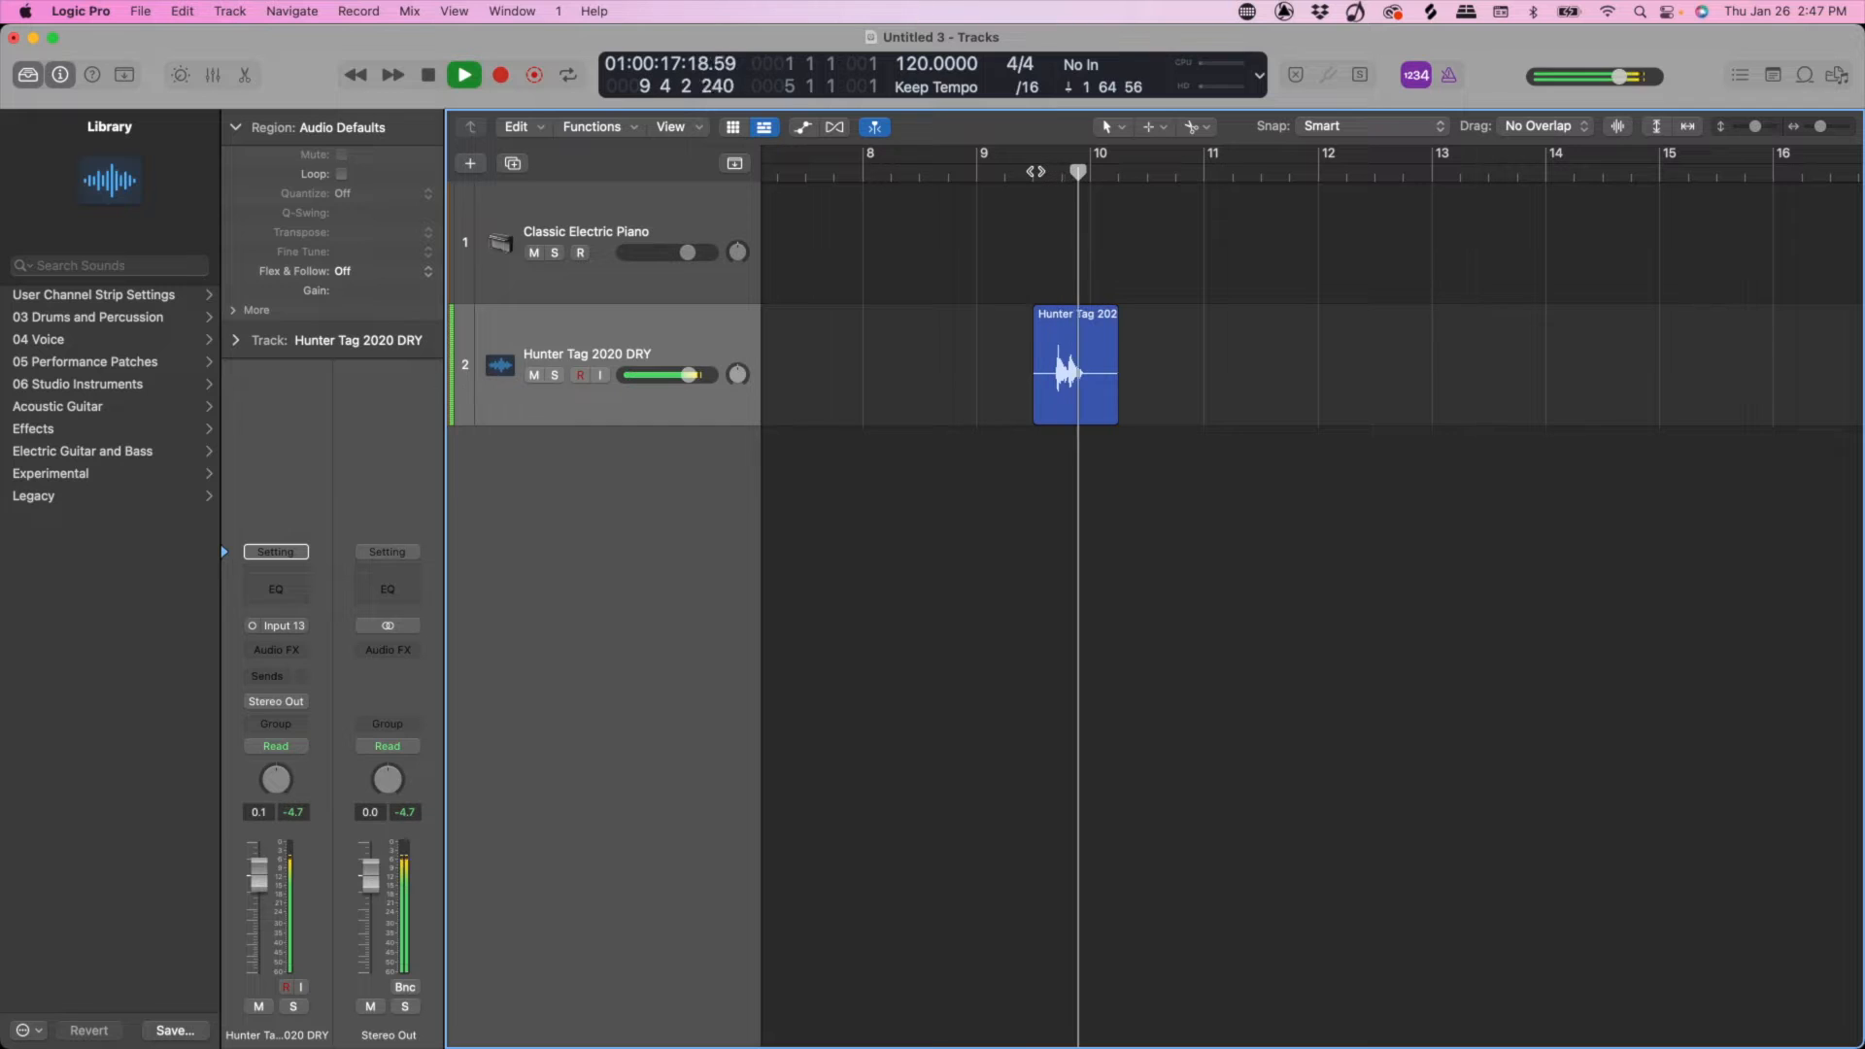
# Step: Trim the clip's start and end close to the spoken phrase and add a short fade-out at its end
pyautogui.press('super+Right')
pyautogui.press('super+Right')
pyautogui.press('super+Right')
pyautogui.hscroll(-4, 1187, 303)
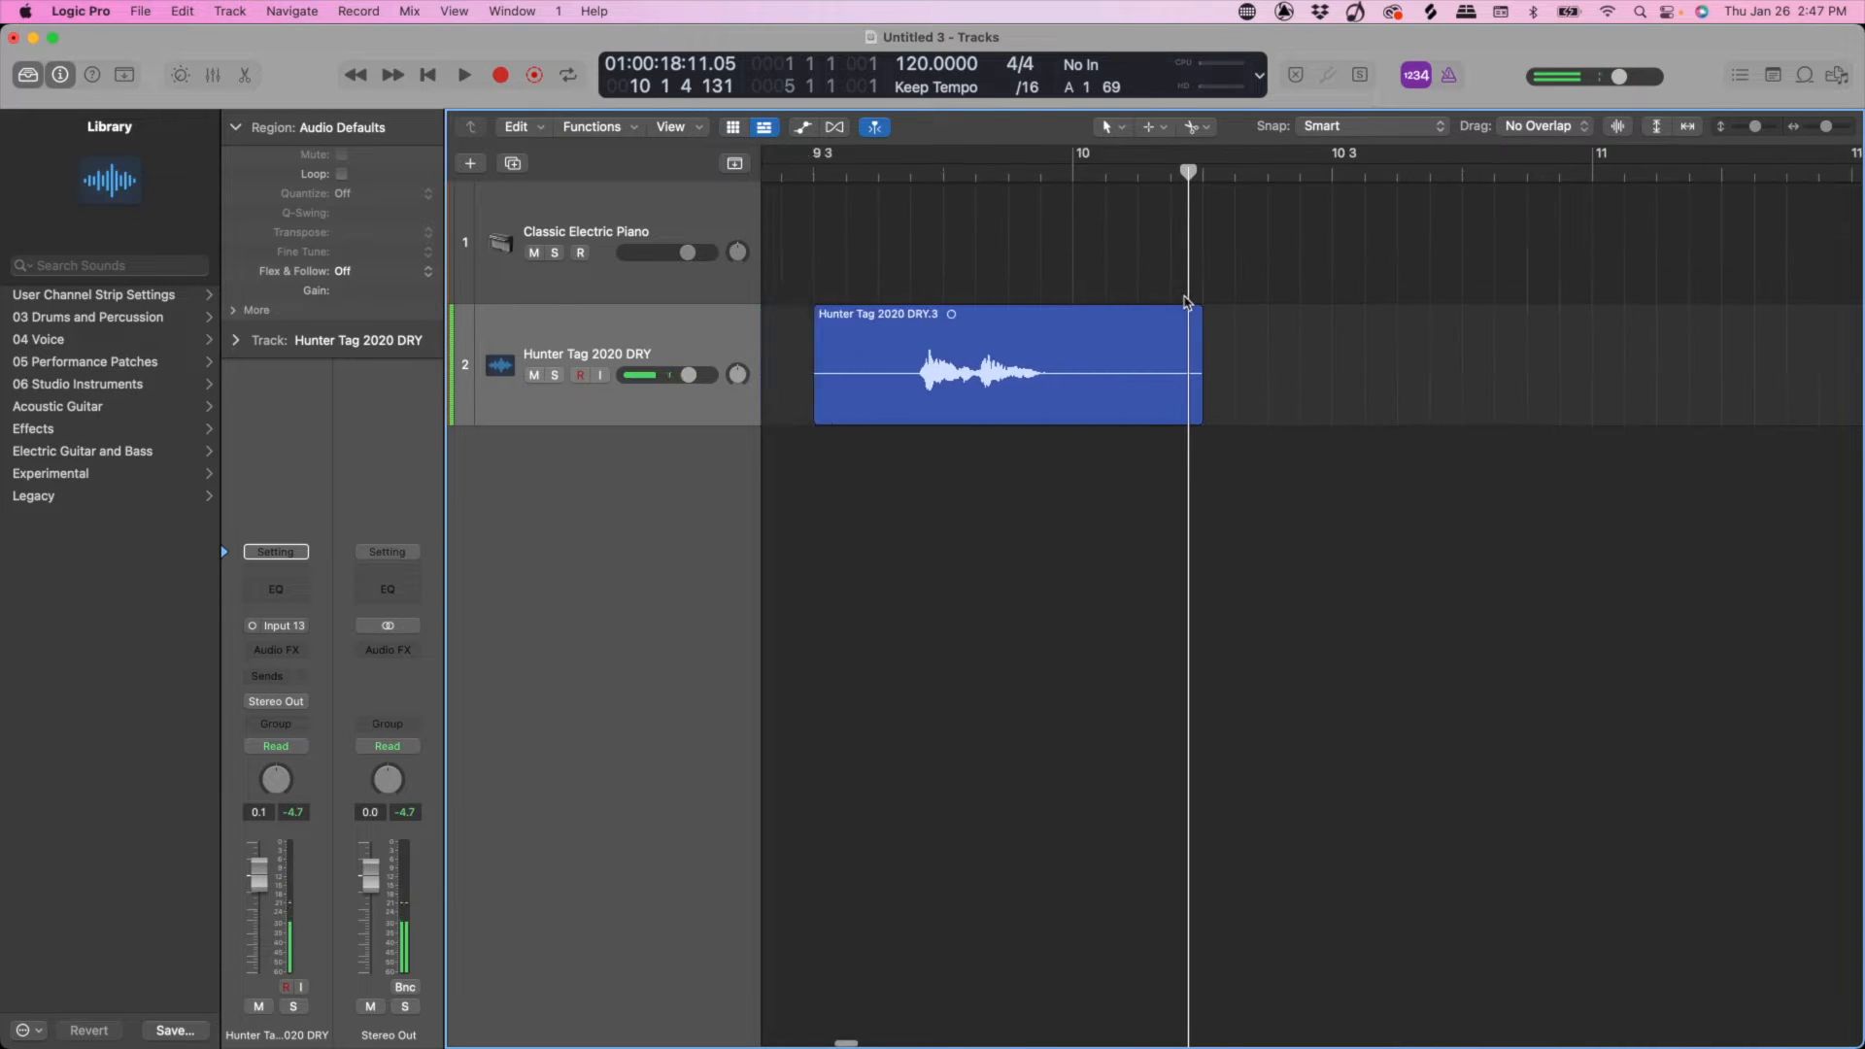
pyautogui.moveTo(984, 421); pyautogui.dragTo(1093, 419)
pyautogui.moveTo(1375, 417); pyautogui.dragTo(1252, 418)
pyautogui.moveTo(1269, 423); pyautogui.dragTo(1235, 420)
# Step: Add a very short fade-in at the start of the trimmed region and play it back
pyautogui.press('super+Right')
pyautogui.press('super+Right')
pyautogui.press('super+Right')
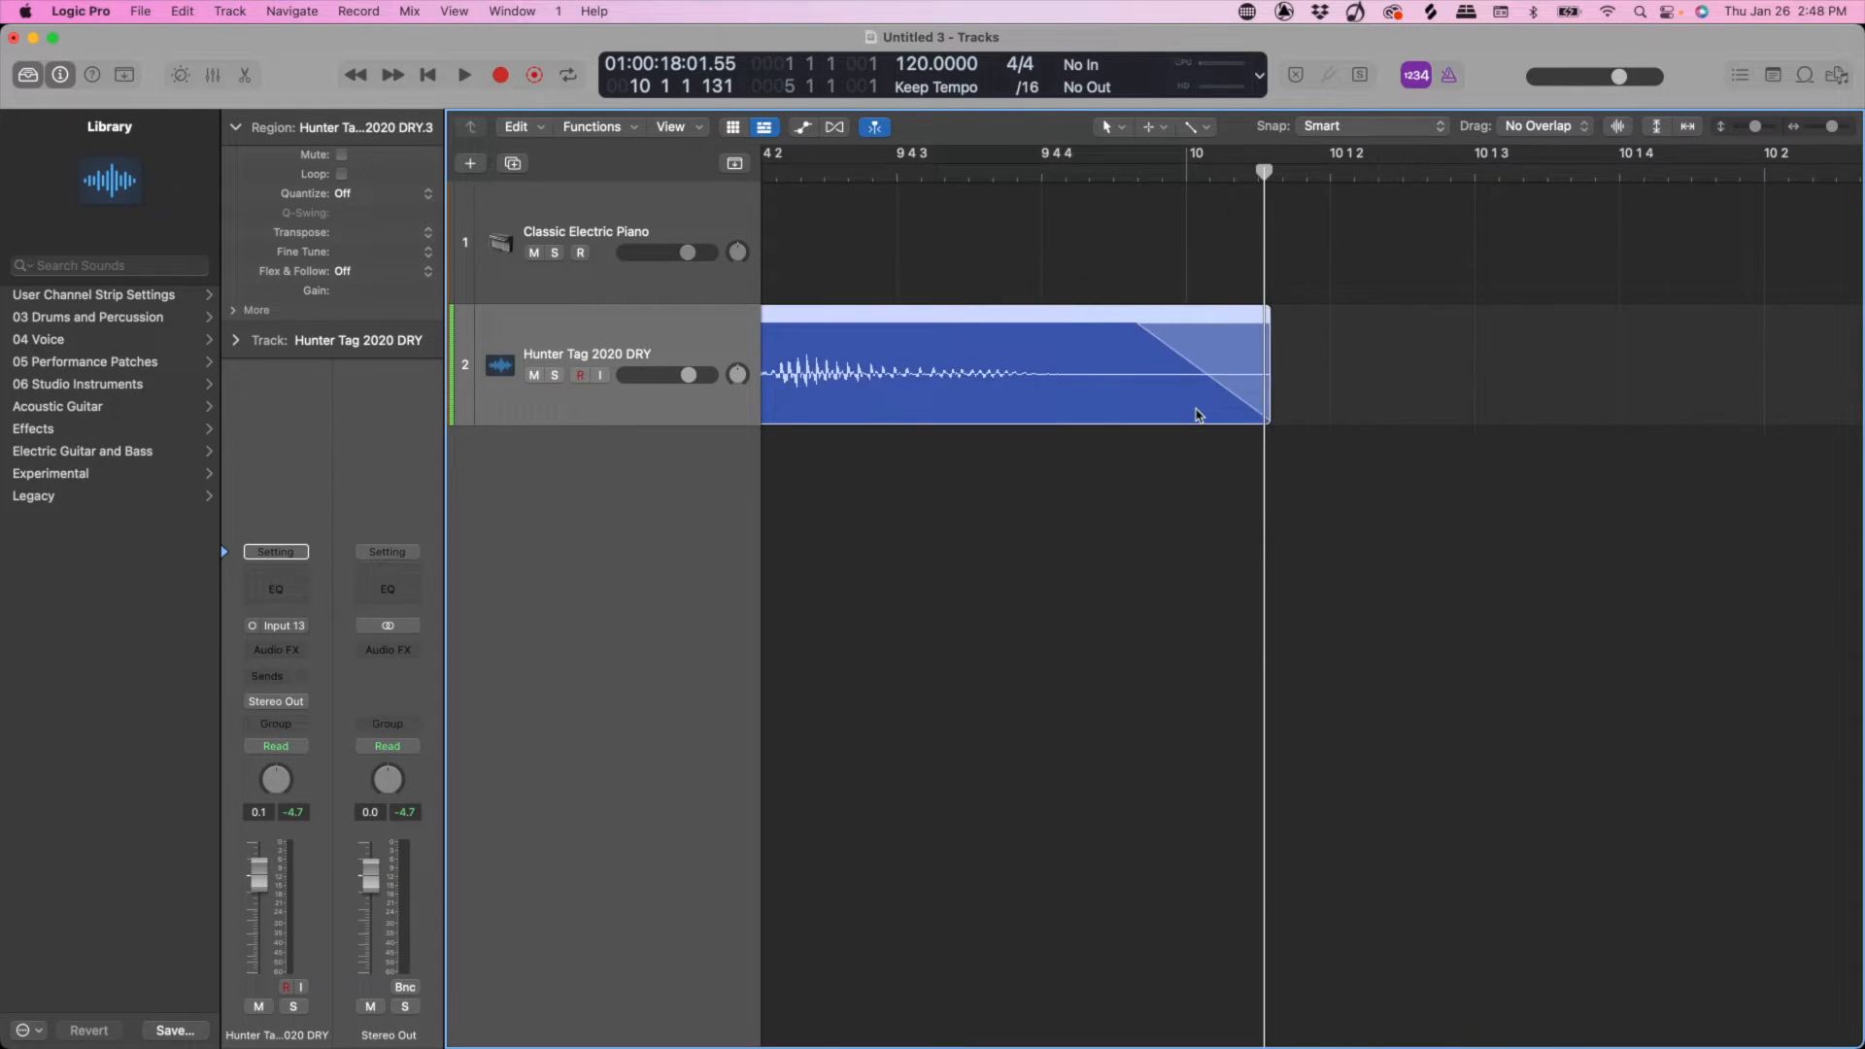
pyautogui.hscroll(-5, 1198, 416)
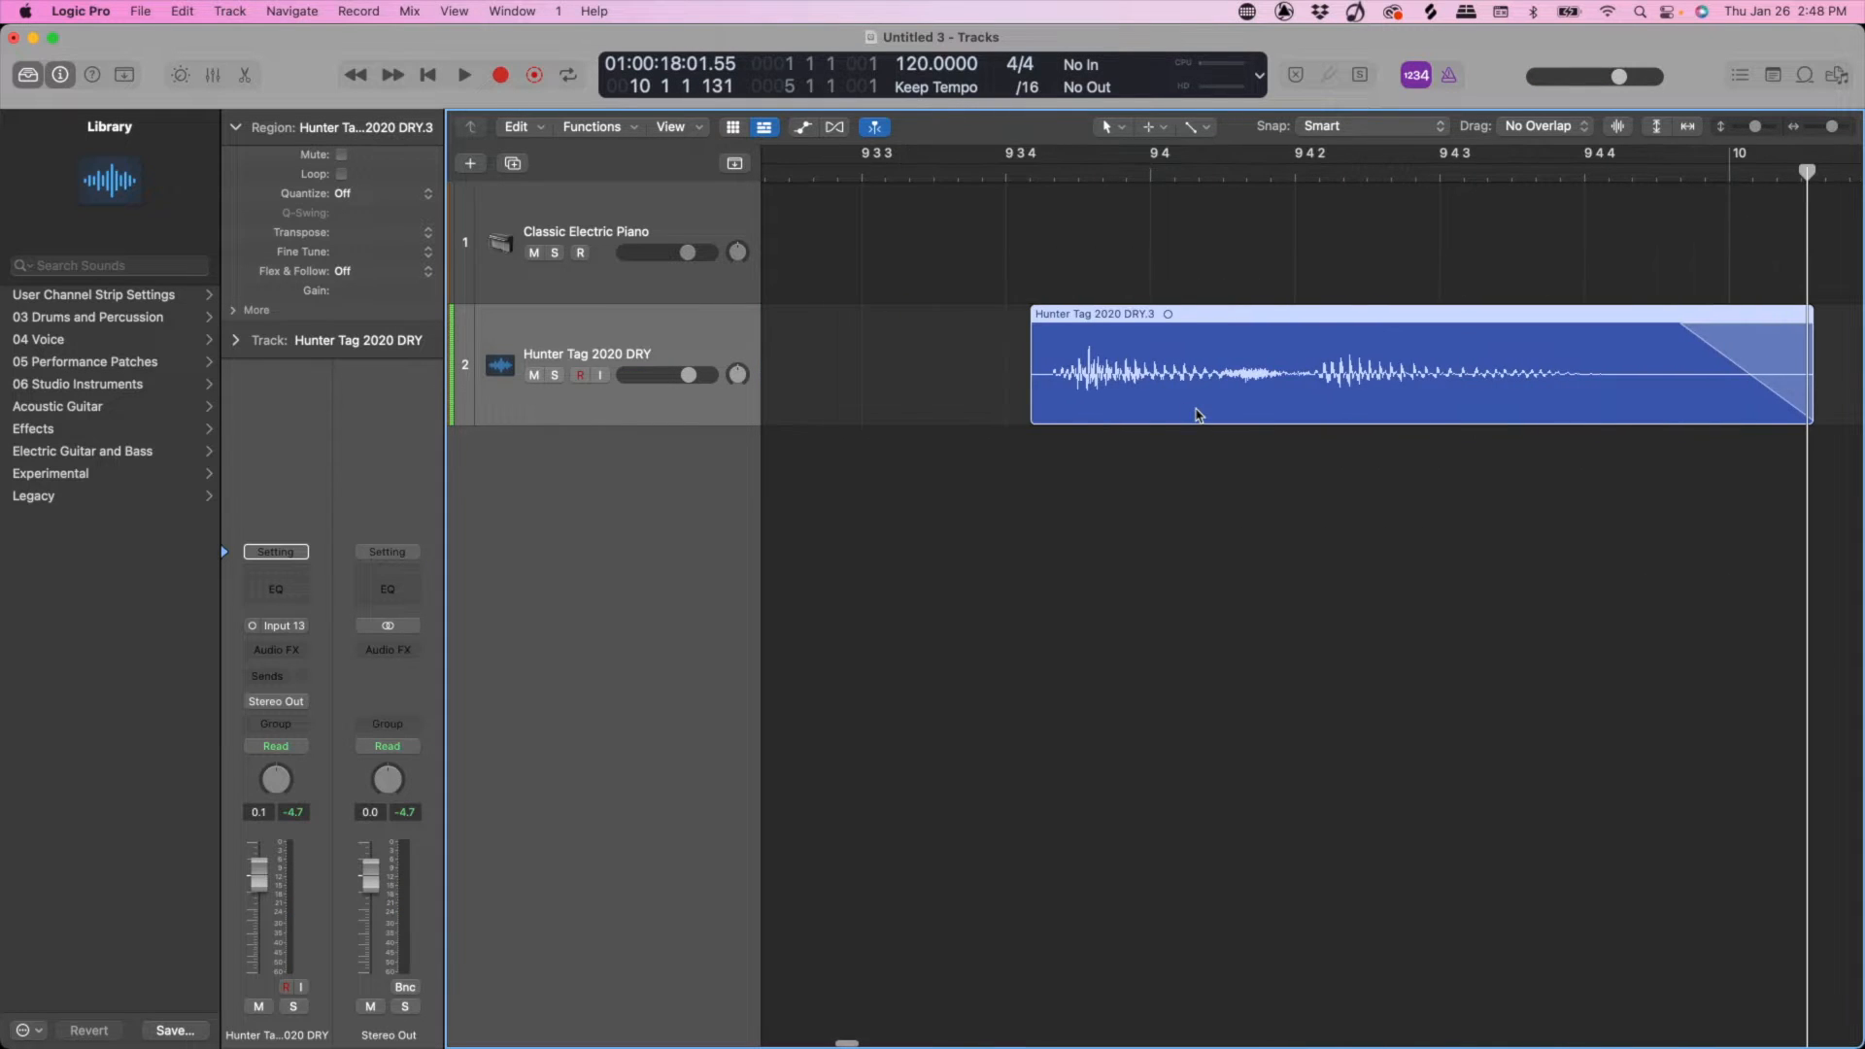
pyautogui.moveTo(1036, 425); pyautogui.dragTo(1068, 421)
pyautogui.press('space')
pyautogui.press('space')
# Step: Bounce the trimmed region in place to a new track named Hunter Tag 2020 DRY_bip, leaving the source and normalization off
pyautogui.press('super+Left')
pyautogui.press('super+Left')
pyautogui.press('super+Left')
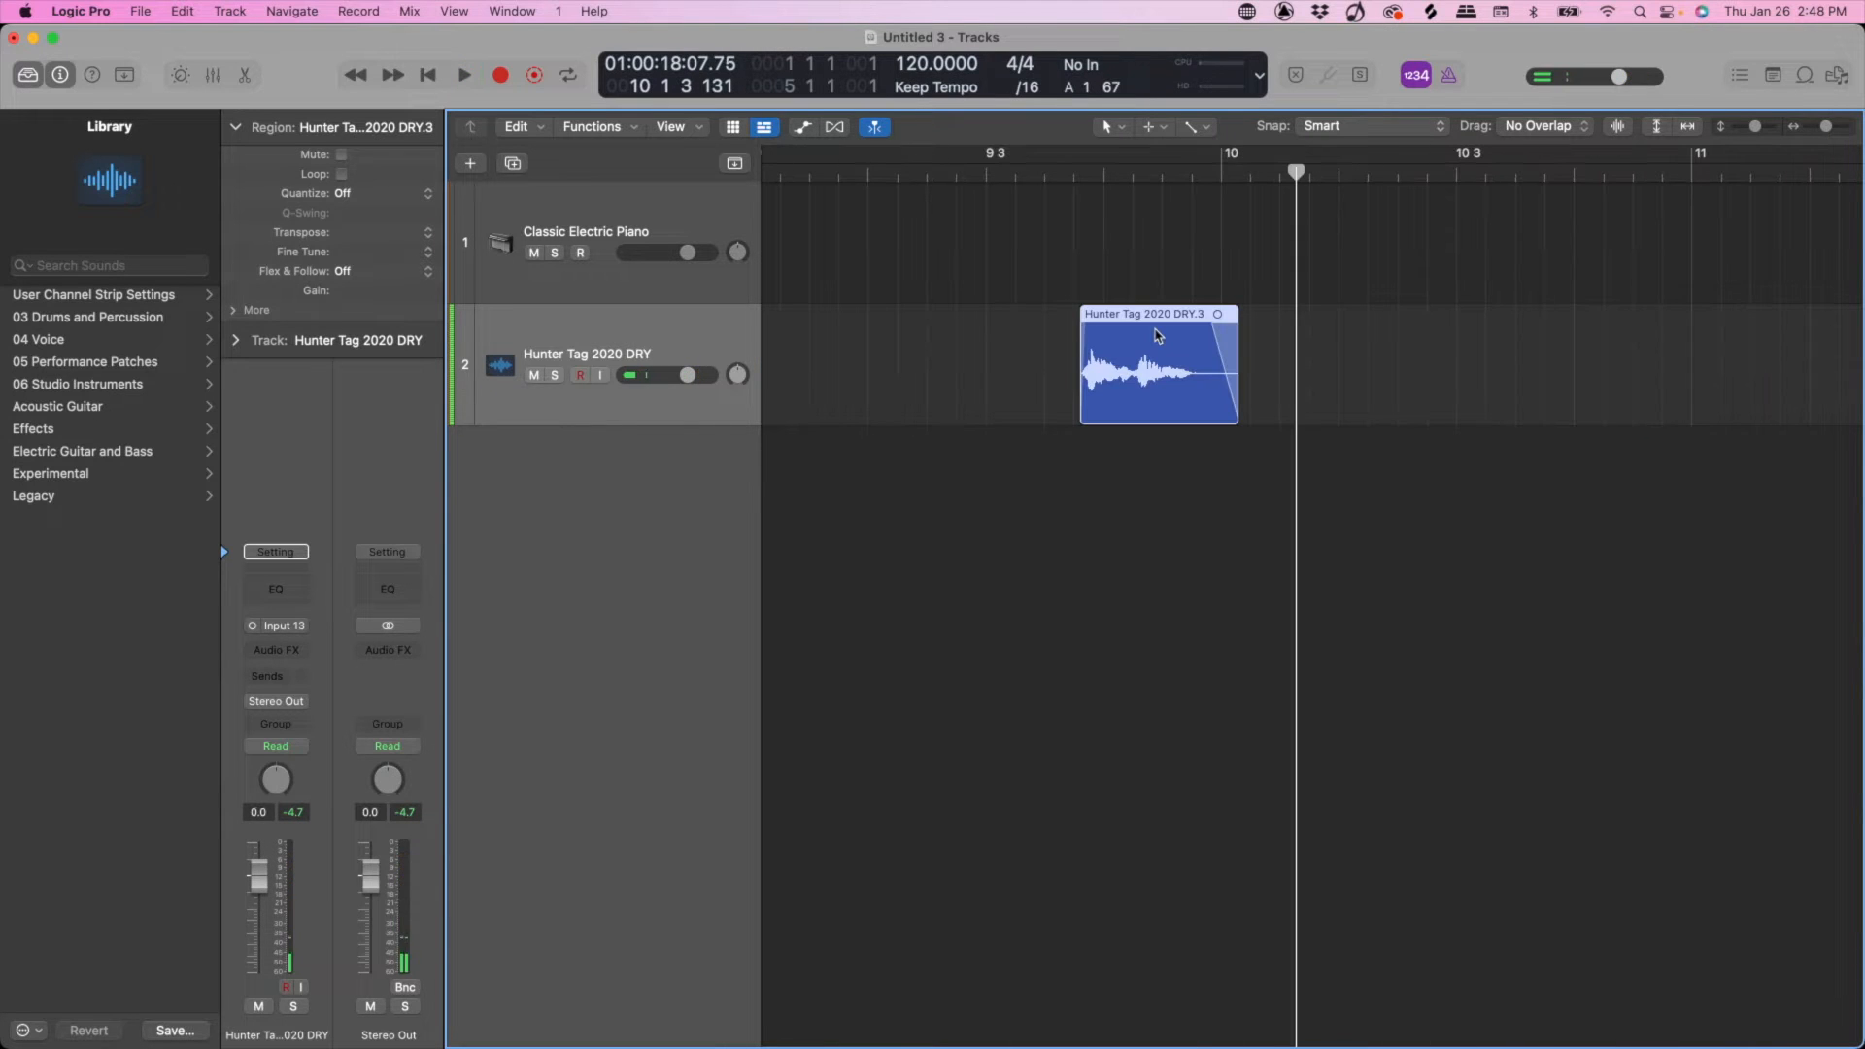
pyautogui.hotkey('ctrl', 'b')
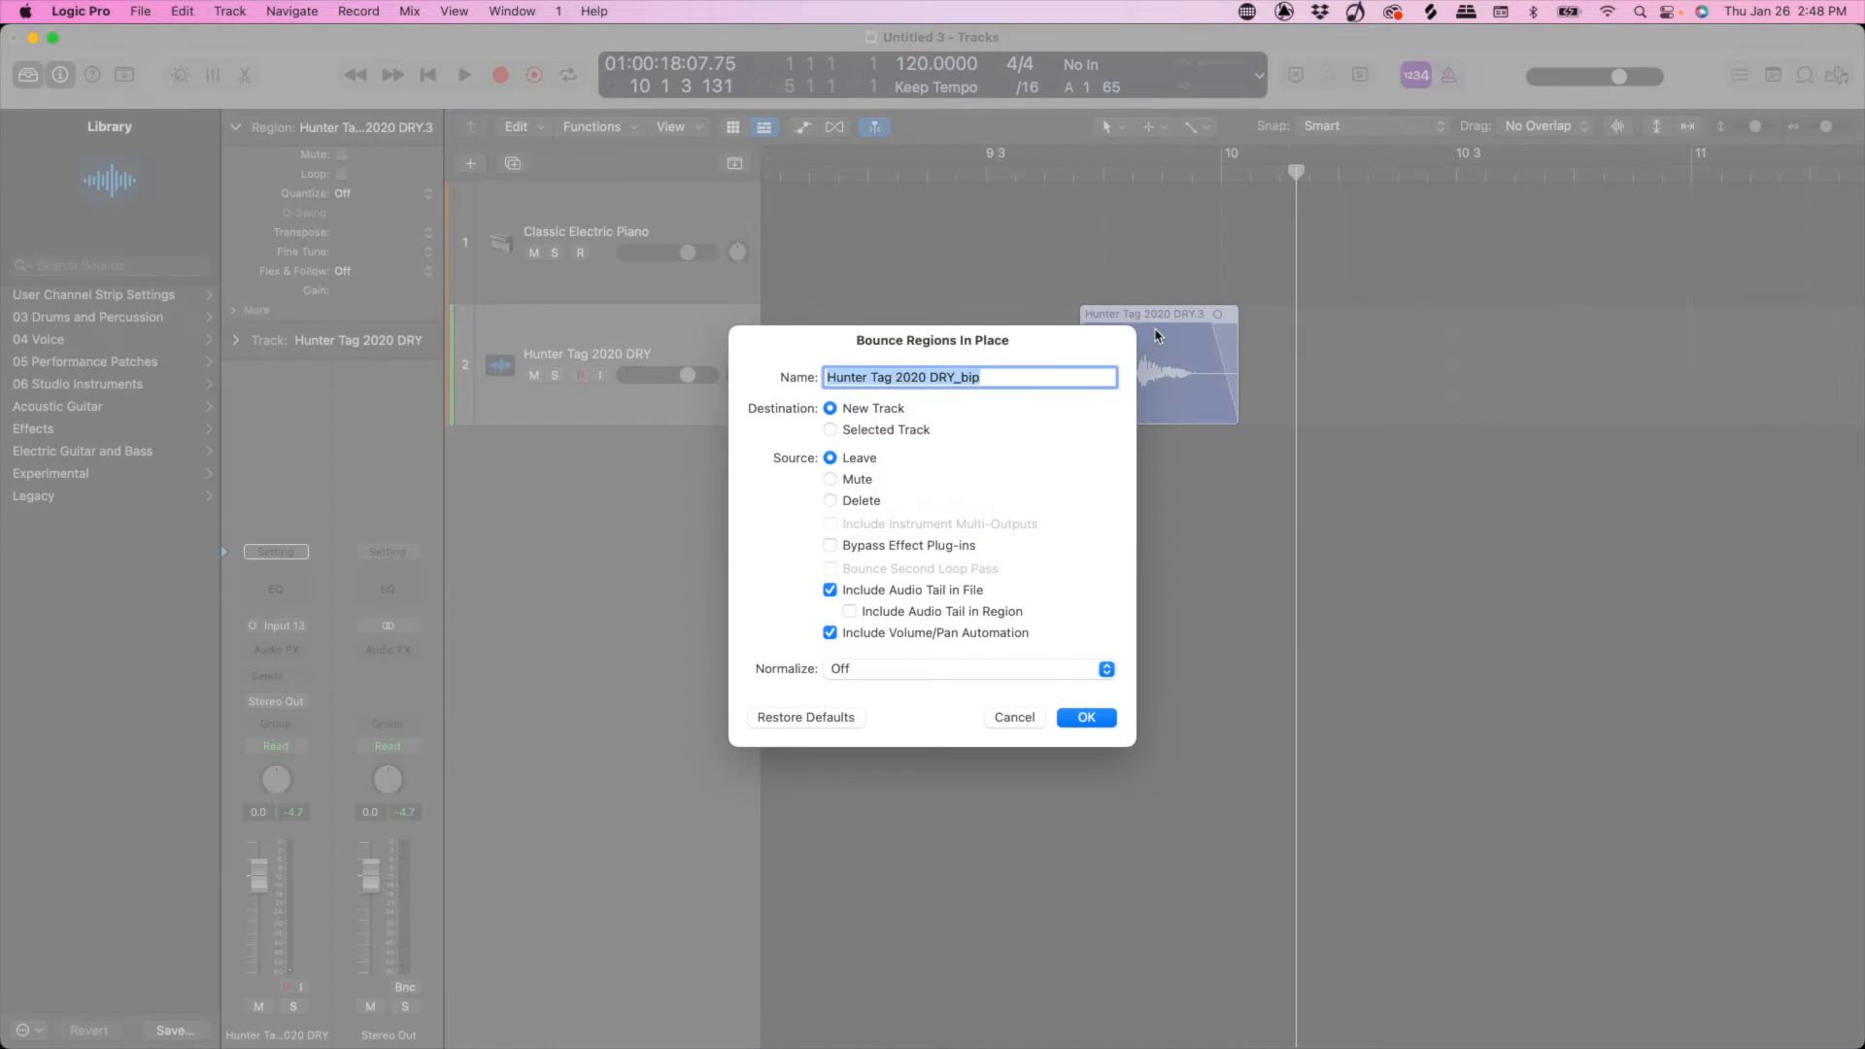
pyautogui.click(1101, 728)
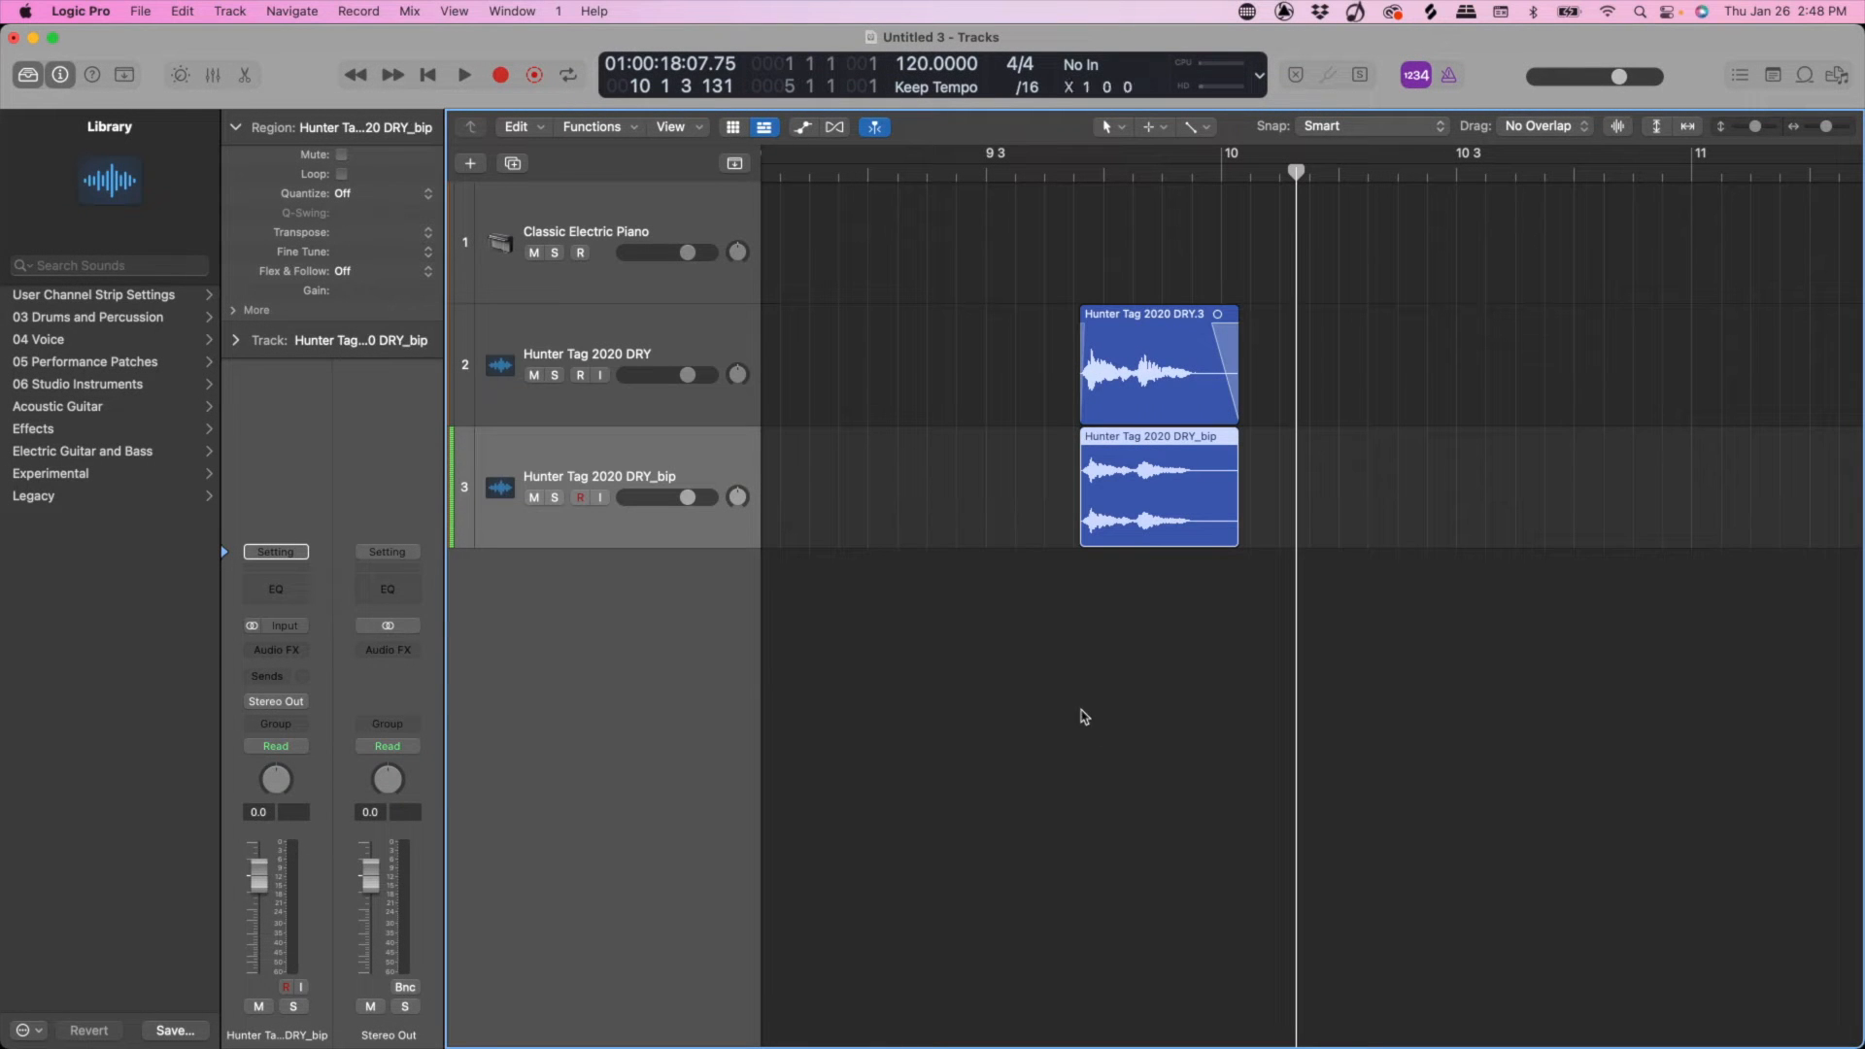
# Step: Solo the bounced track and play it from the start of its region
pyautogui.click(555, 497)
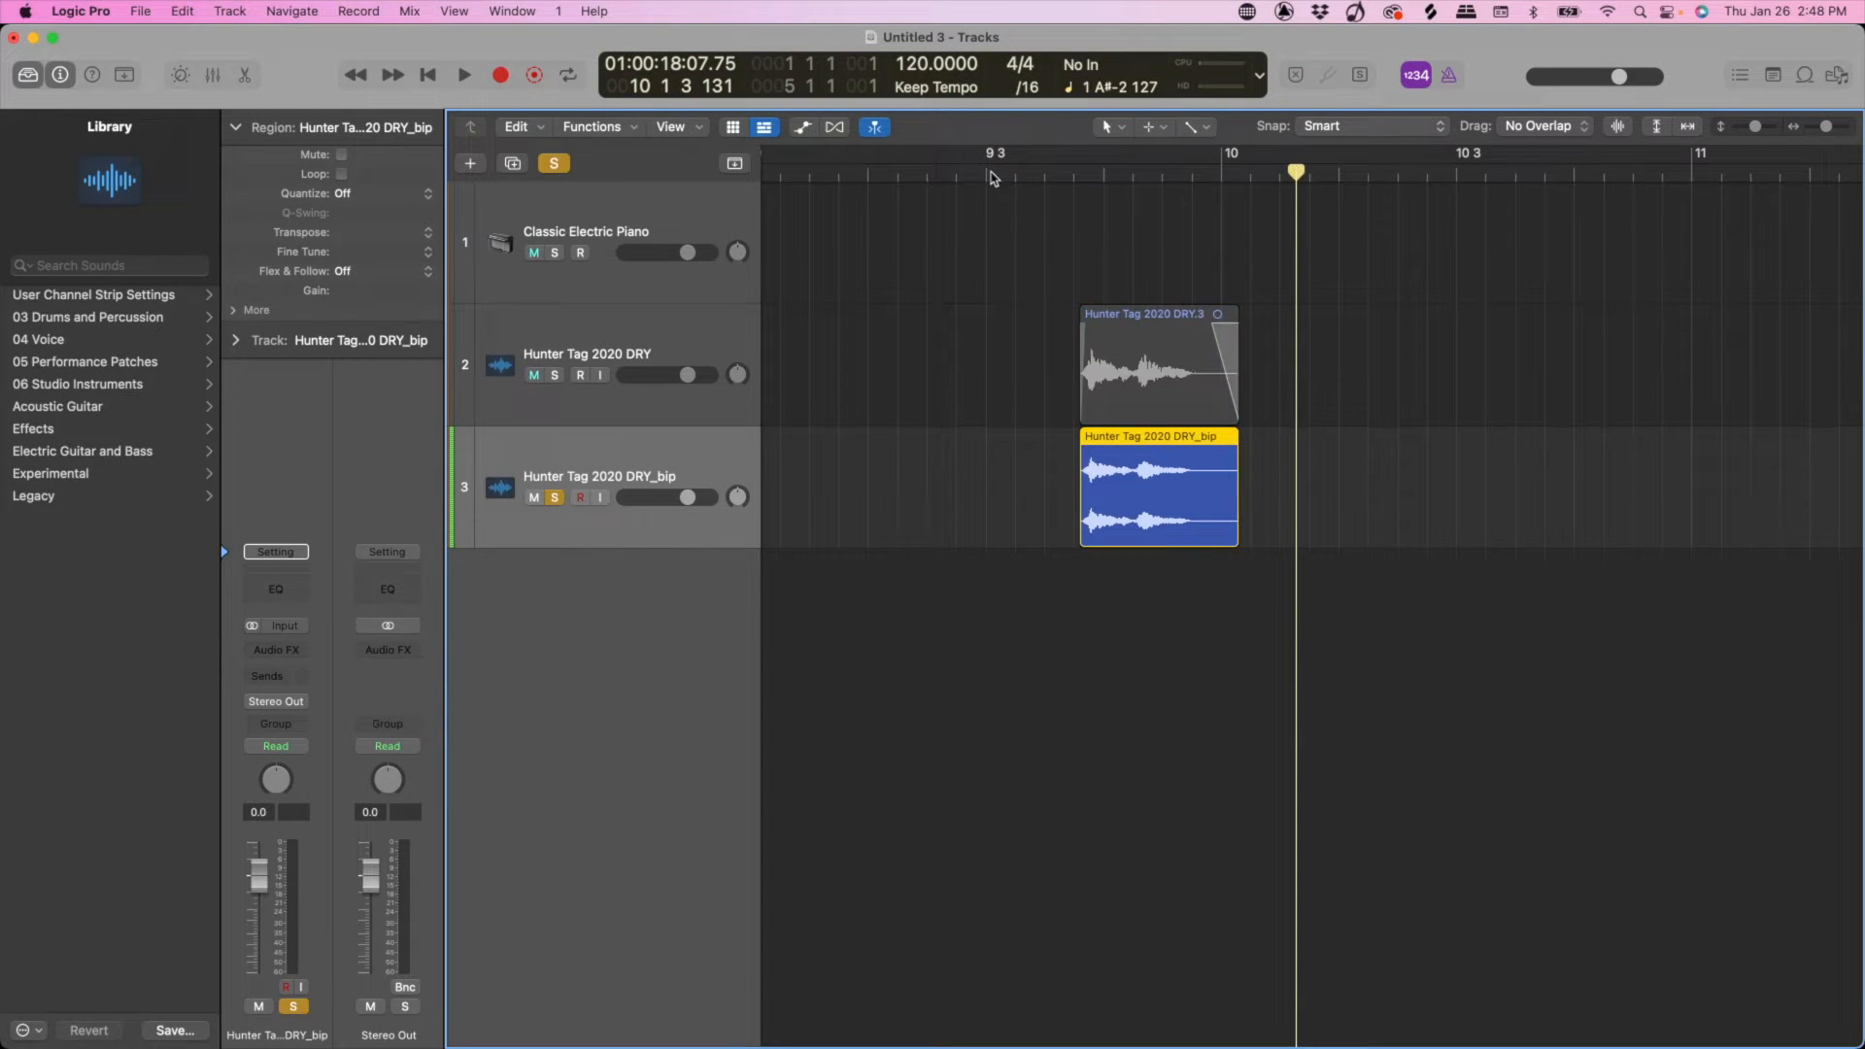
pyautogui.doubleClick(1069, 175)
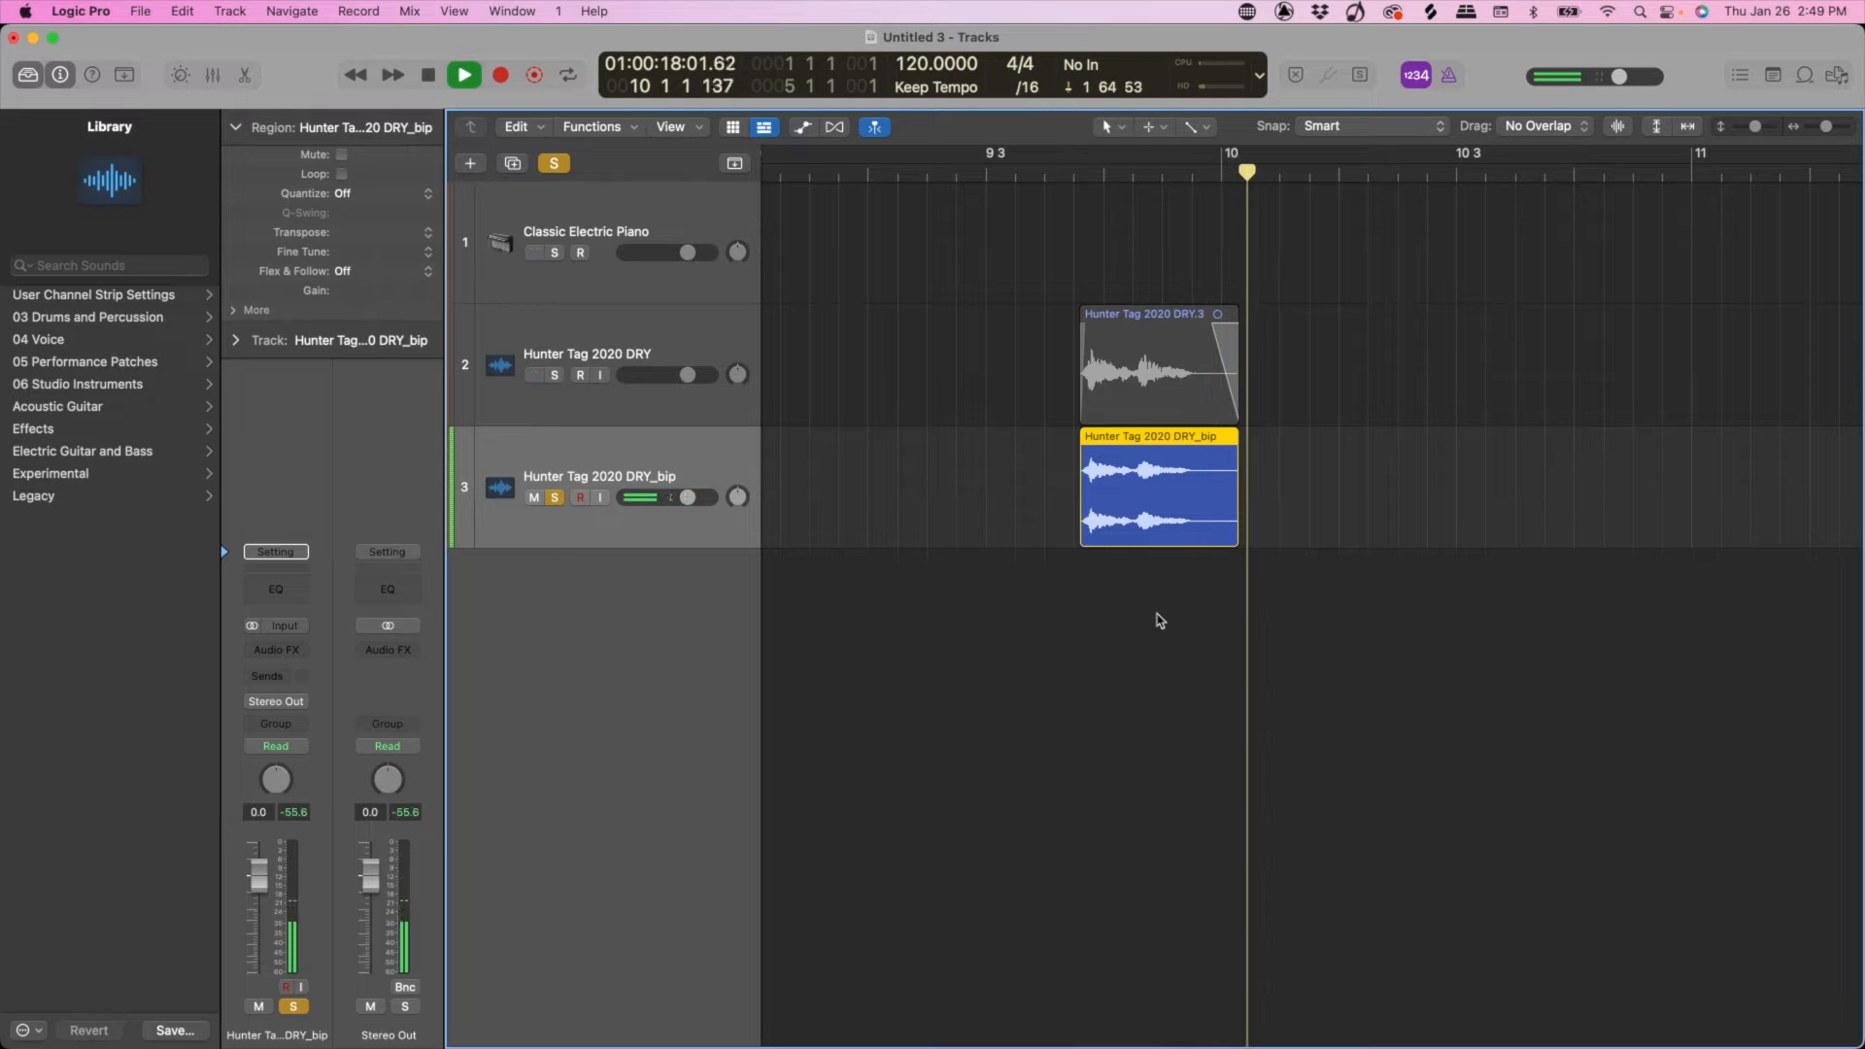
pyautogui.press('space')
# Step: Add a Channel EQ to the bounced track and enable its low-cut band with the cutoff just above 200 Hz
pyautogui.click(276, 586)
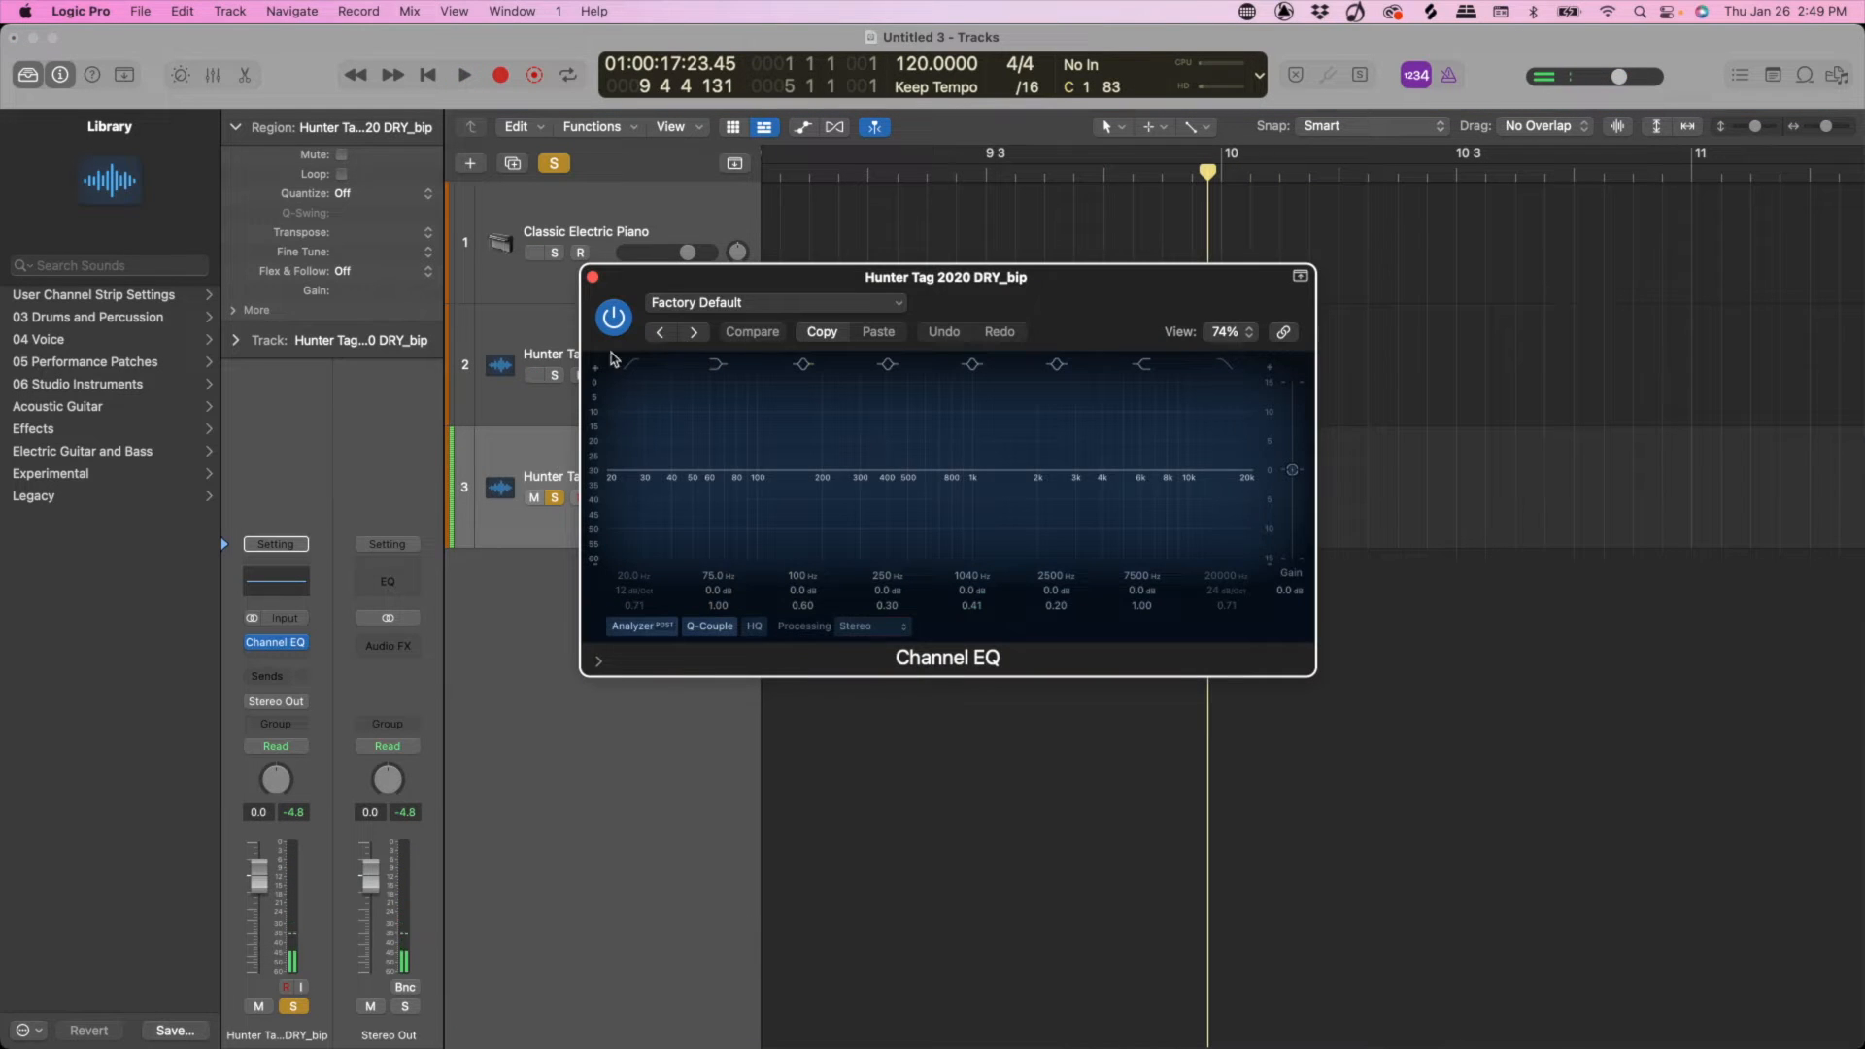
pyautogui.click(632, 364)
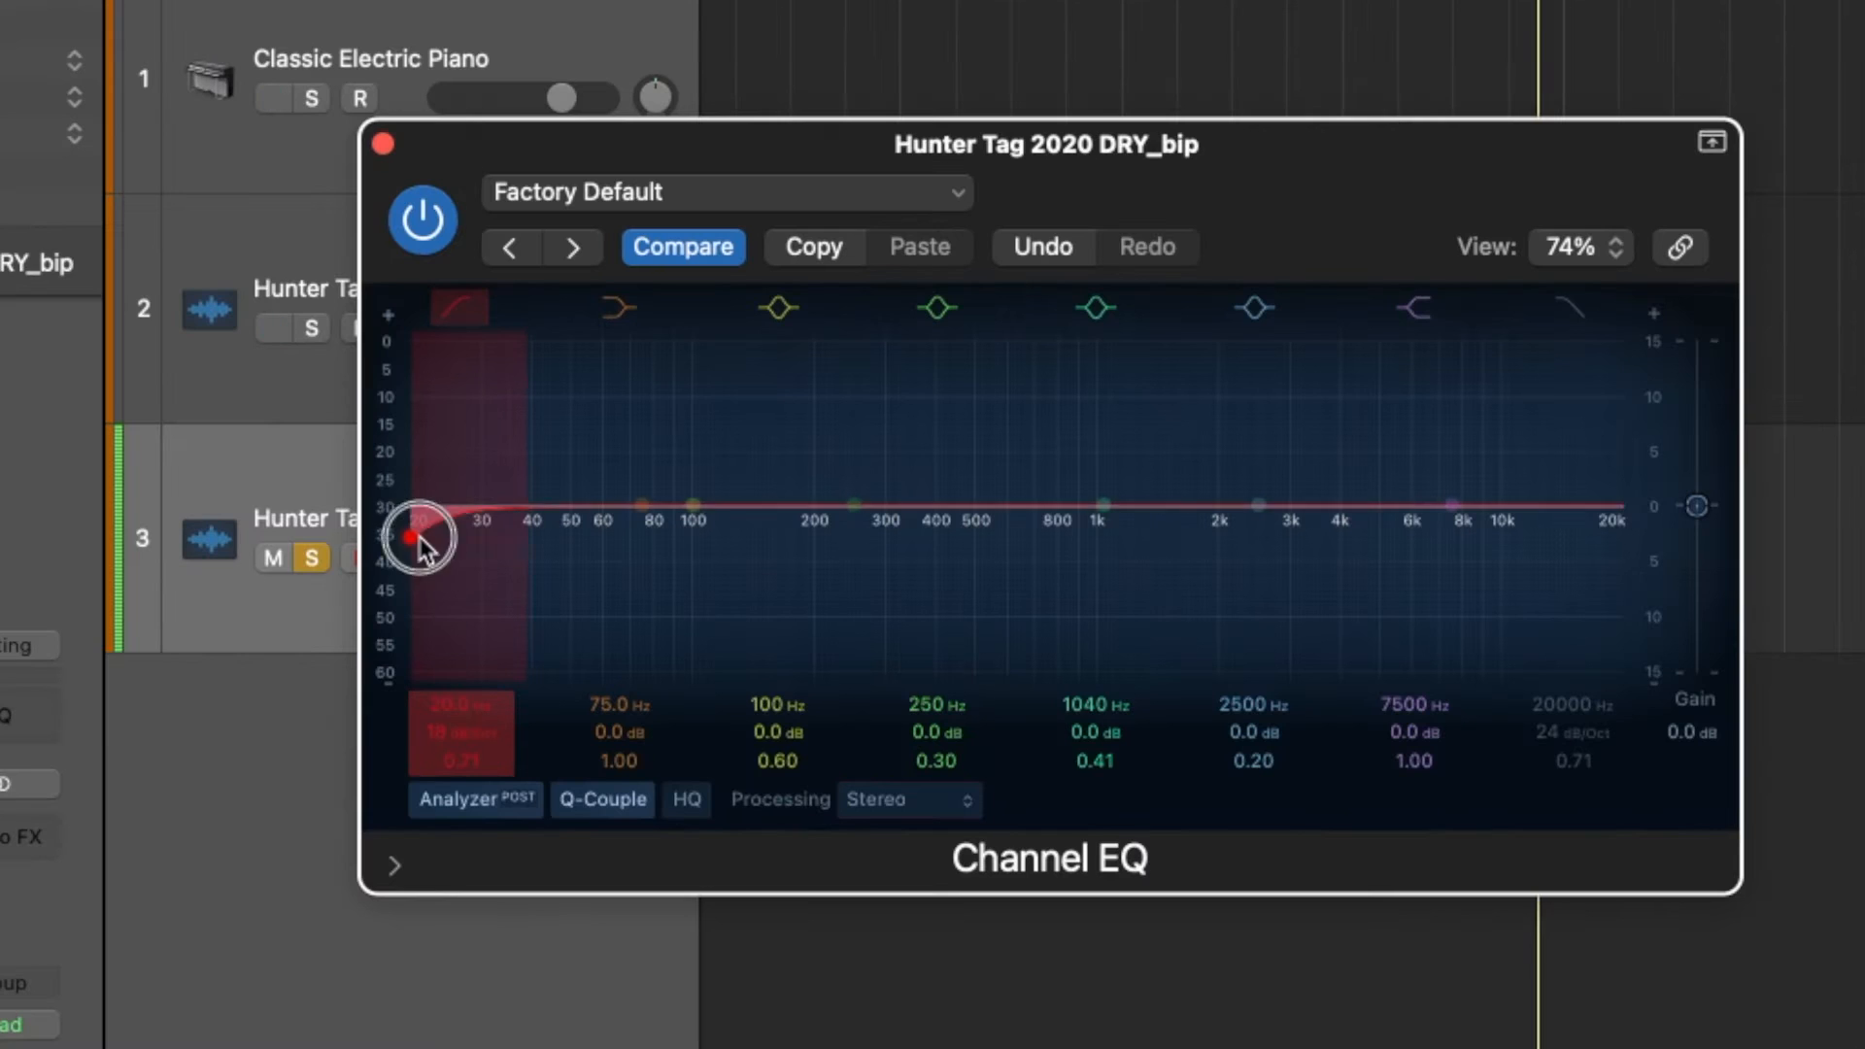
pyautogui.moveTo(419, 544); pyautogui.dragTo(842, 507)
pyautogui.press('space')
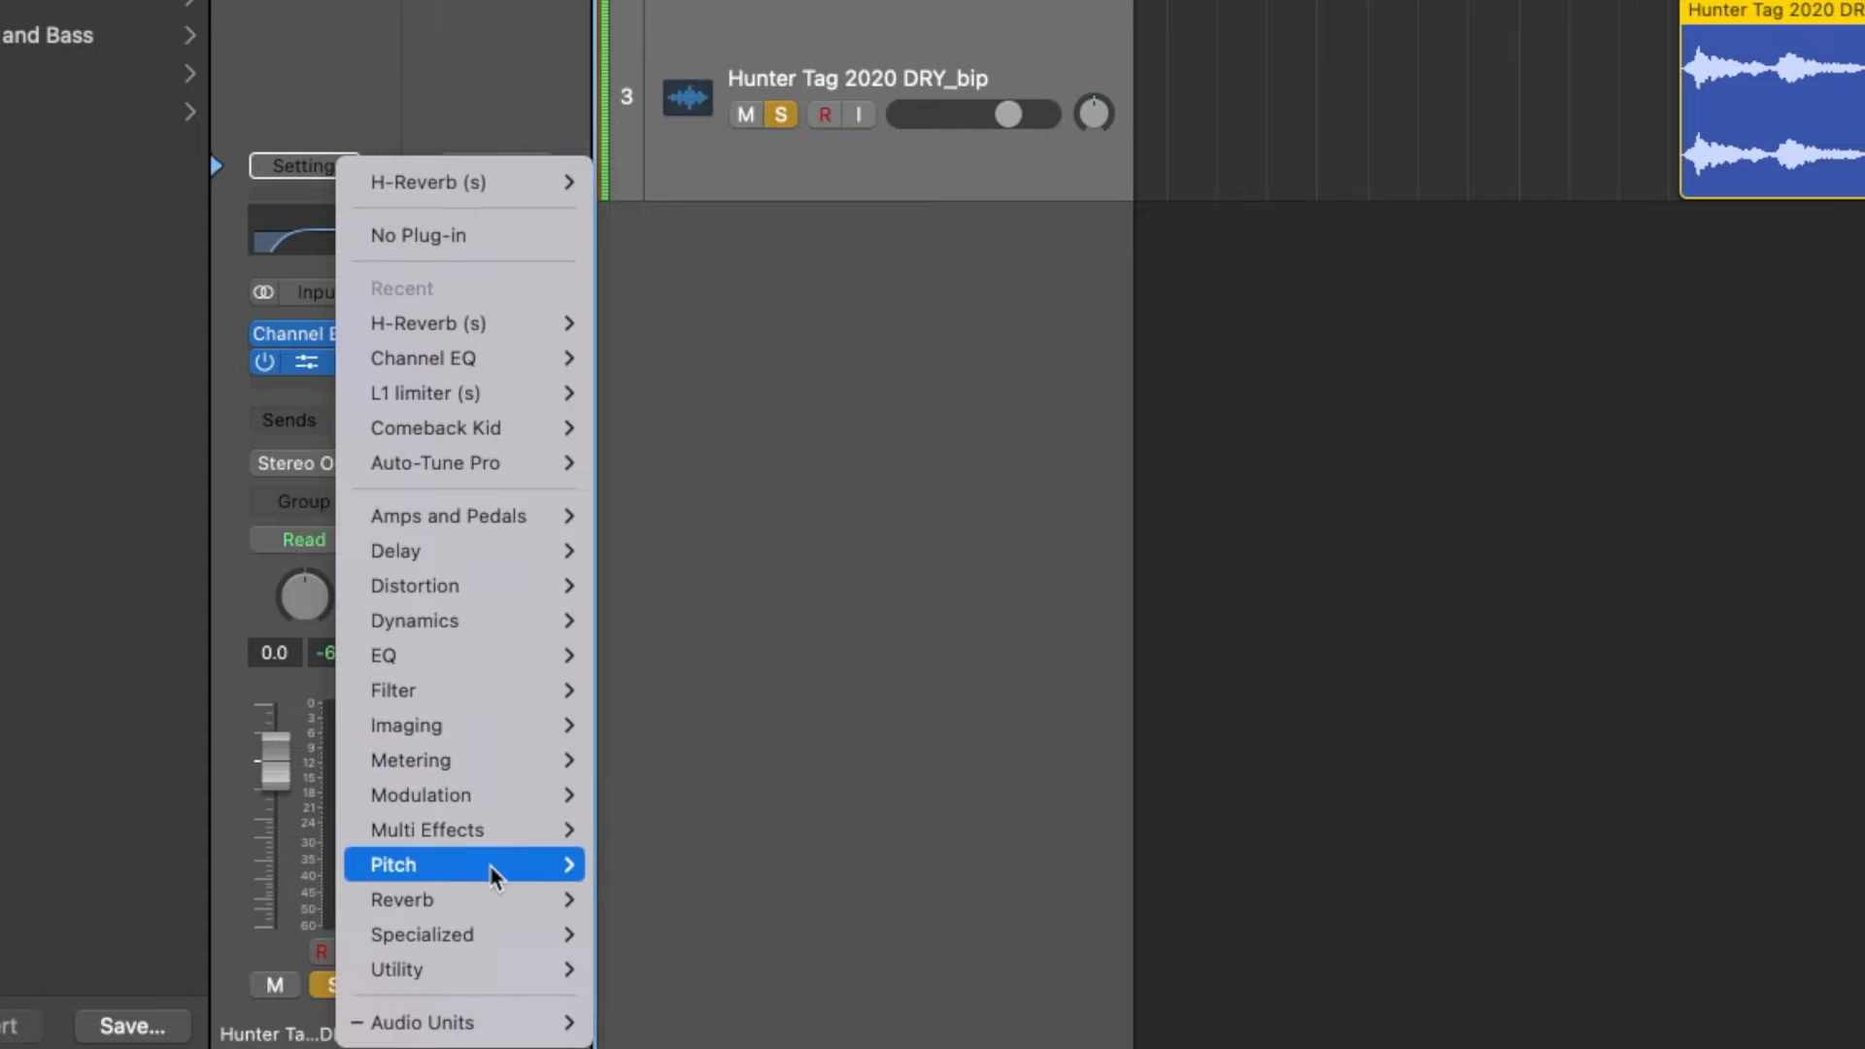
# Step: Insert a stereo Space Designer reverb on the bounced track and set its Wet level to -20 dB
pyautogui.moveTo(494, 913)
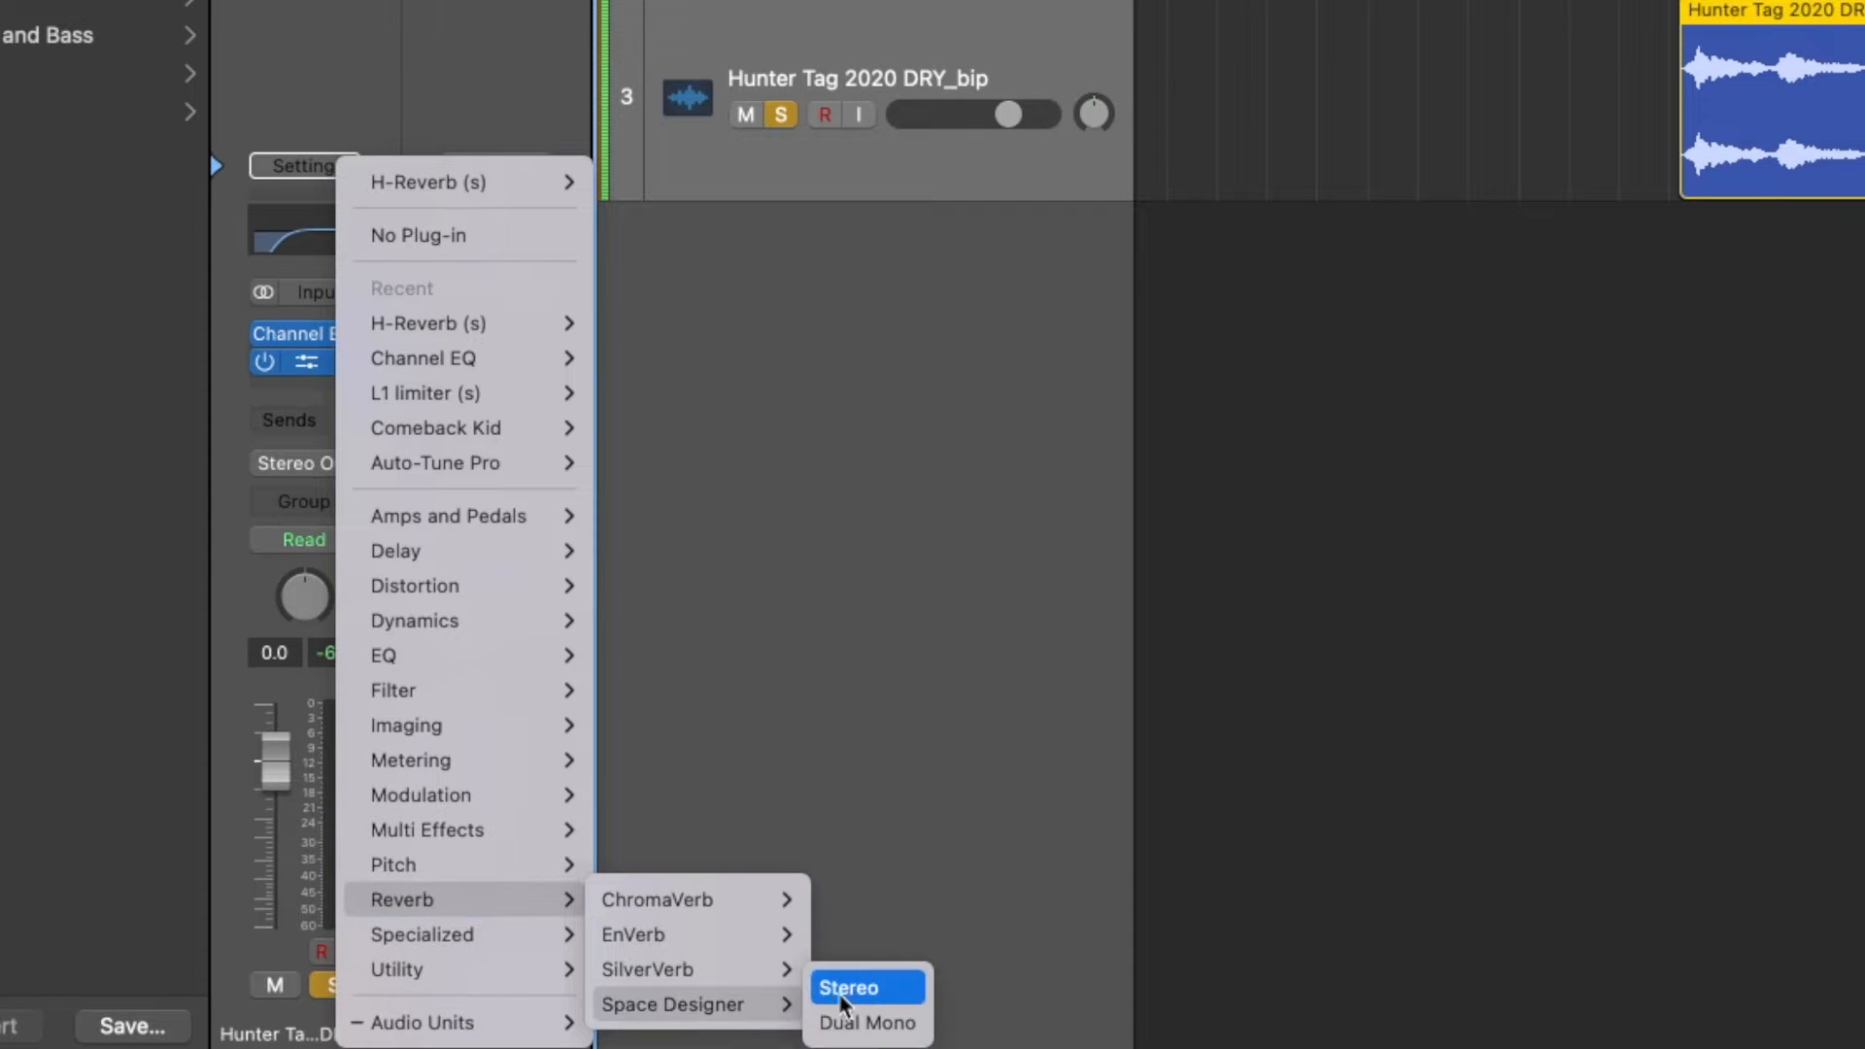
pyautogui.click(853, 993)
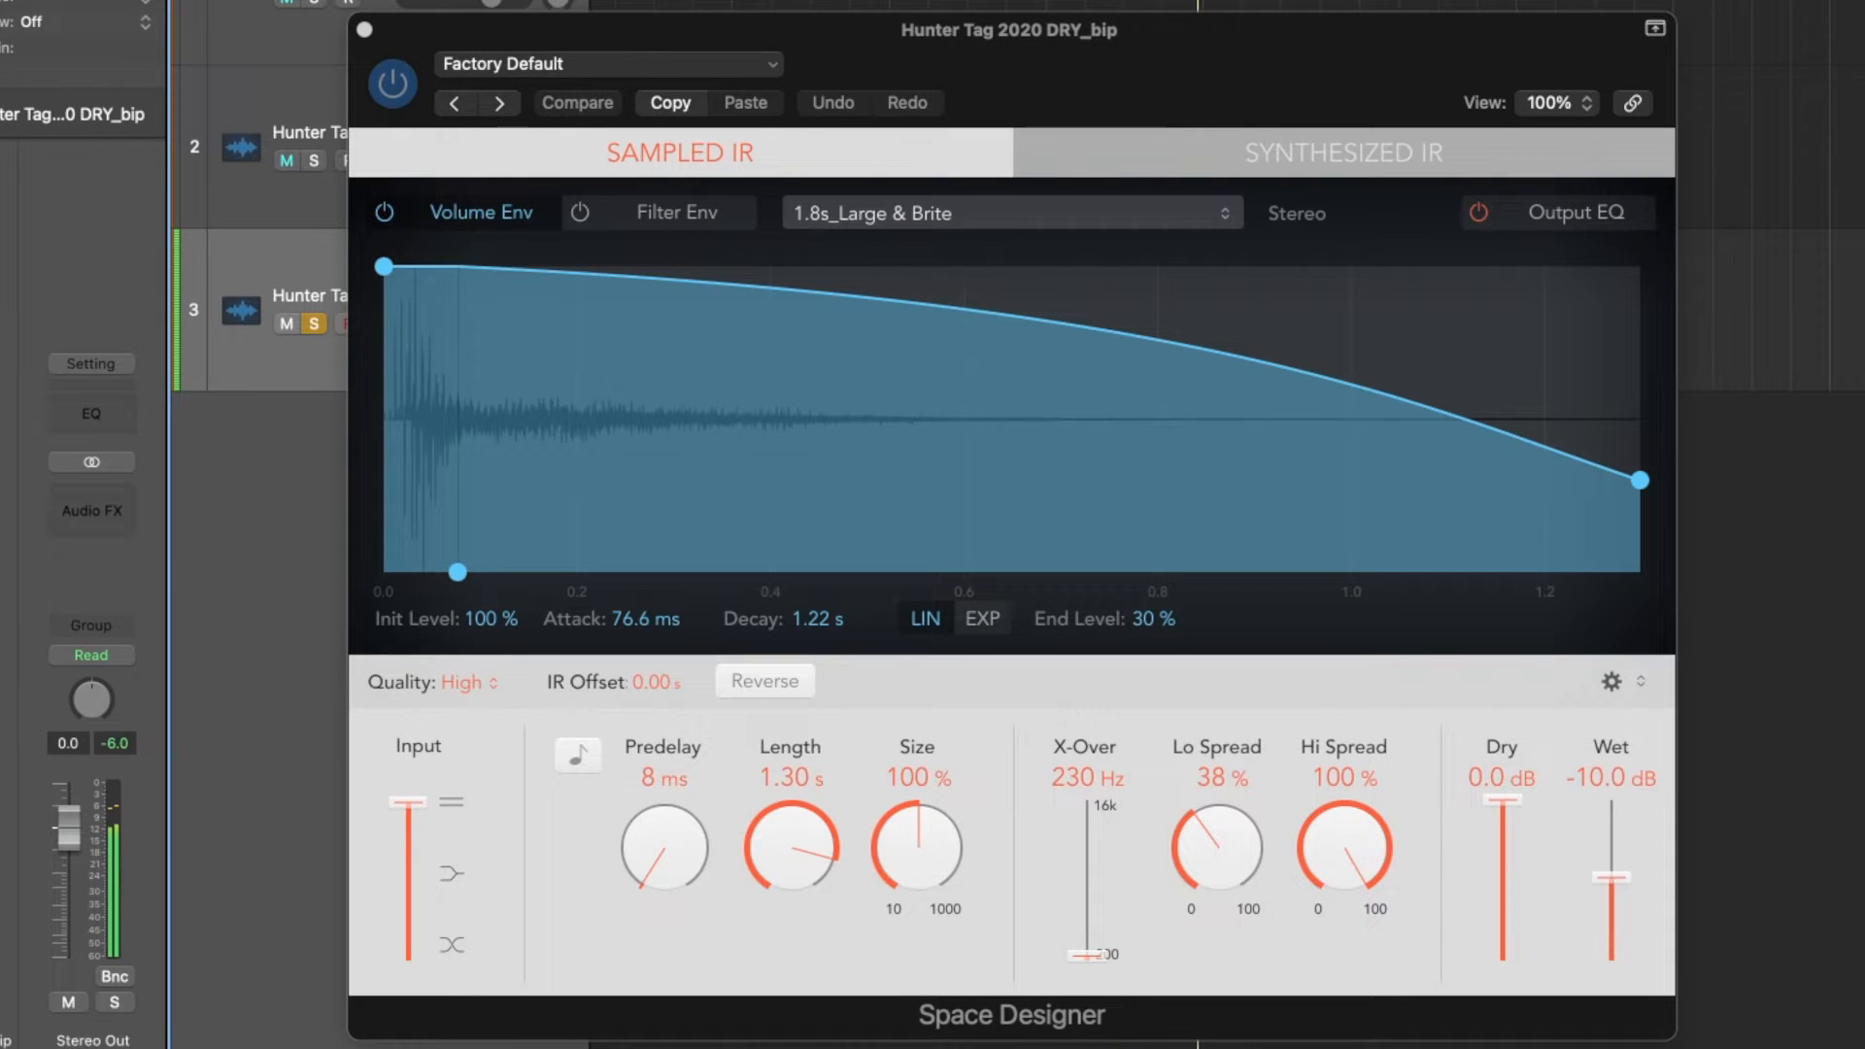
pyautogui.moveTo(1616, 879); pyautogui.dragTo(1619, 909)
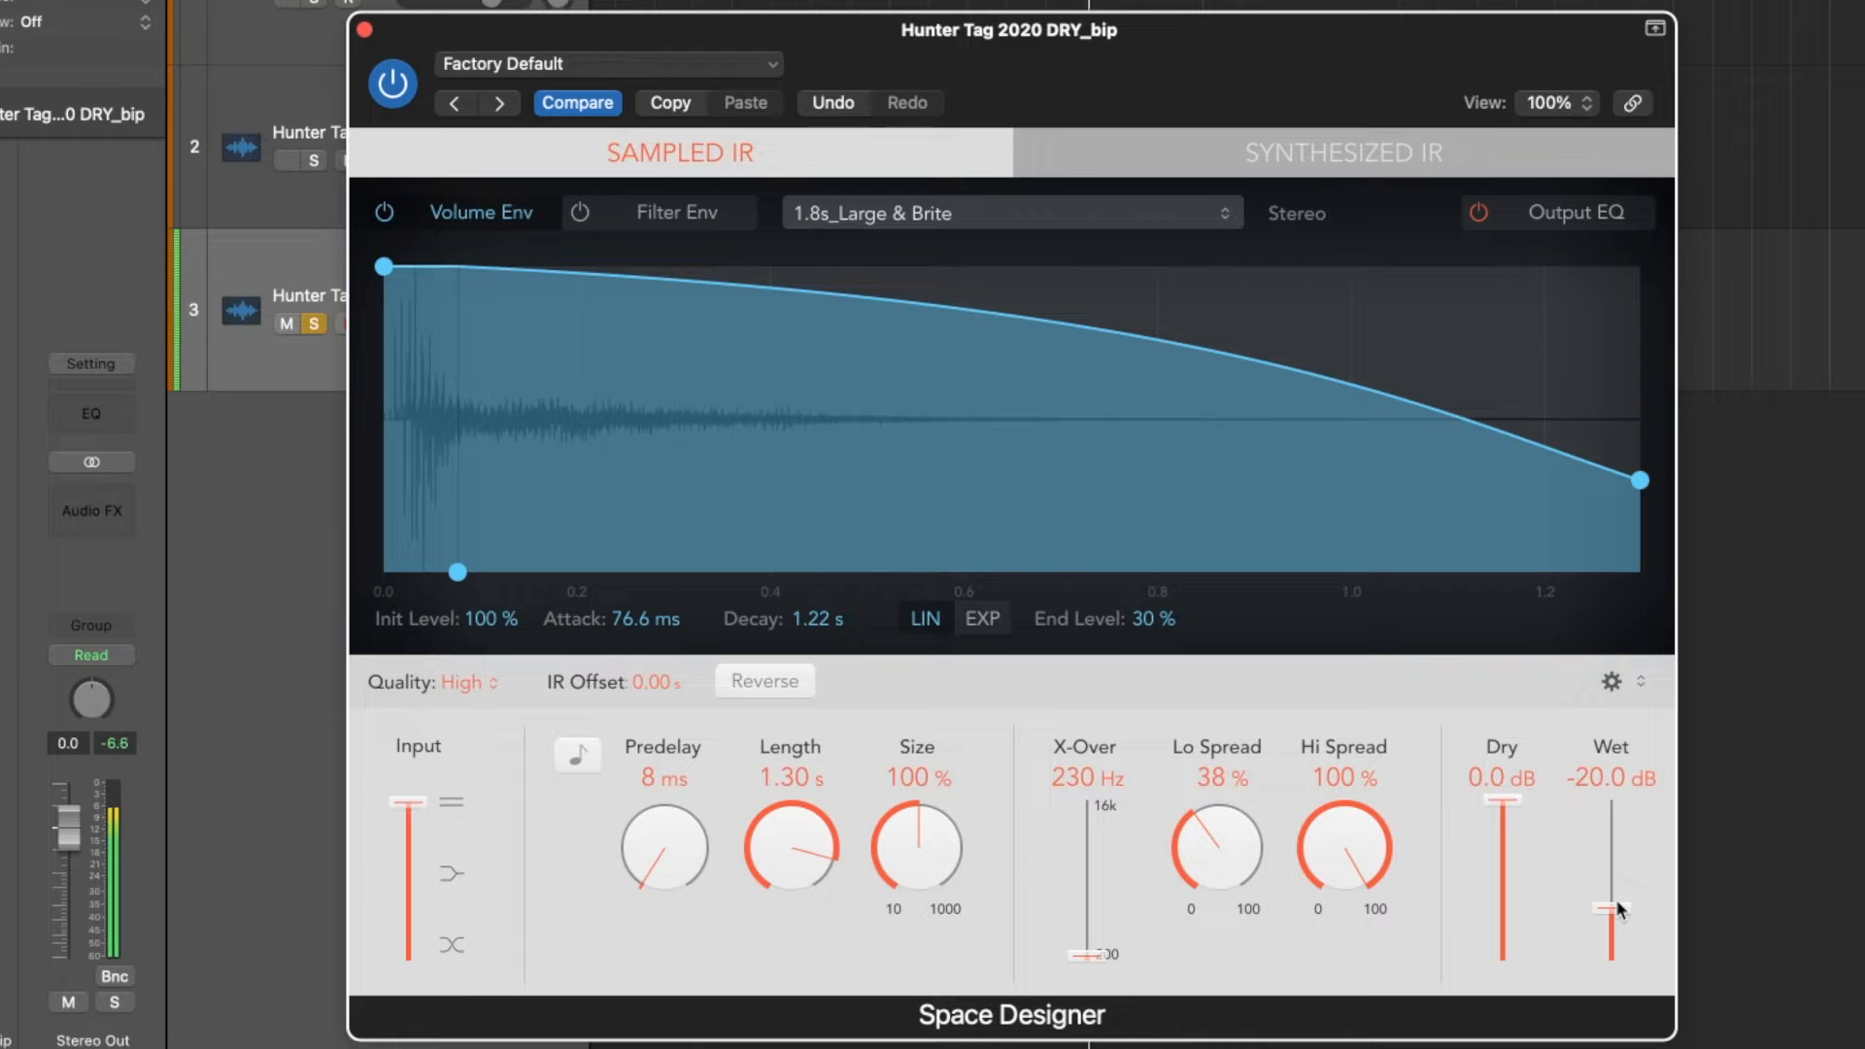
# Step: Shape Space Designer's Output EQ with a high cut around 4 kHz and a low cut around 200 Hz
pyautogui.click(1562, 216)
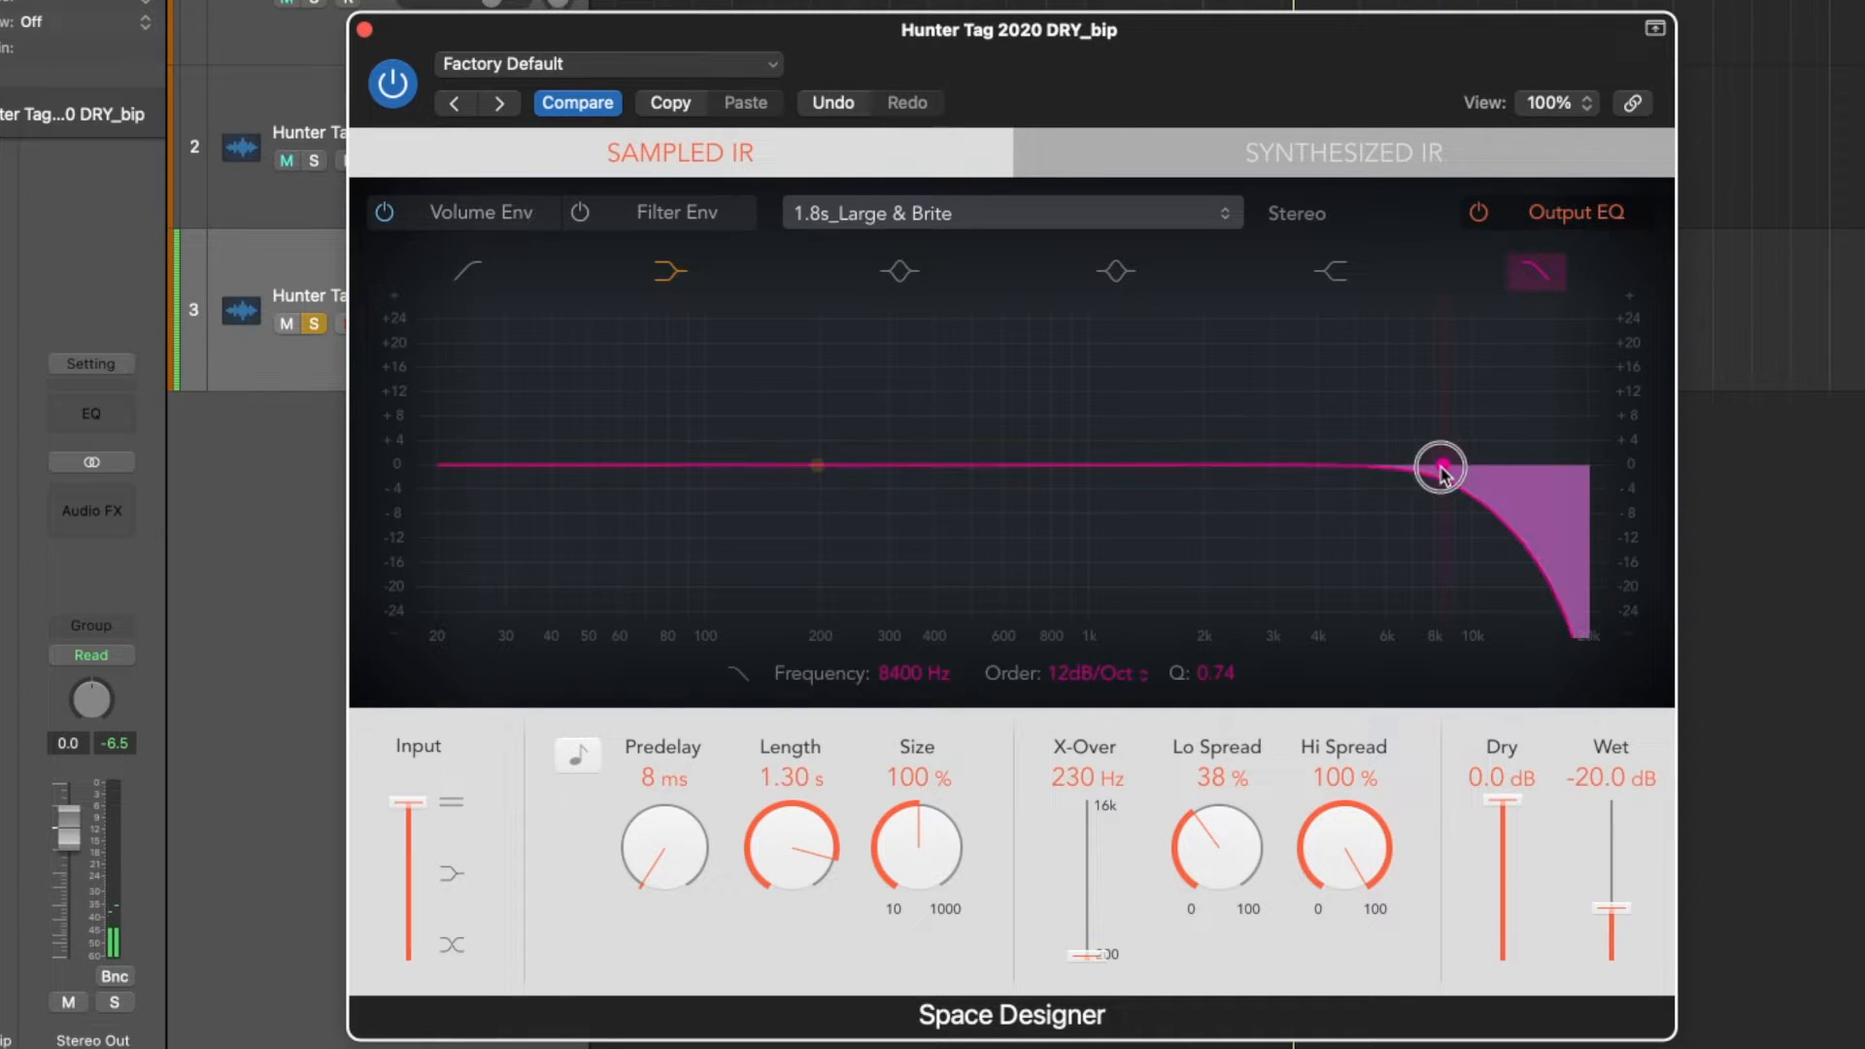
pyautogui.moveTo(1444, 474); pyautogui.dragTo(1316, 491)
pyautogui.click(622, 569)
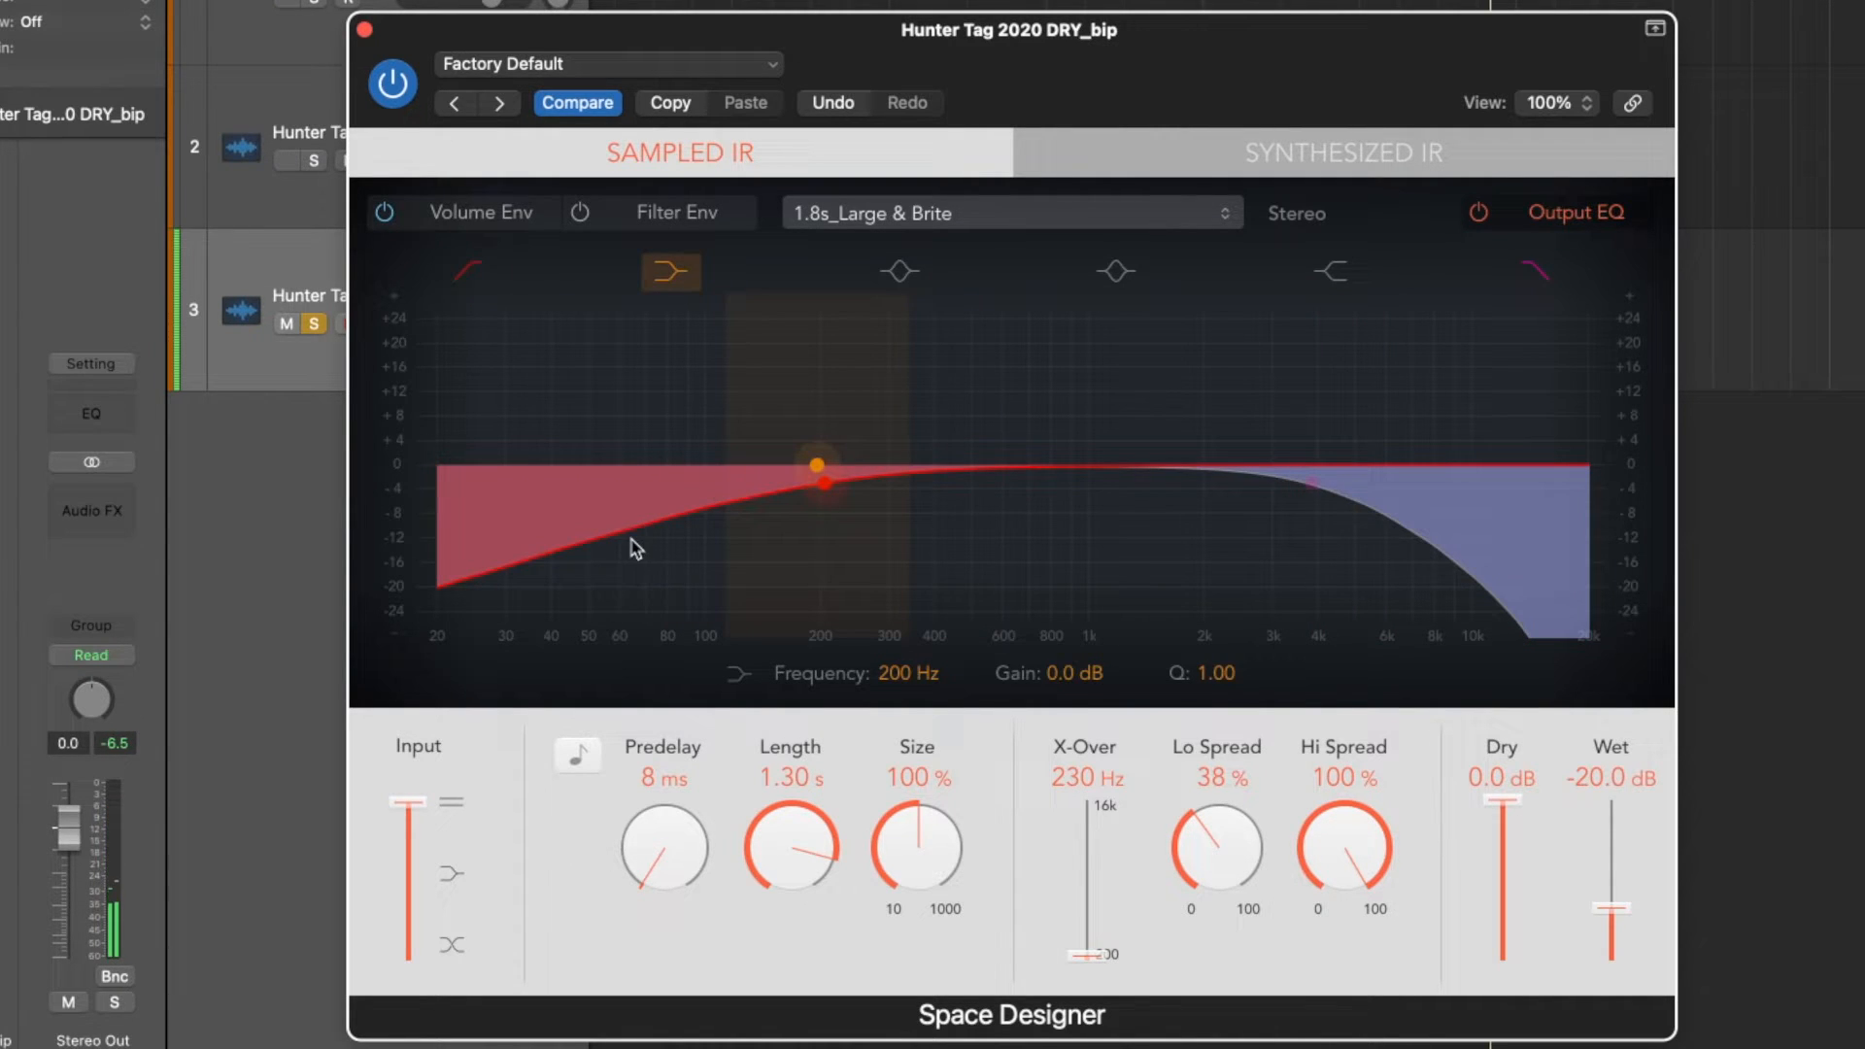
pyautogui.click(615, 469)
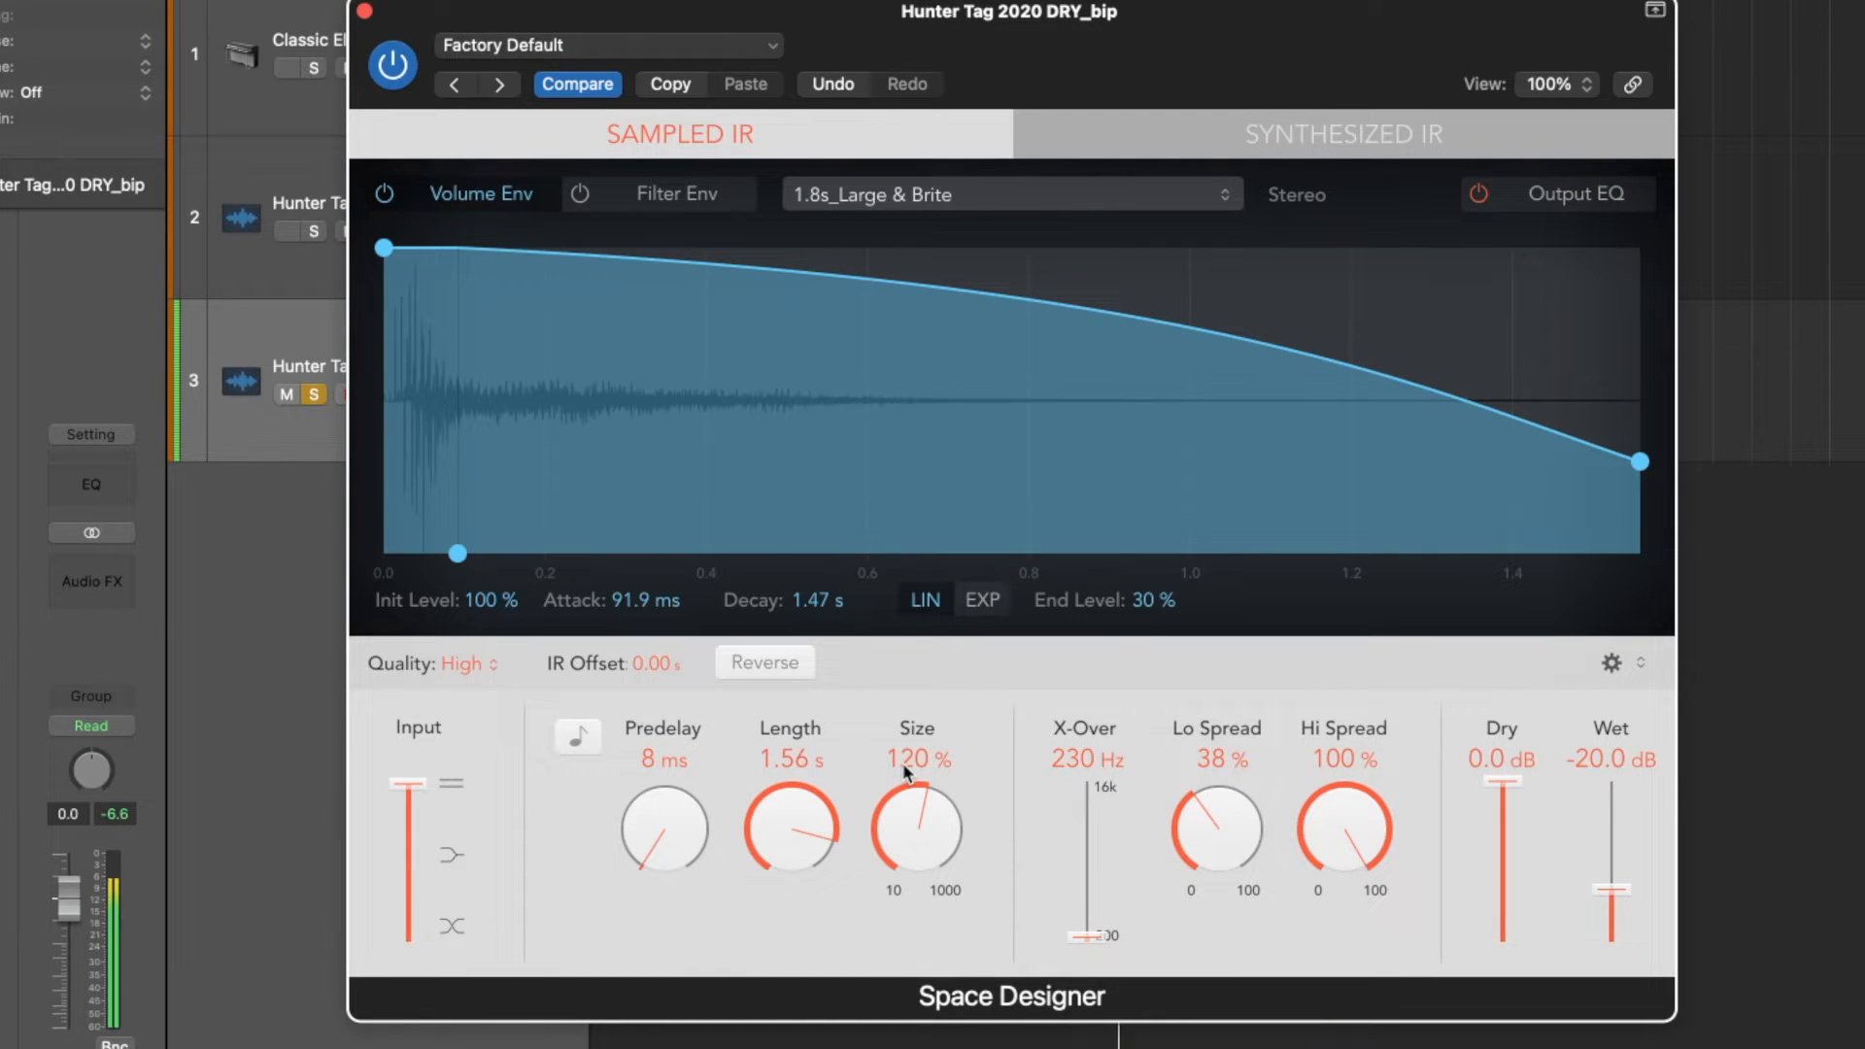
# Step: Set the reverb Size to 120 % and raise the Wet level to about -18.5 dB
pyautogui.moveTo(1631, 903); pyautogui.dragTo(1630, 898)
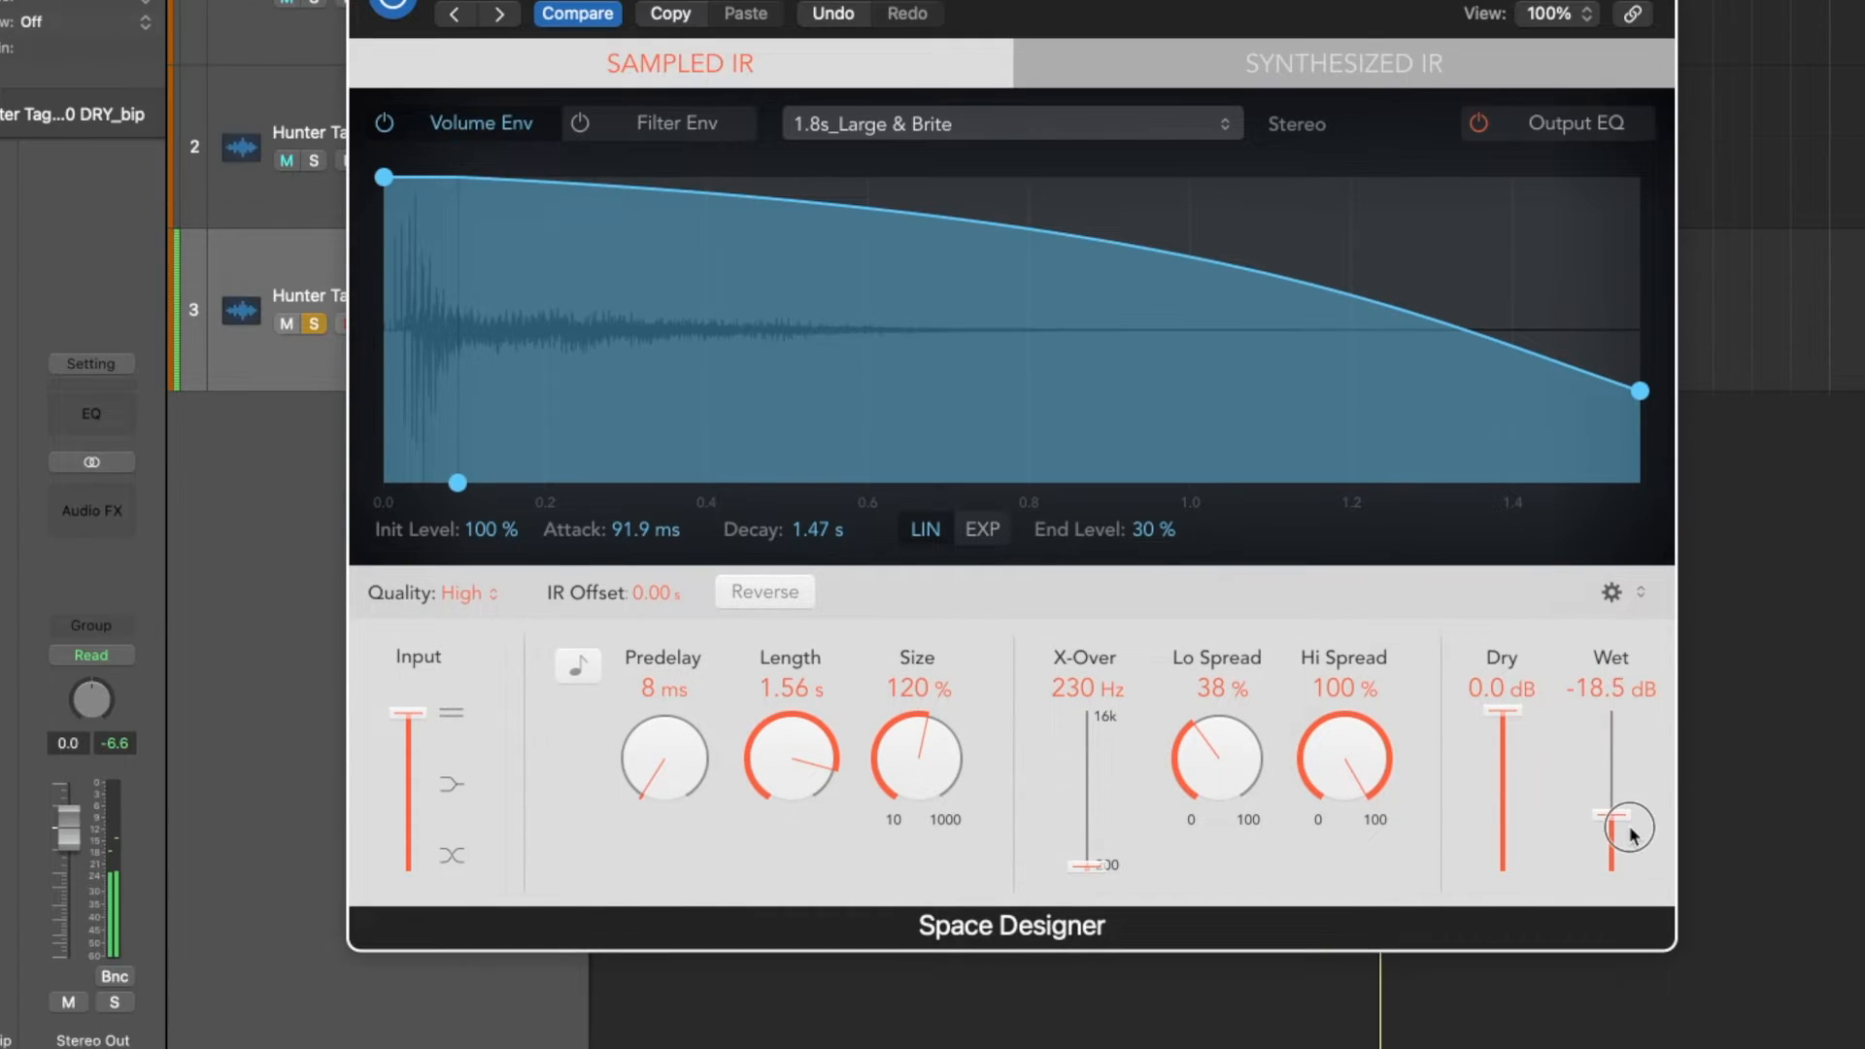
pyautogui.moveTo(1632, 833); pyautogui.dragTo(1632, 821)
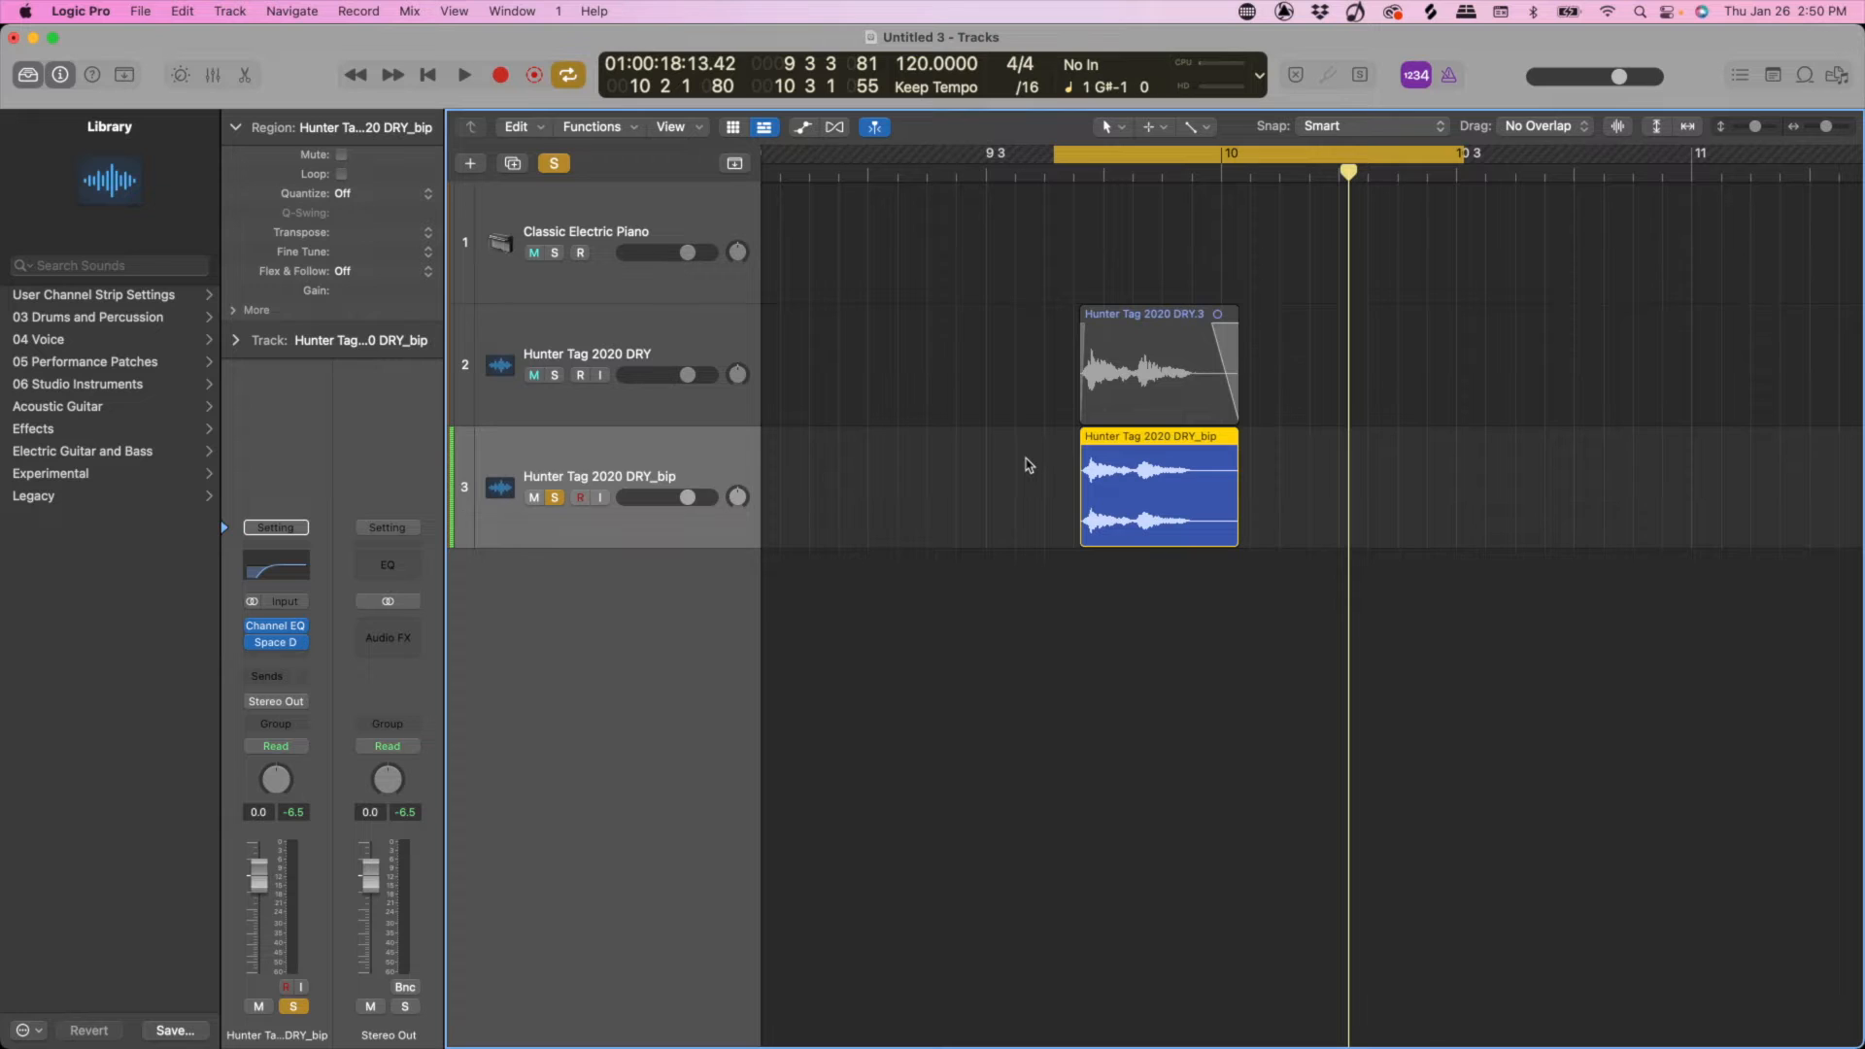
# Step: Mute the processed bounce track and bounce the trimmed dry region in place again to another new track
pyautogui.click(1130, 335)
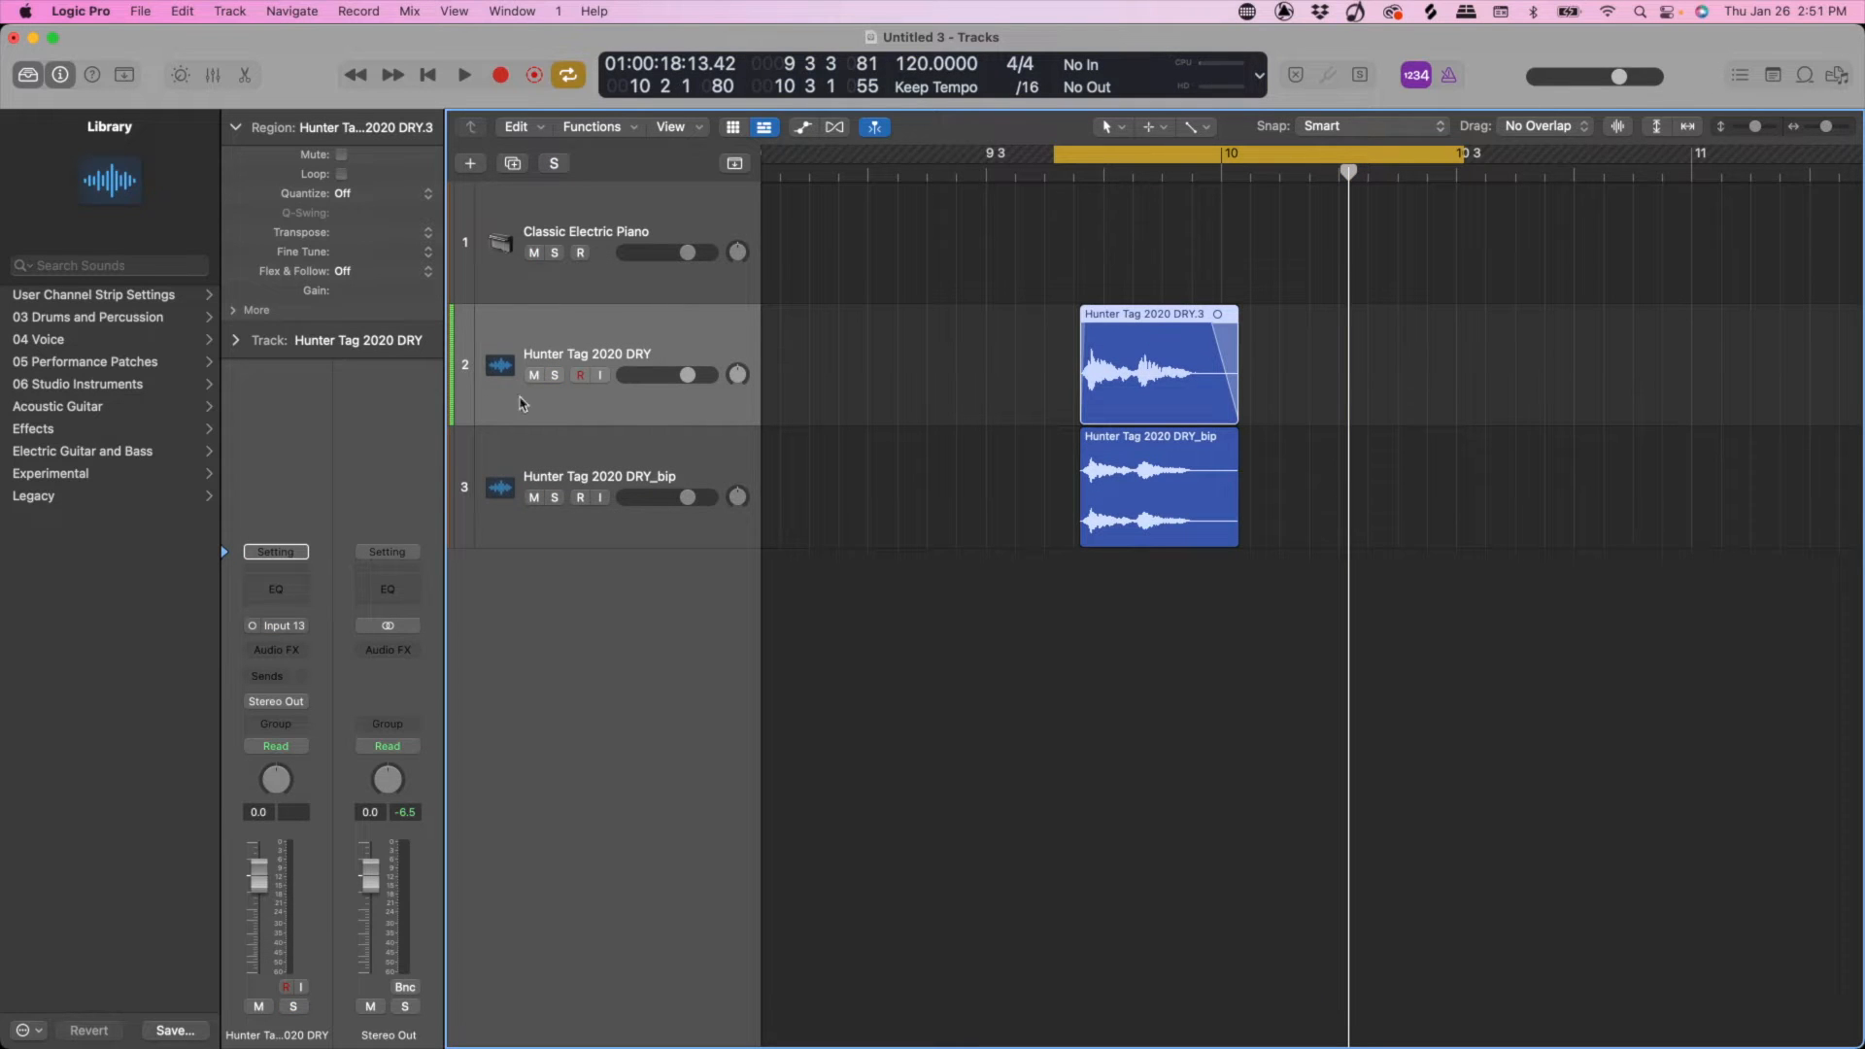
pyautogui.click(534, 498)
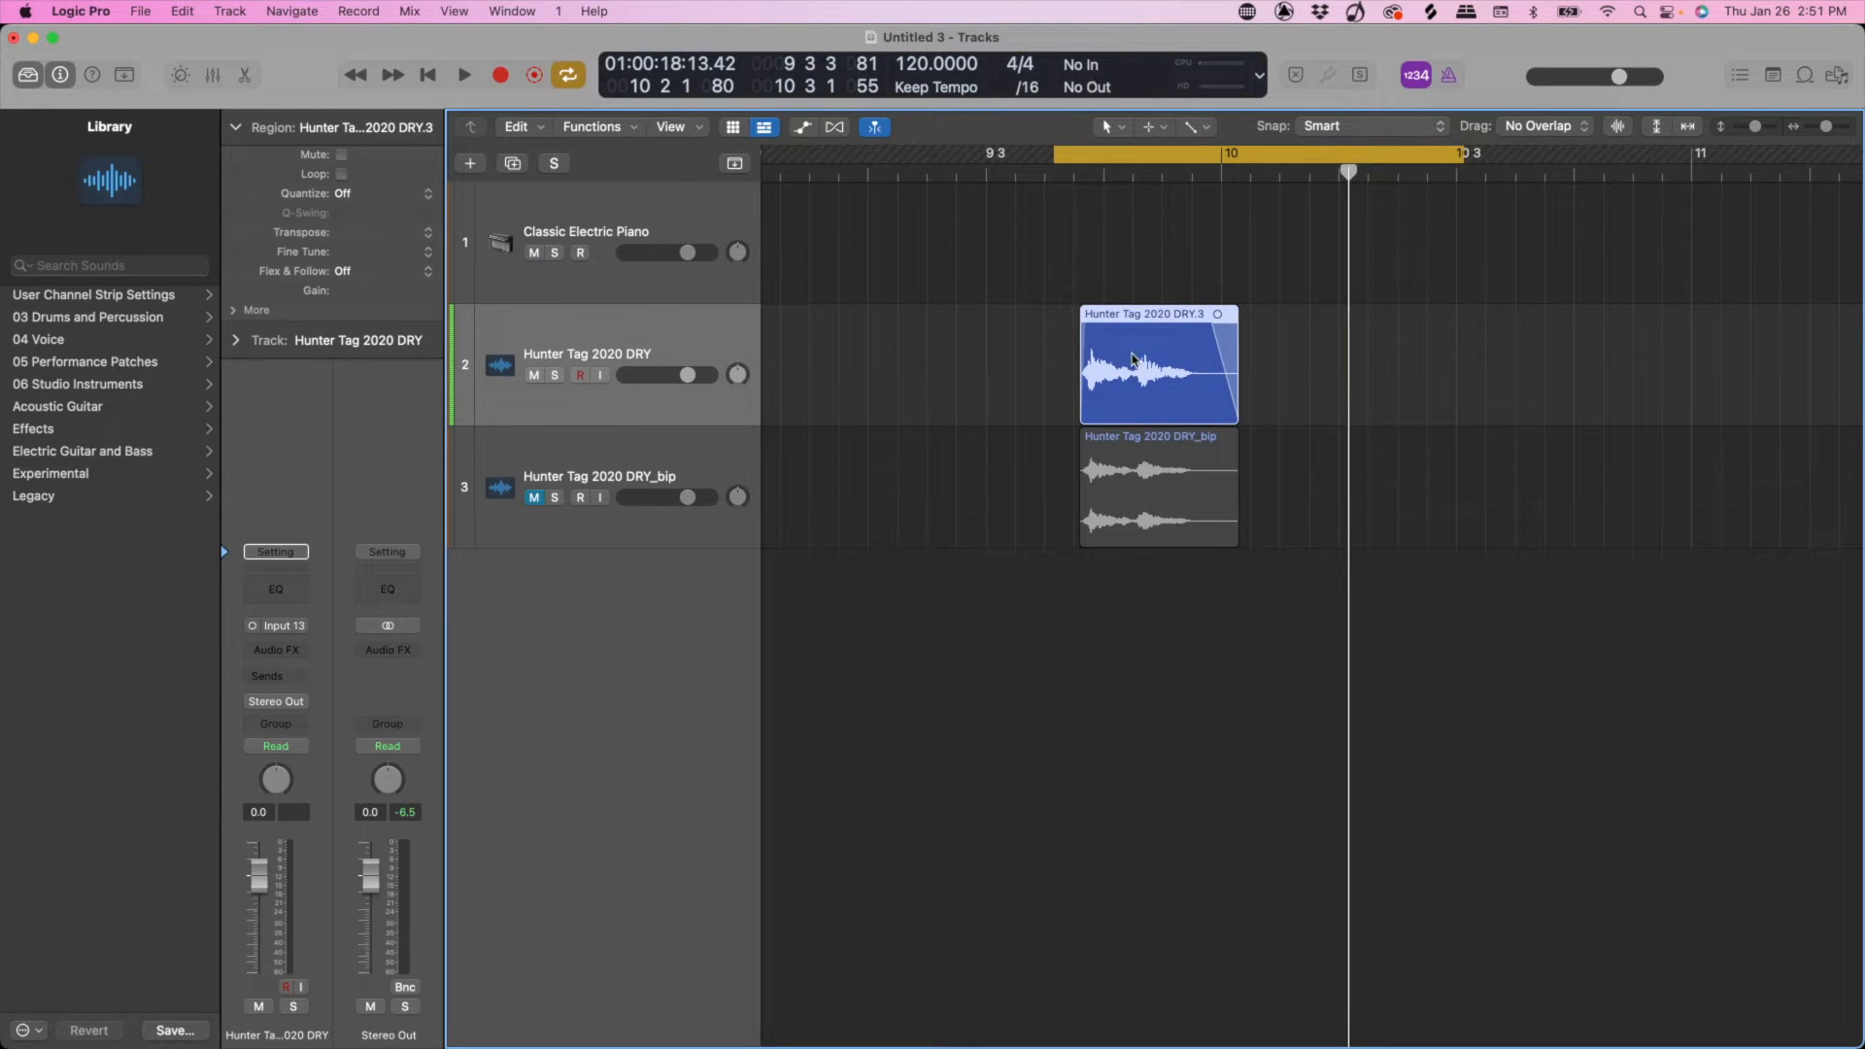
pyautogui.hotkey('ctrl', 'b')
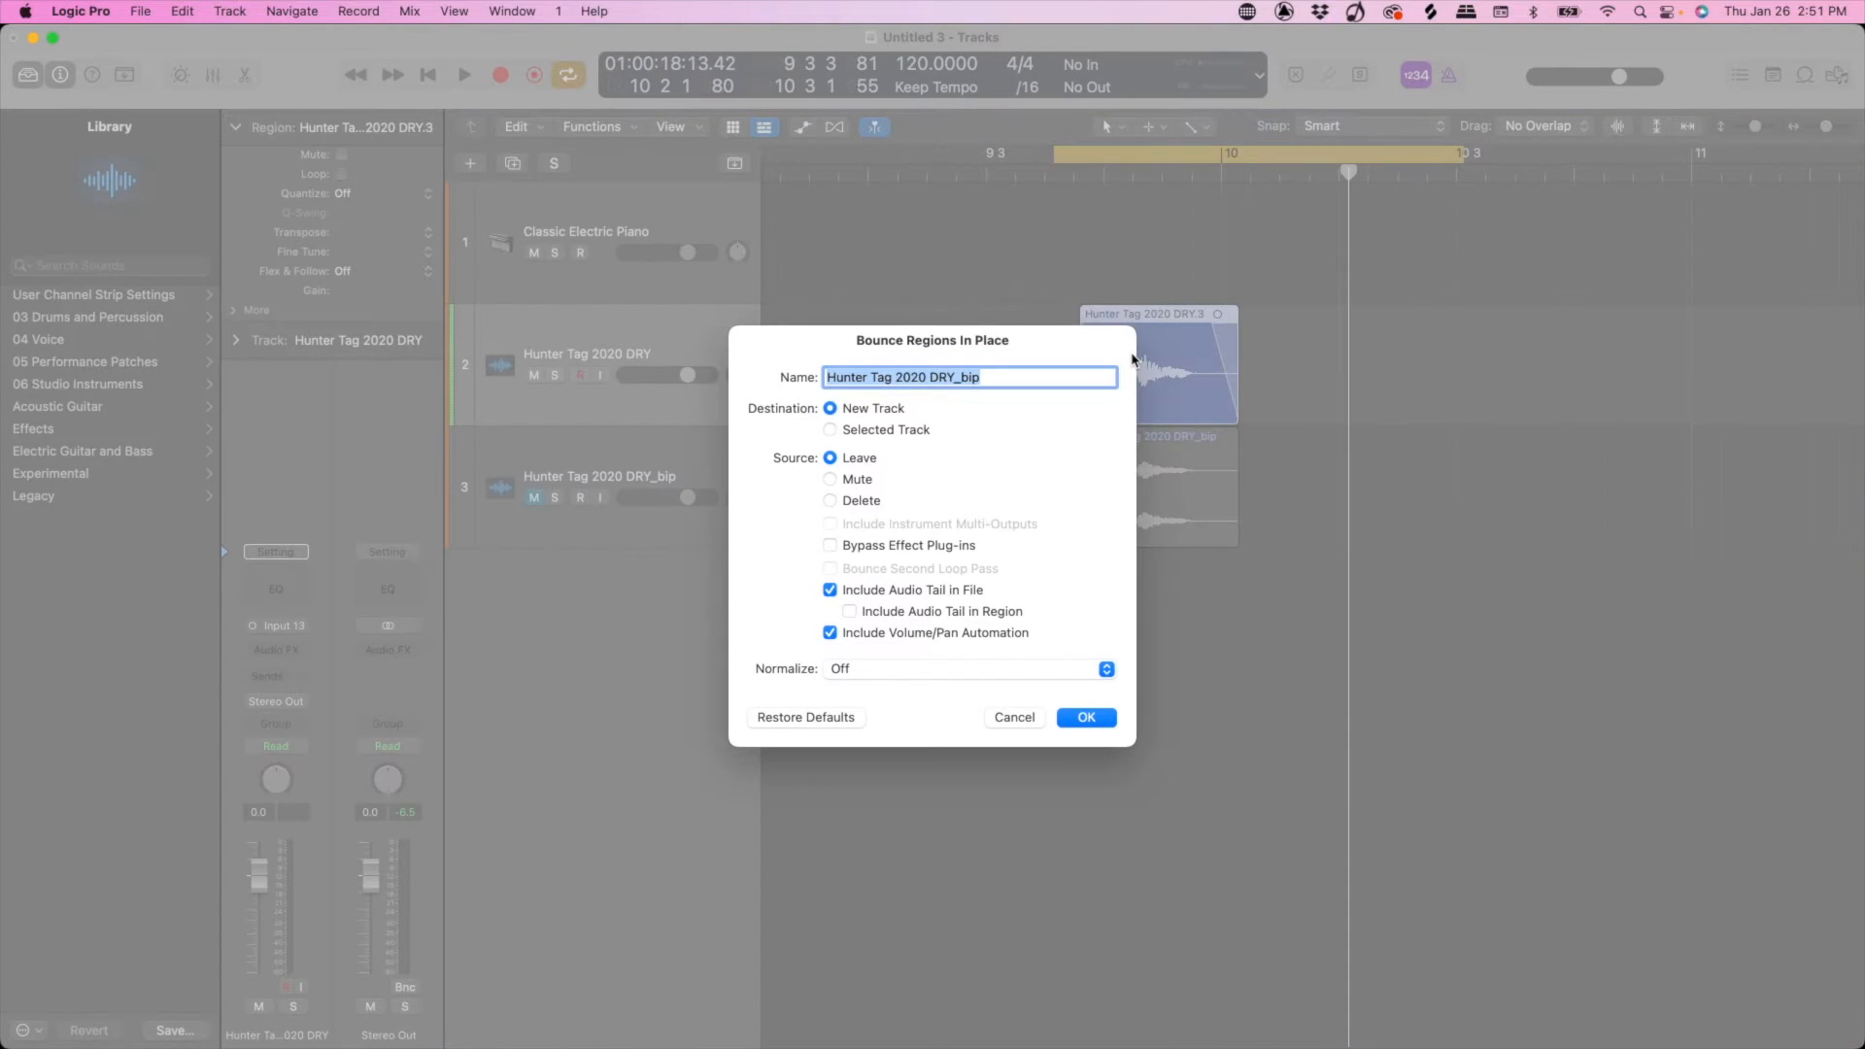
pyautogui.press('Return')
# Step: Name the newly bounced track "Reverse Reverb" and copy the Channel EQ from the other bounced track onto it
pyautogui.doubleClick(584, 480)
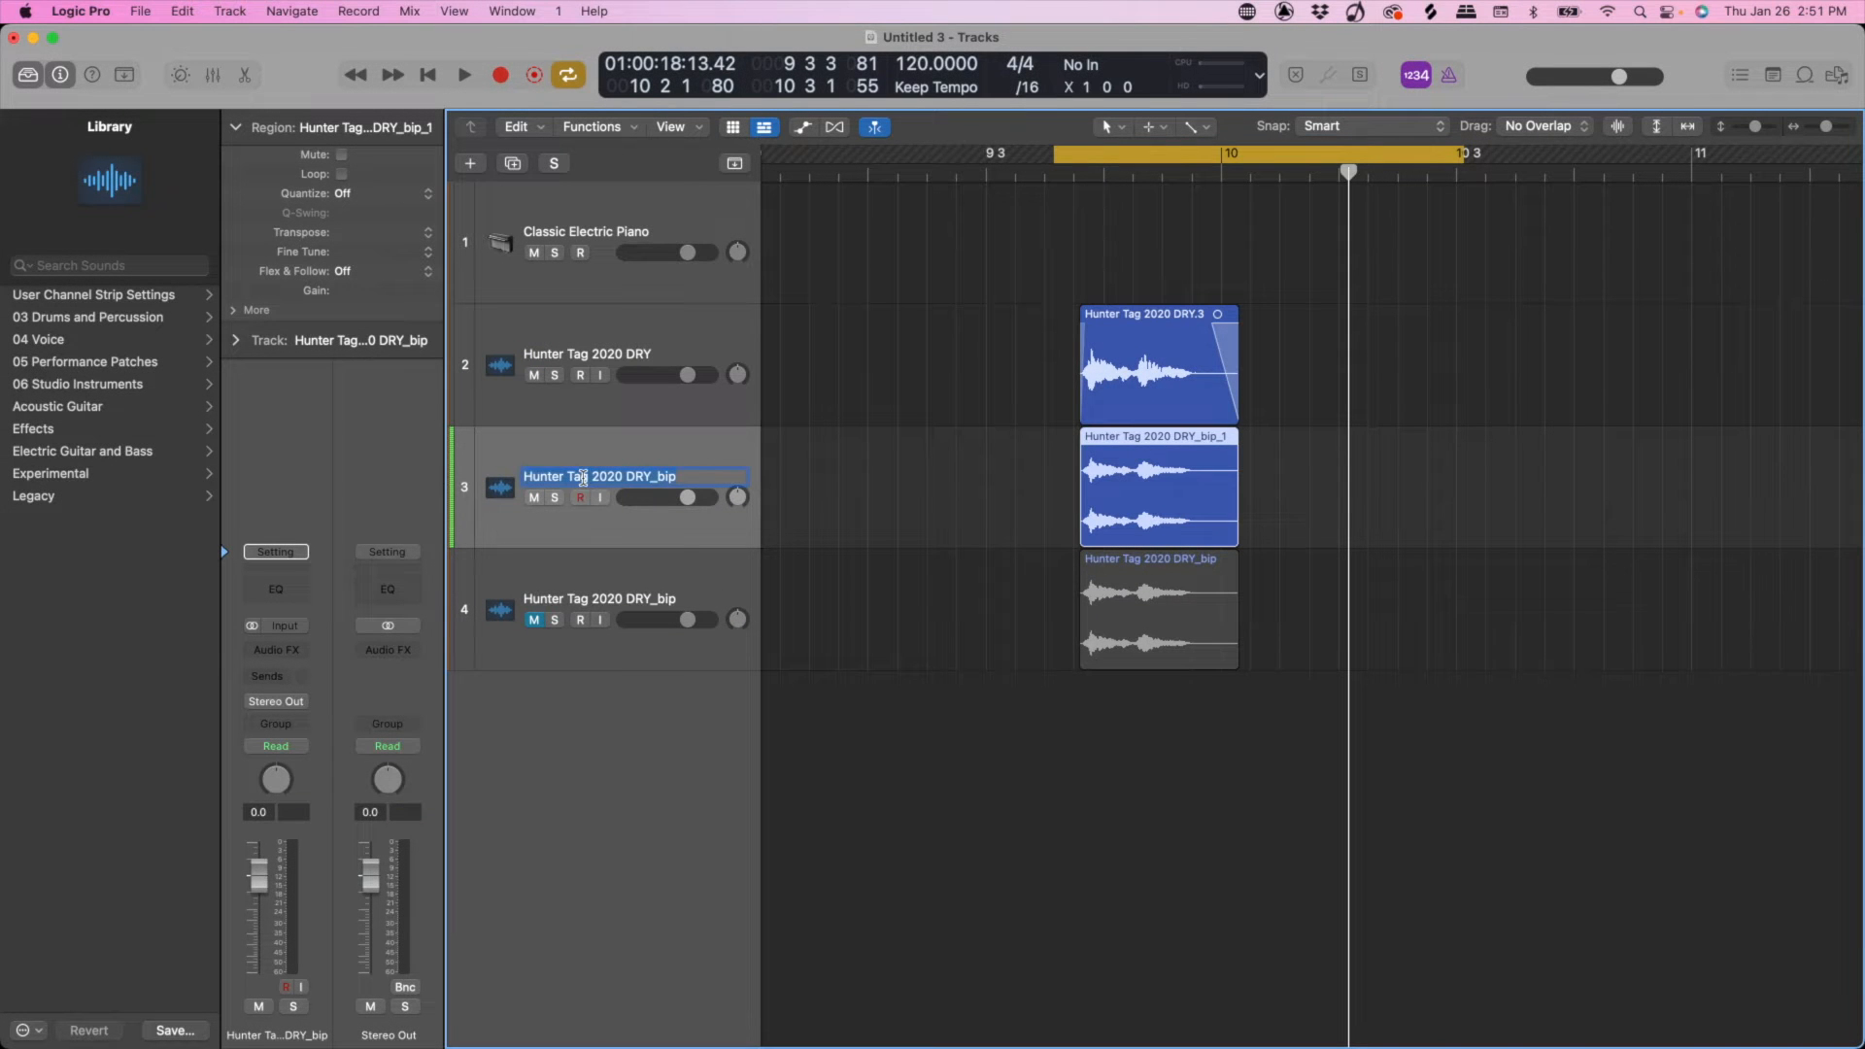
pyautogui.write('Reverse')
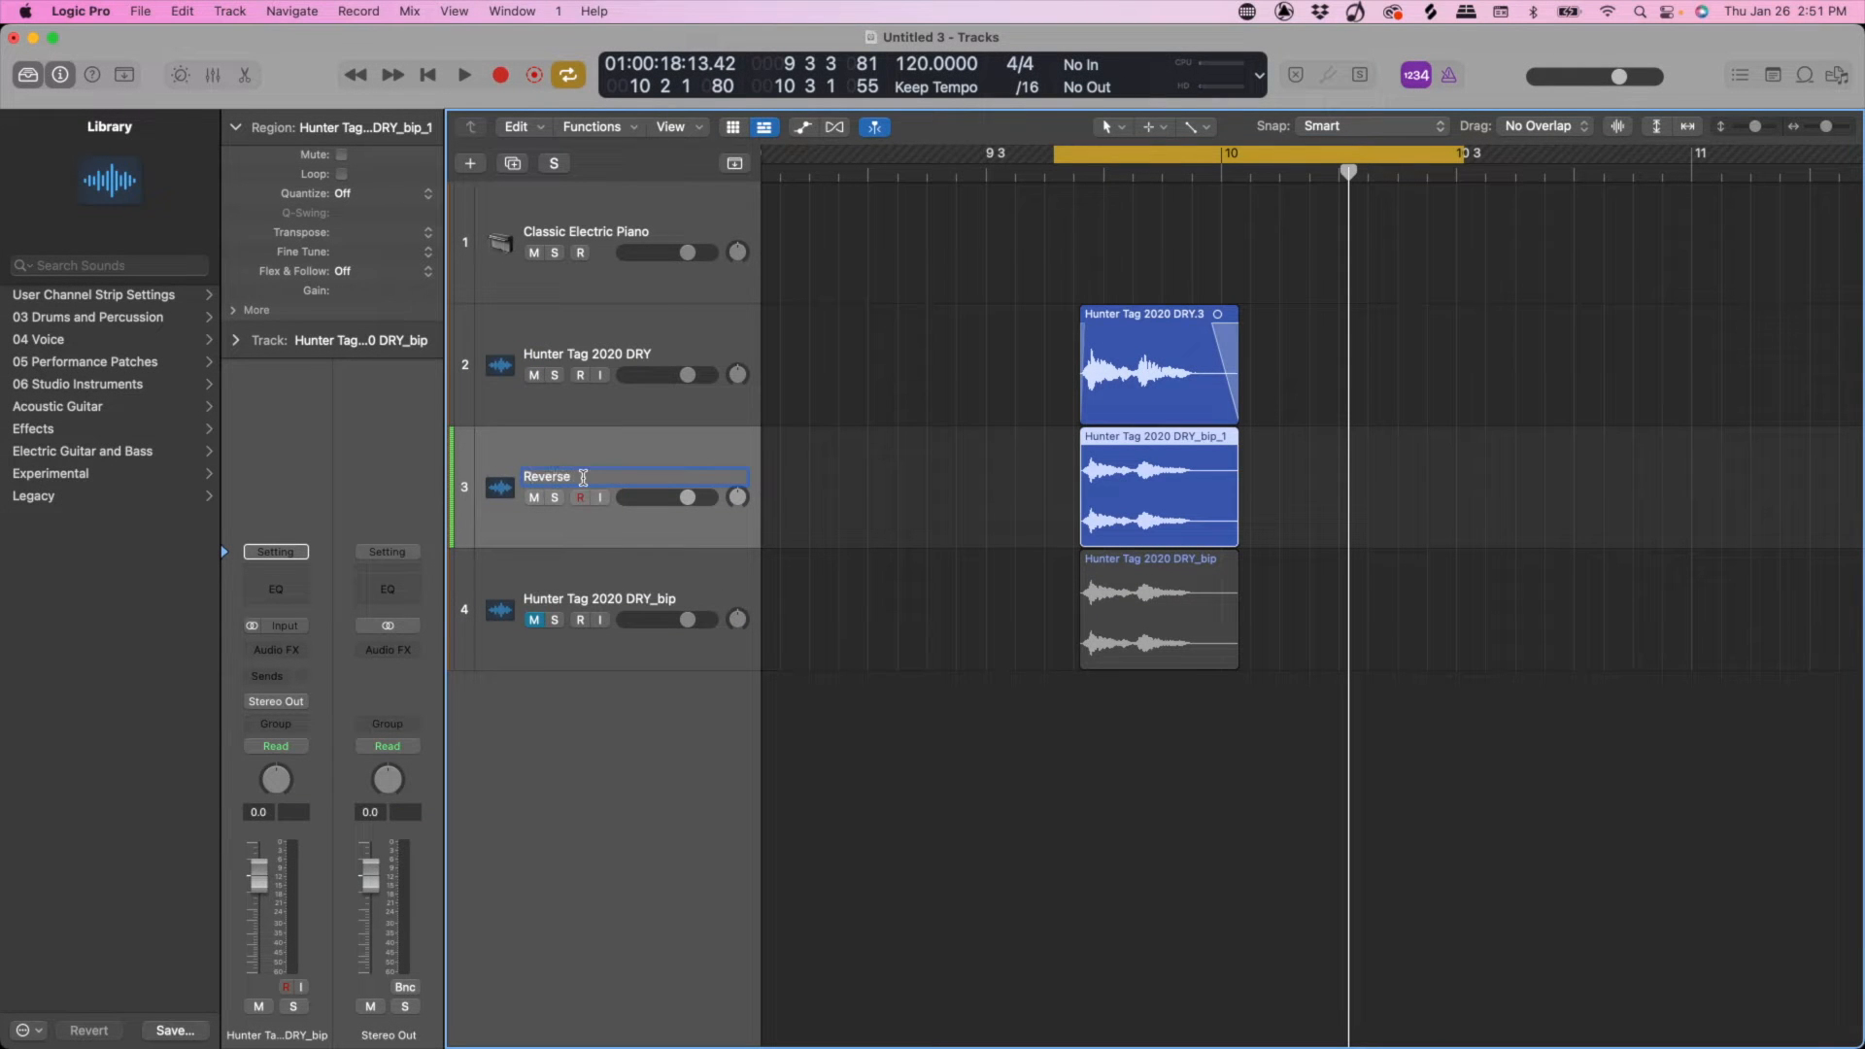
pyautogui.write(' Reve')
pyautogui.write('rb')
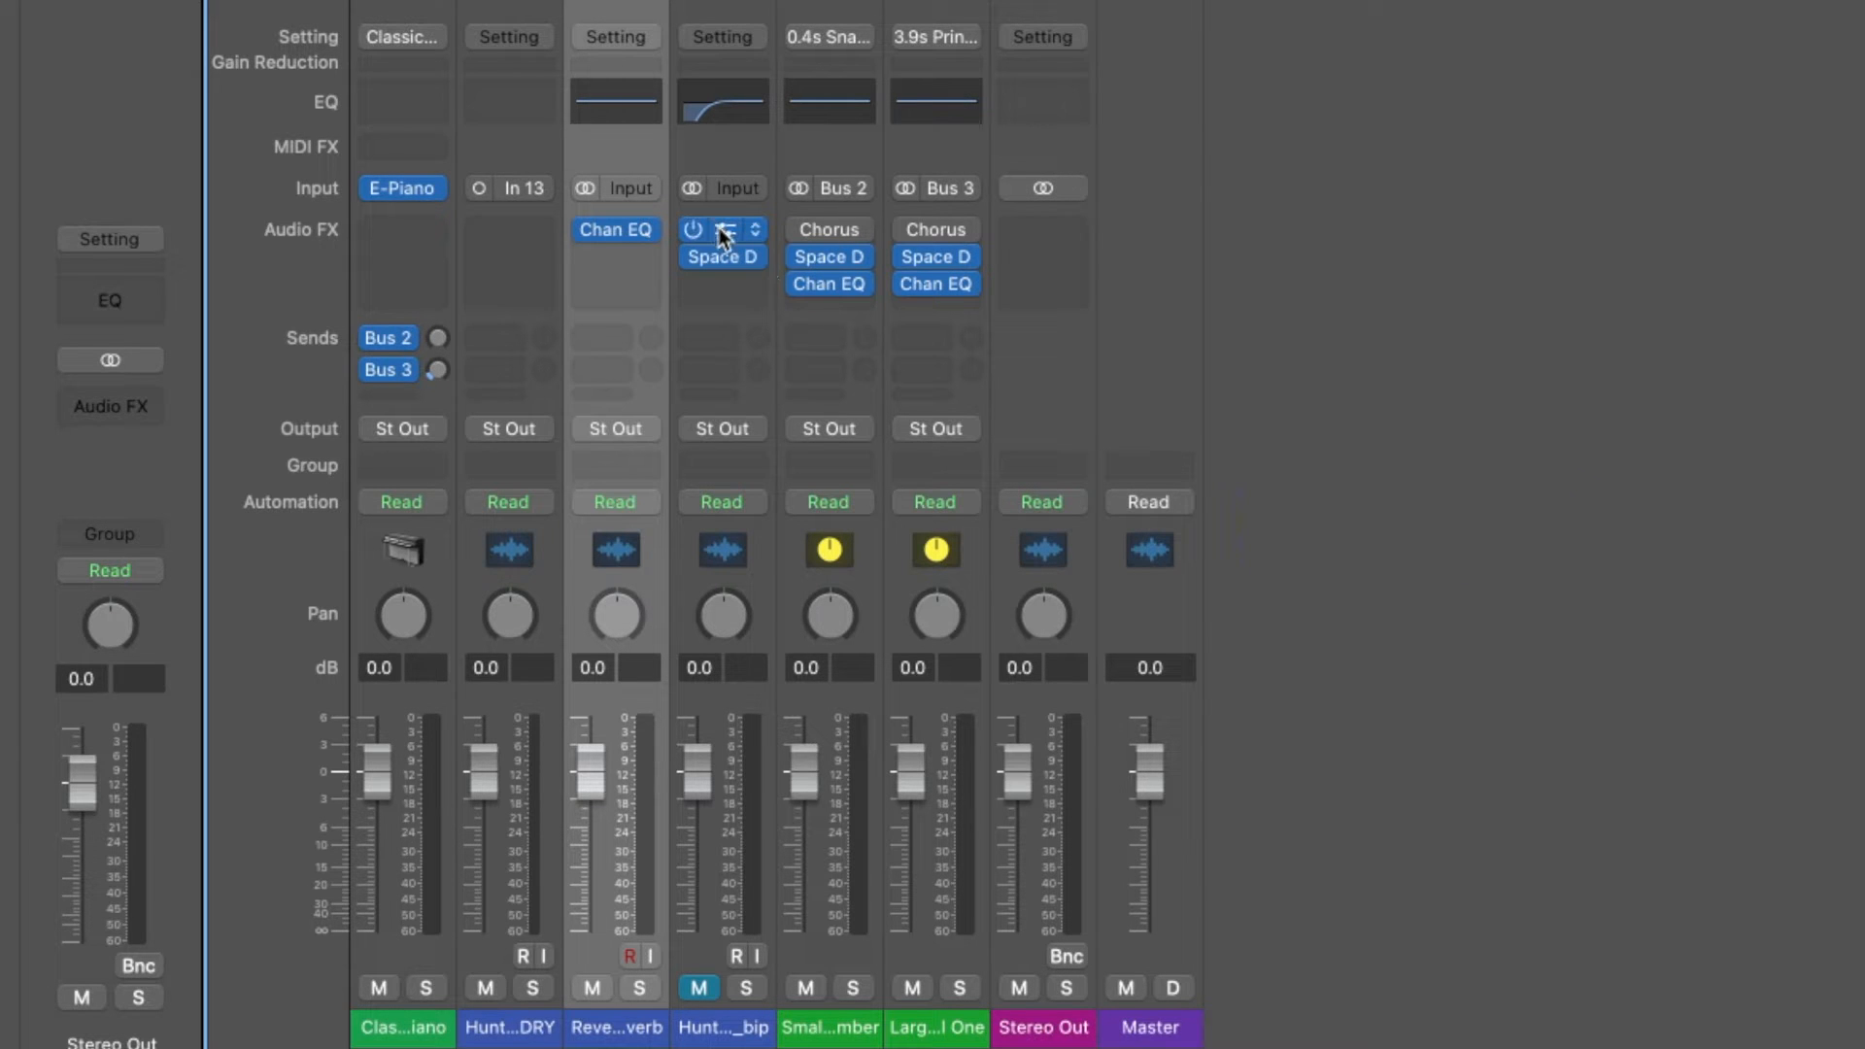
pyautogui.moveTo(720, 228); pyautogui.dragTo(627, 238)
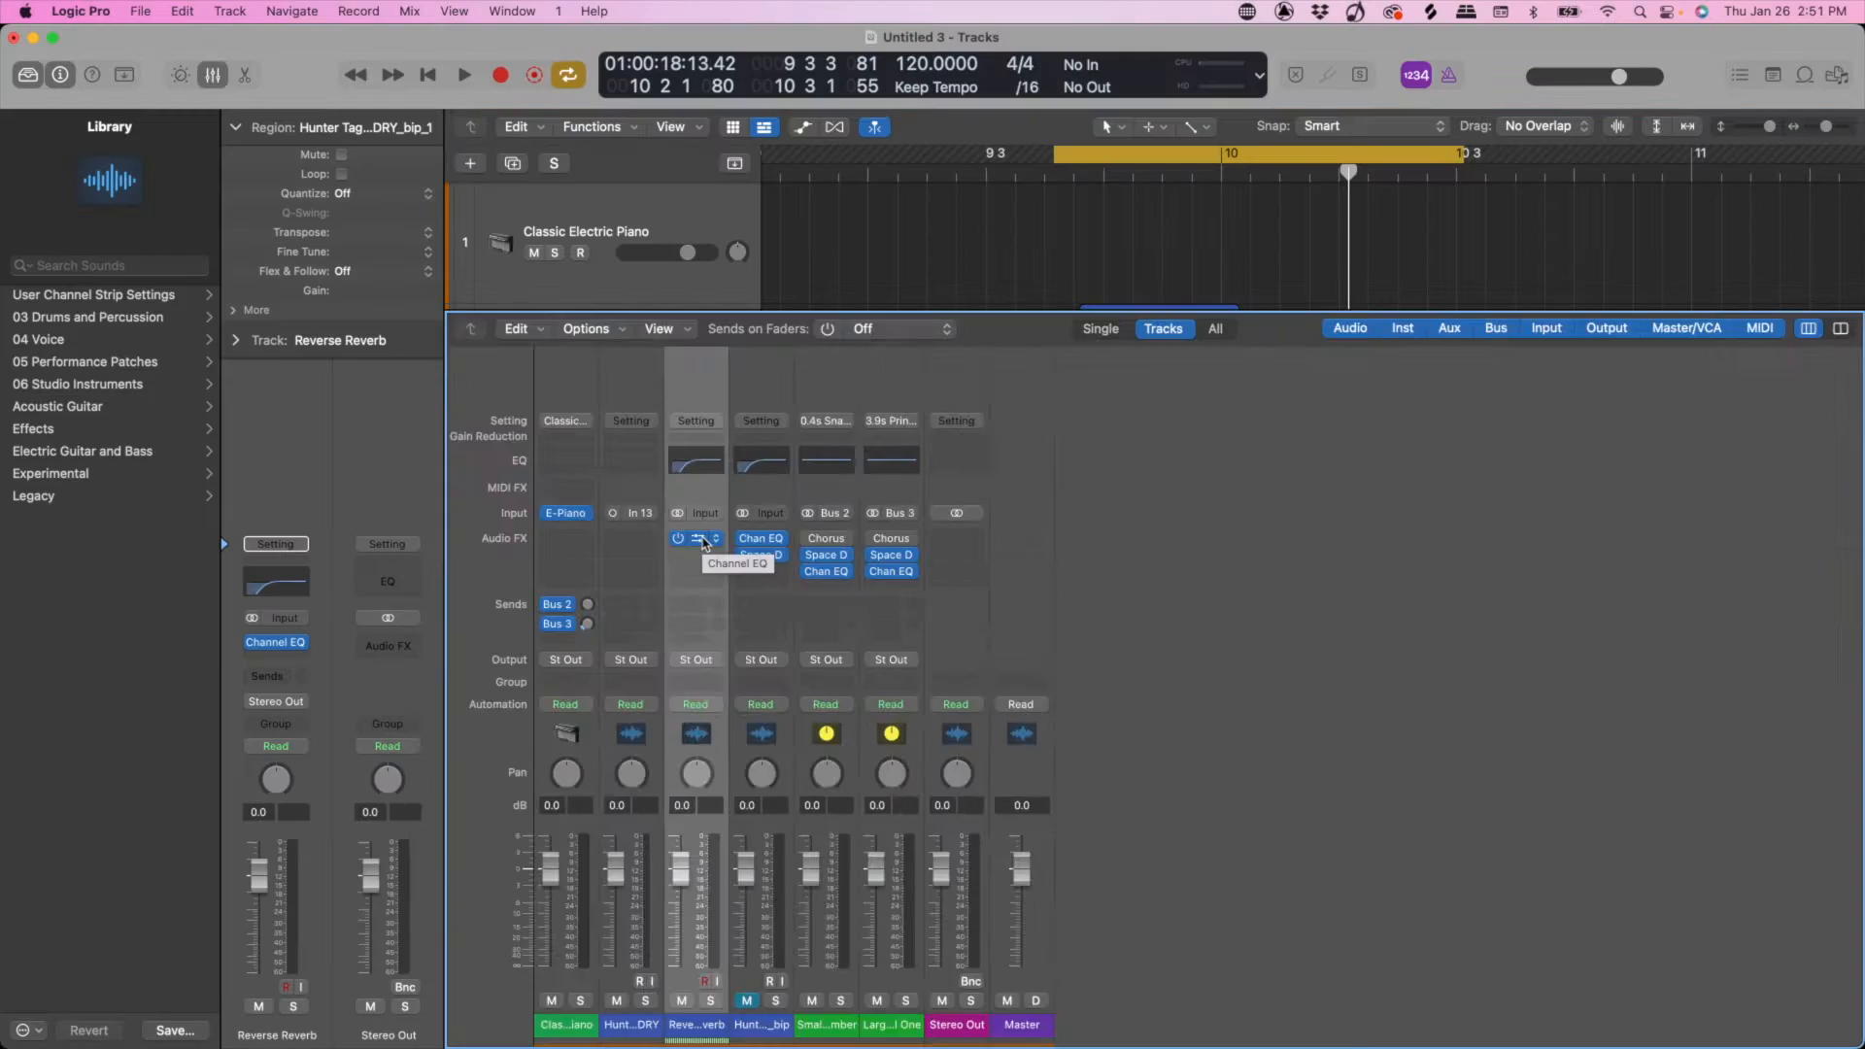
pyautogui.press('x')
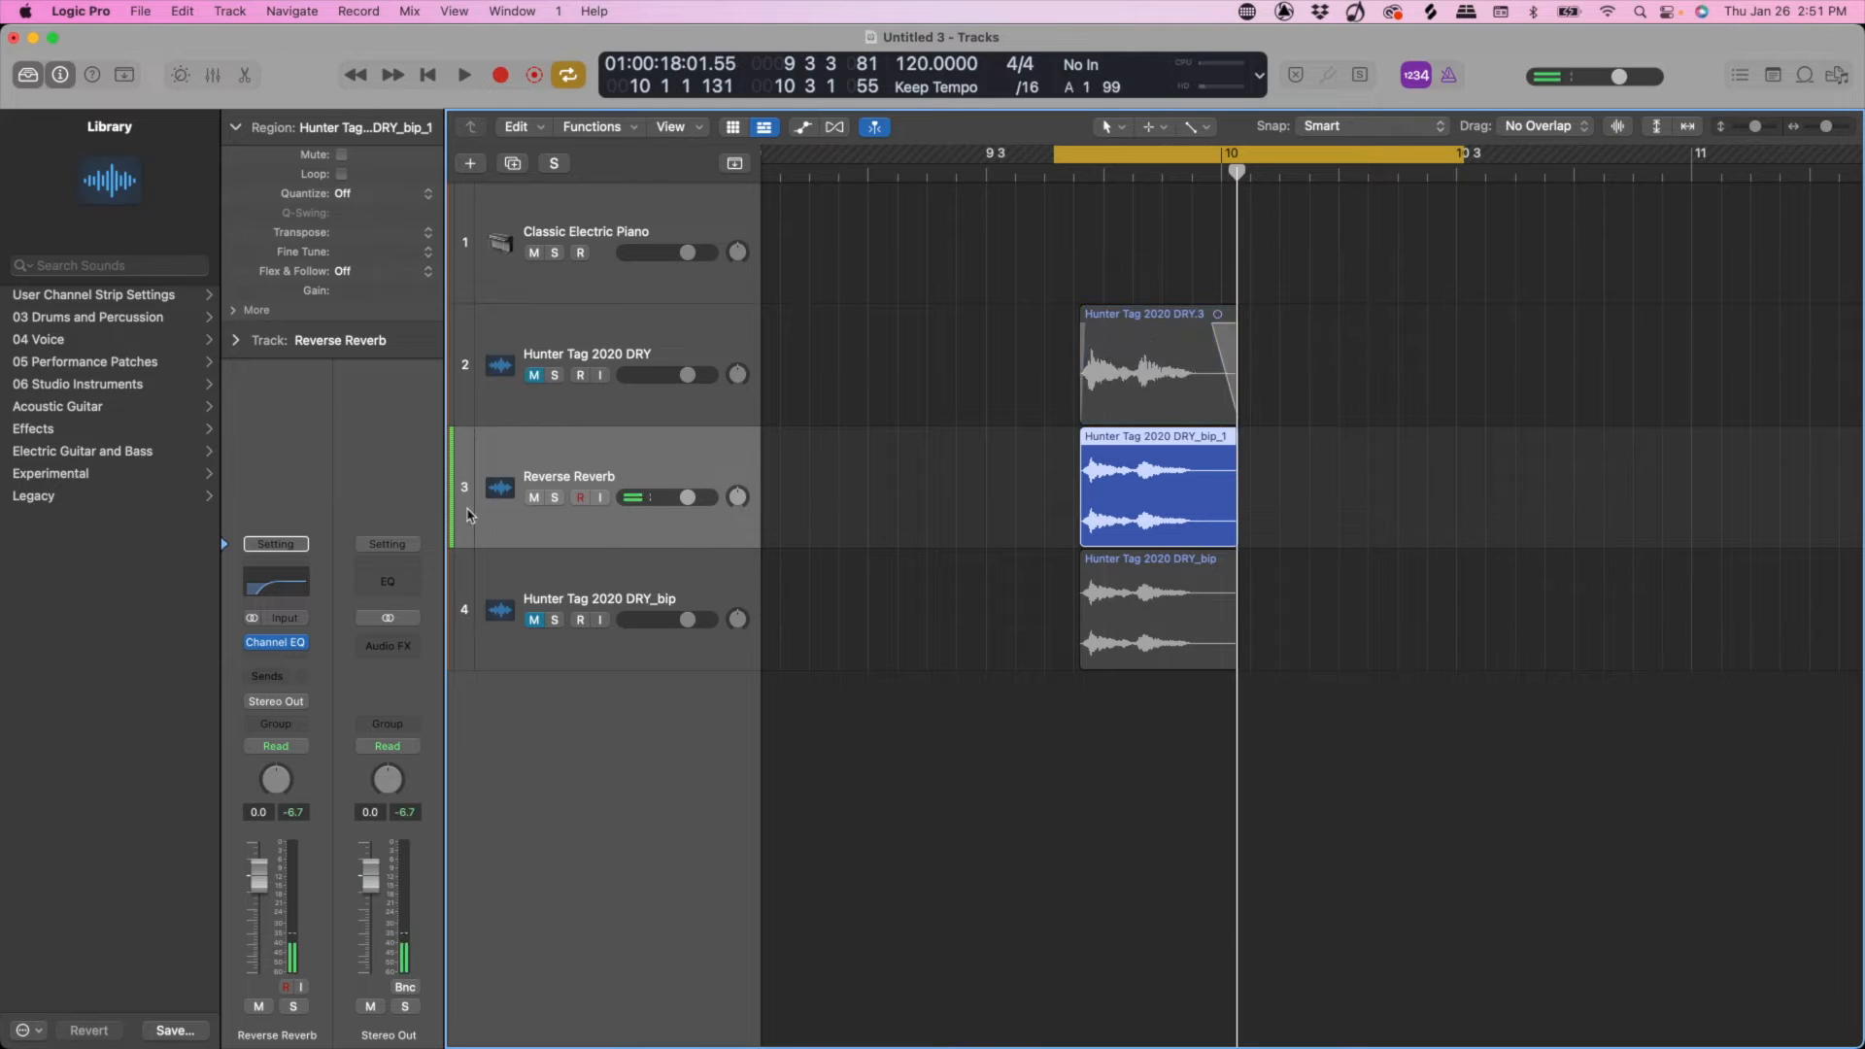
# Step: Reverse the audio file of the region on the Reverse Reverb track and listen to it
pyautogui.doubleClick(1136, 444)
pyautogui.click(493, 634)
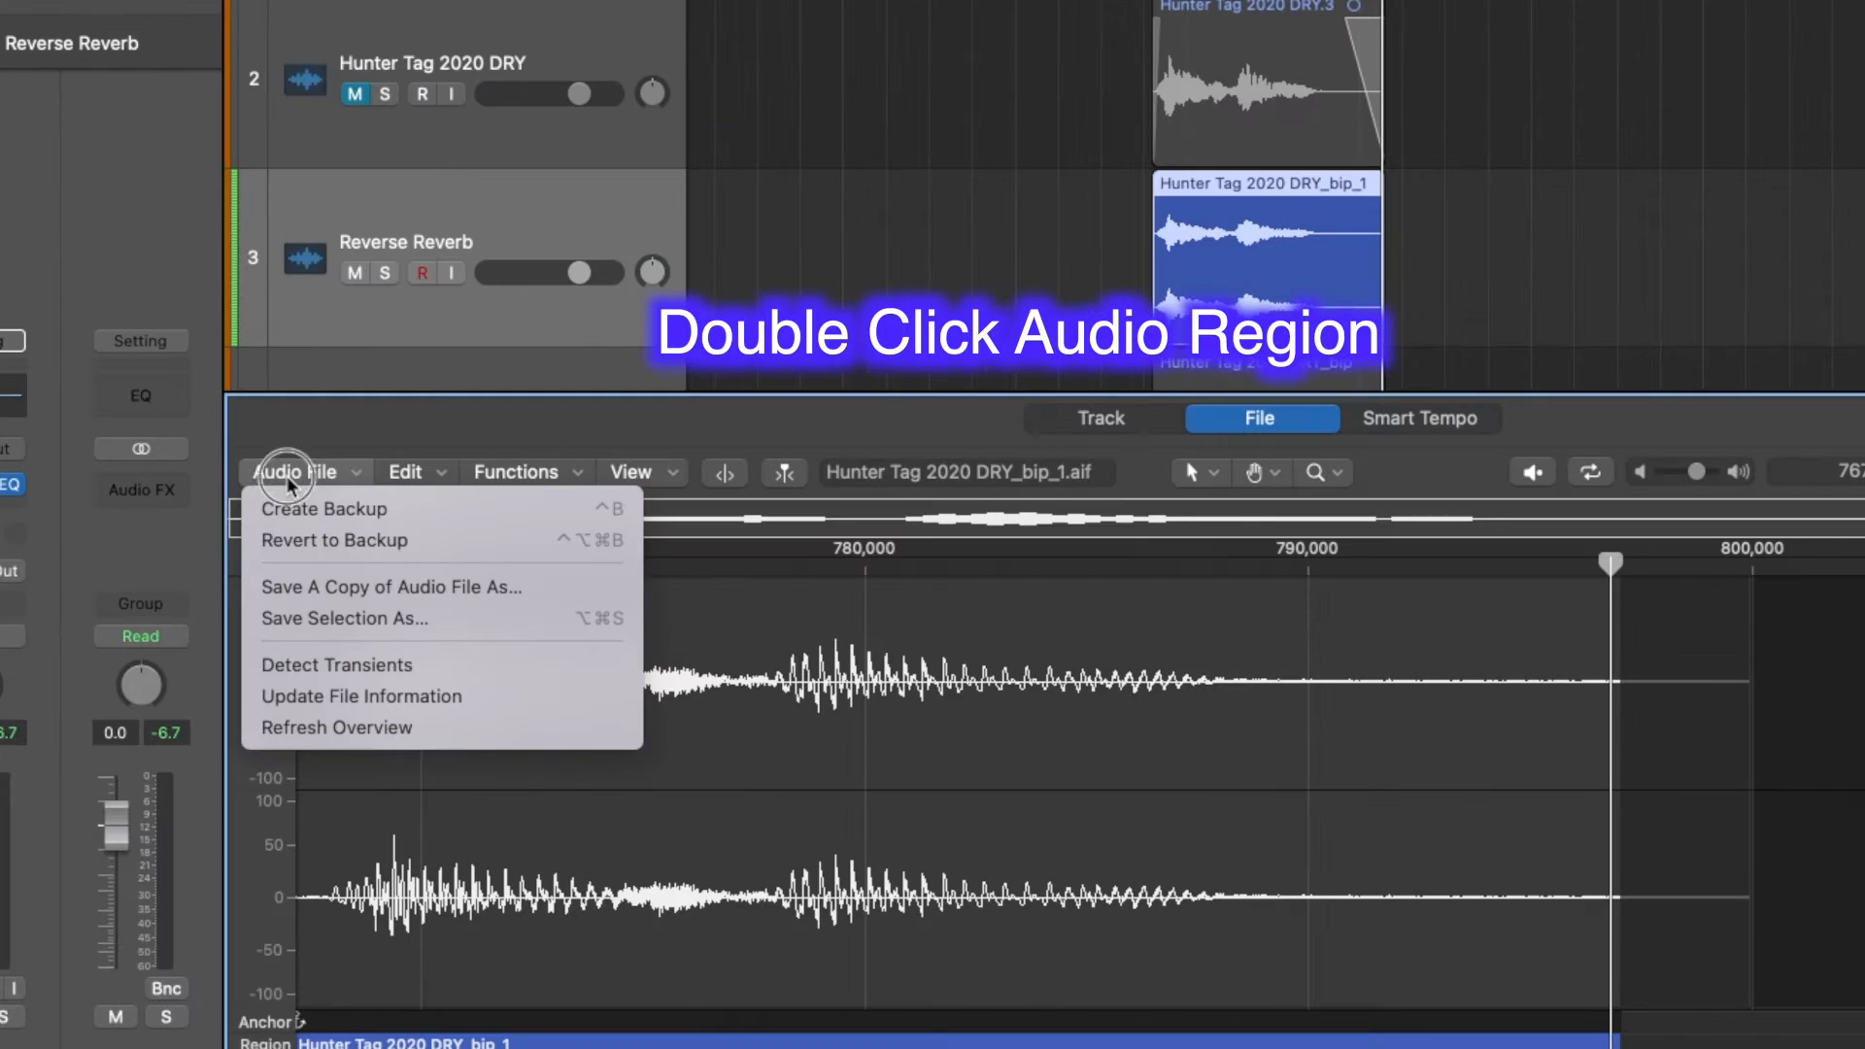
pyautogui.click(649, 635)
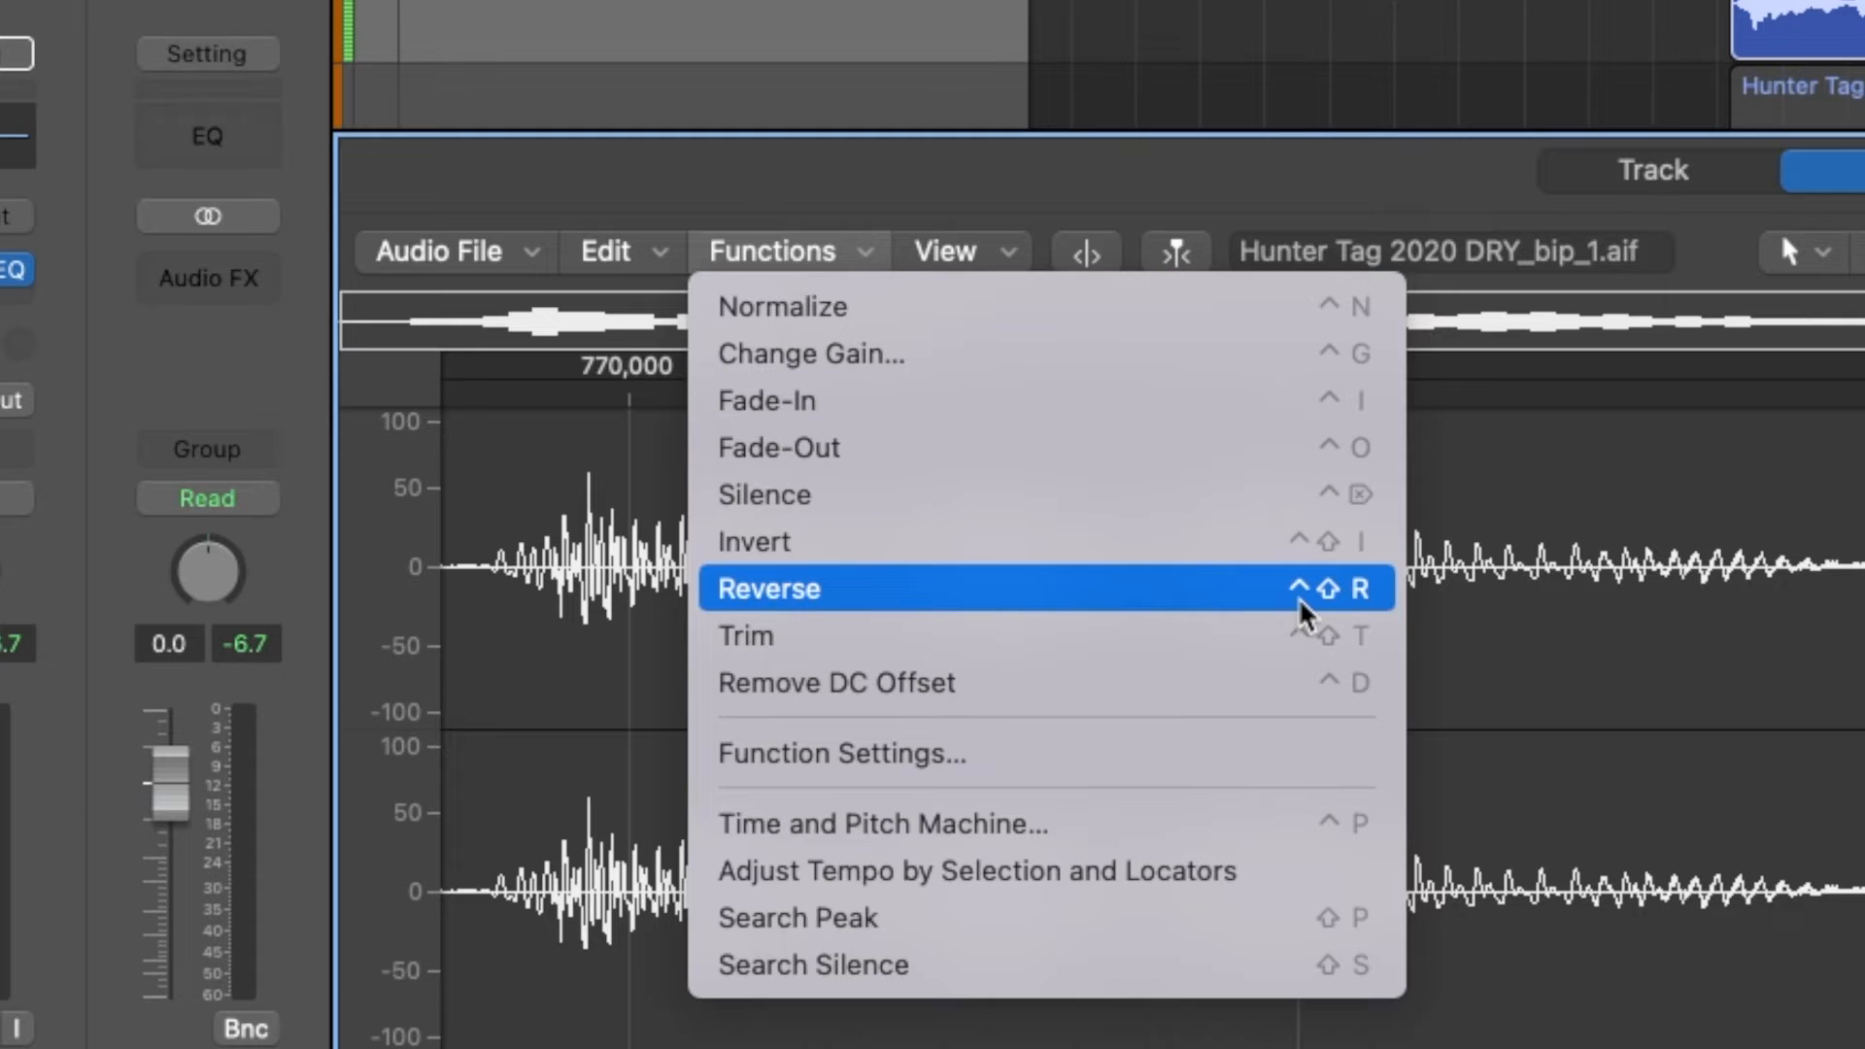
pyautogui.click(1370, 589)
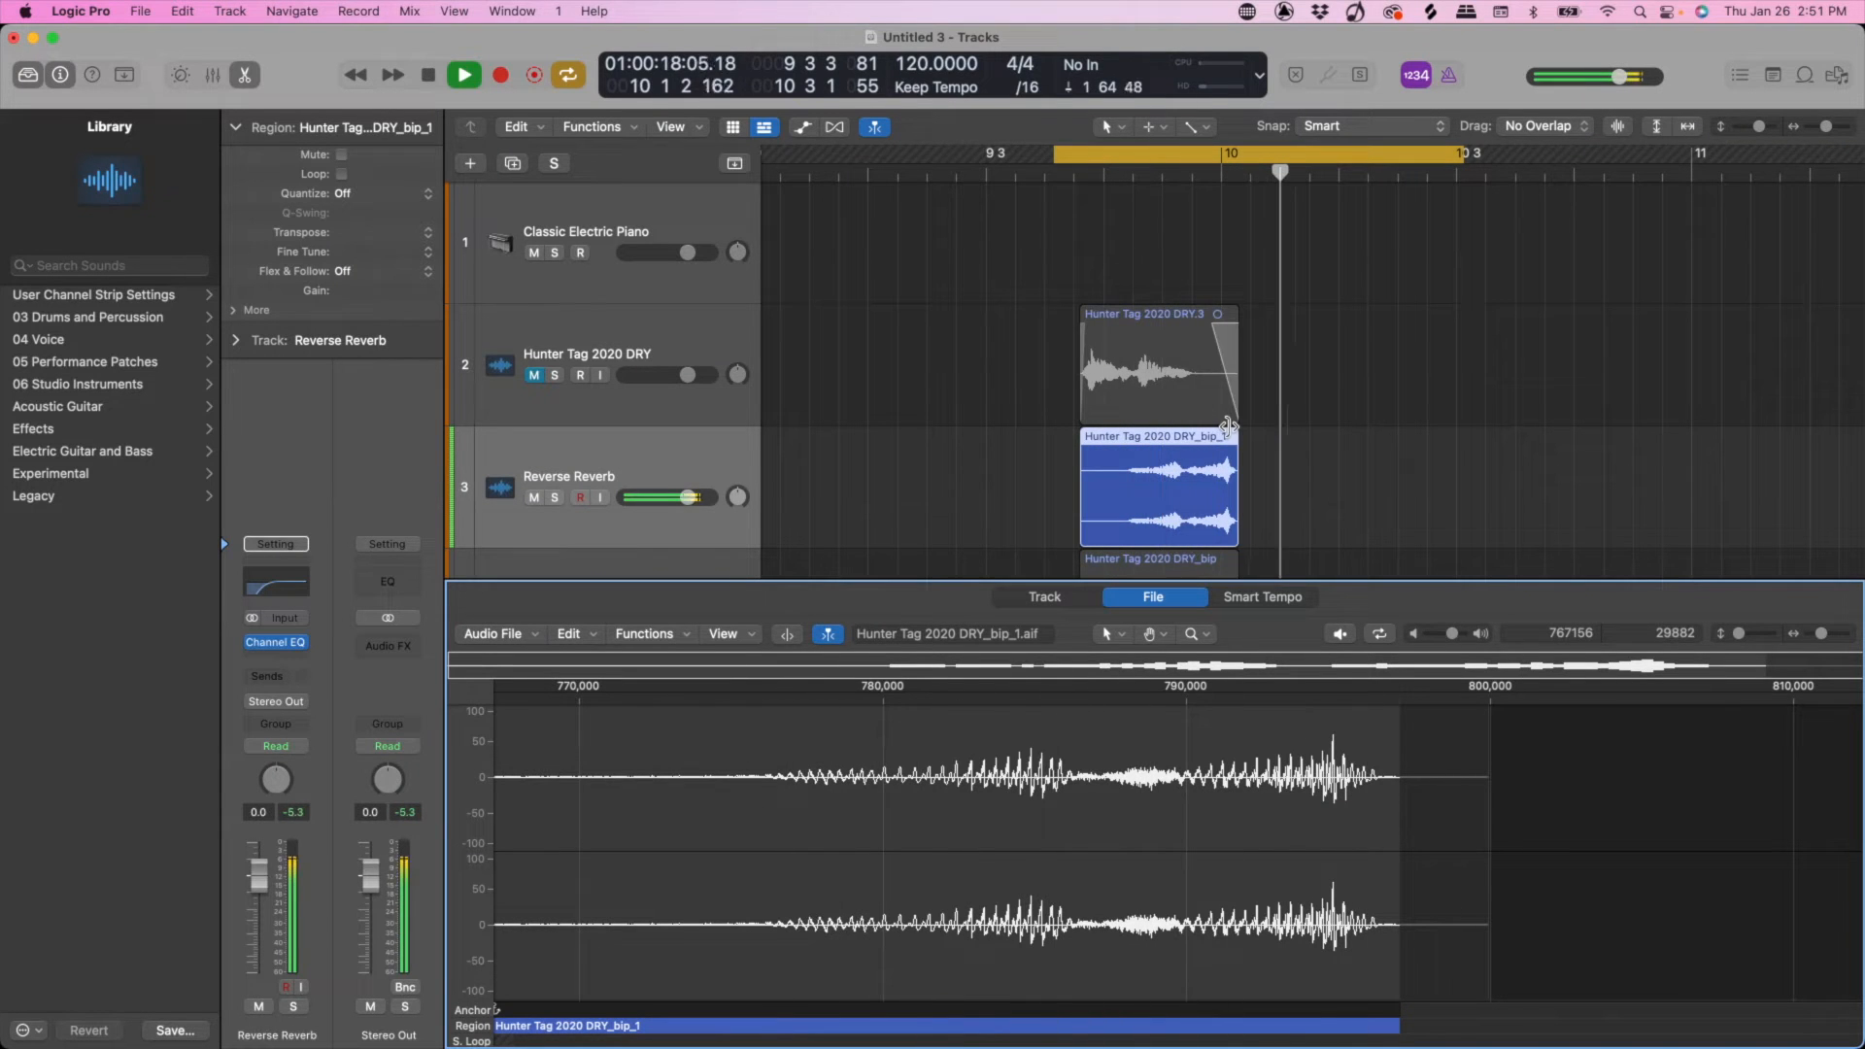
pyautogui.press('space')
# Step: Set up Selection-Based Processing for the reversed region with Space Designer as the first plug-in of set A
pyautogui.click(1165, 463)
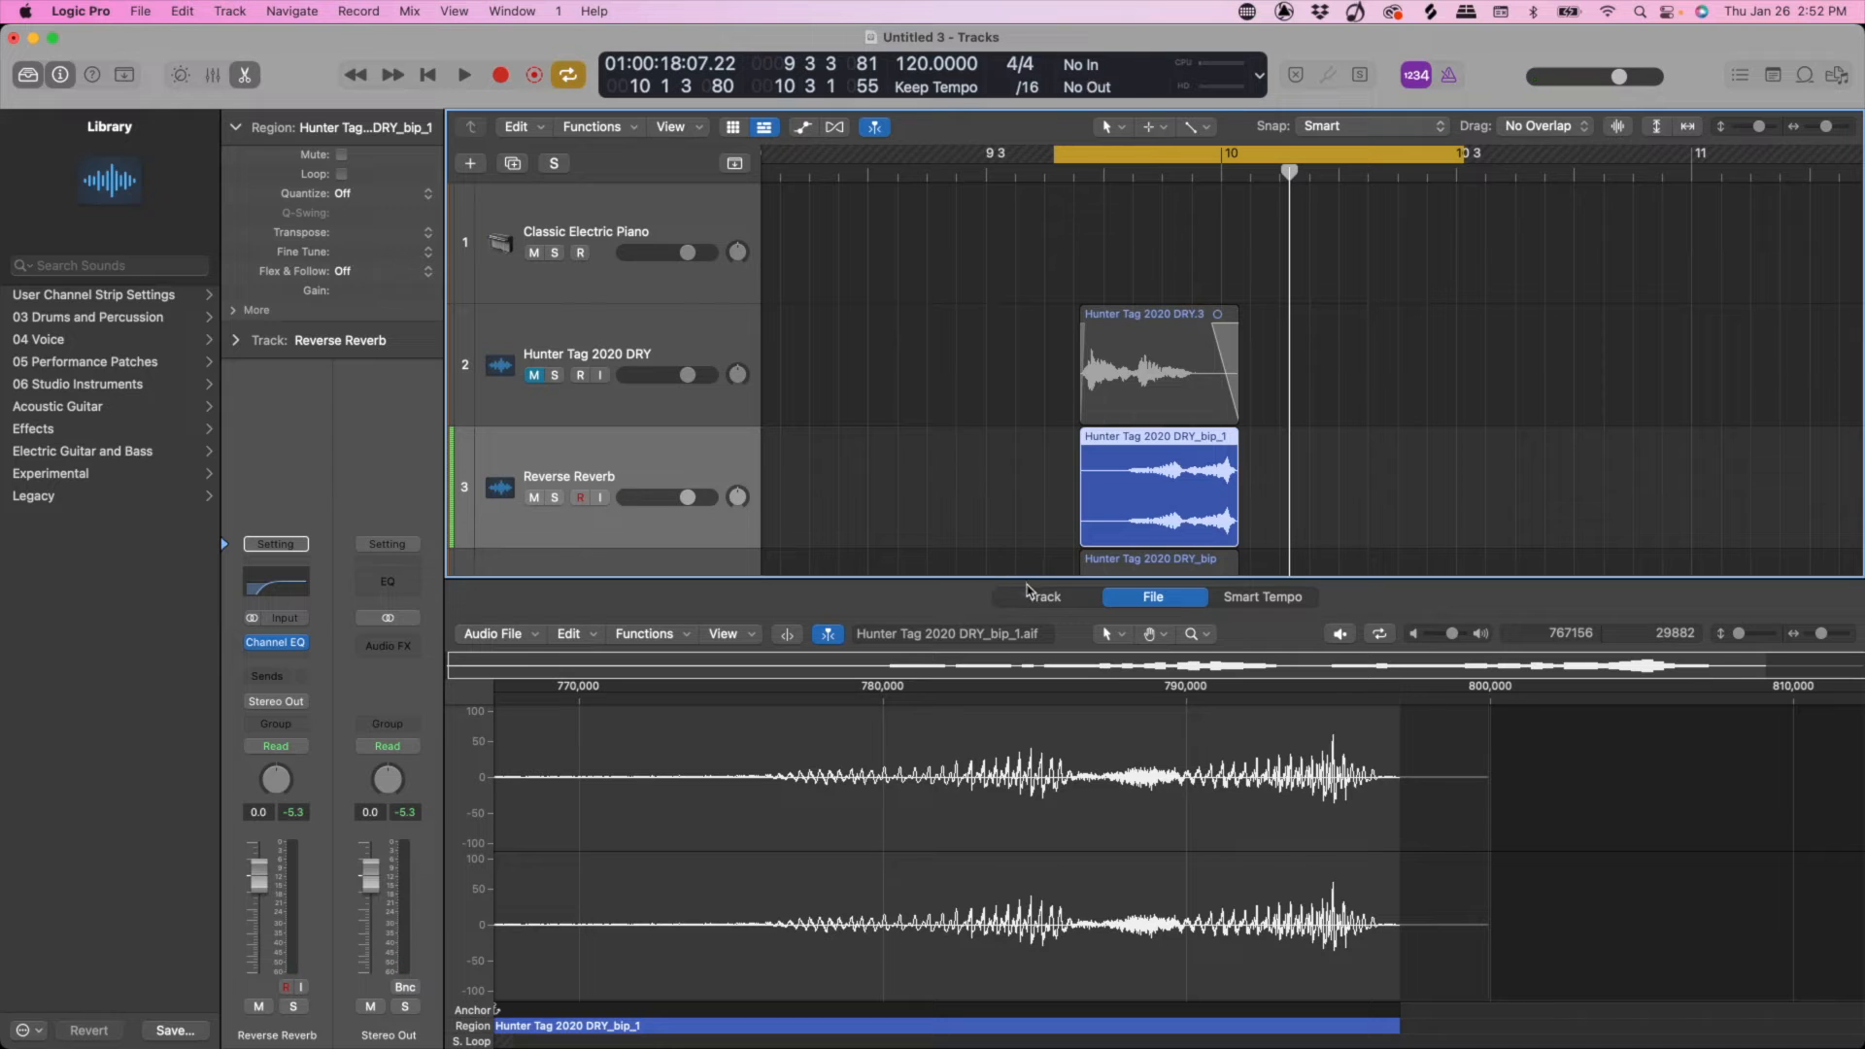
pyautogui.click(1030, 594)
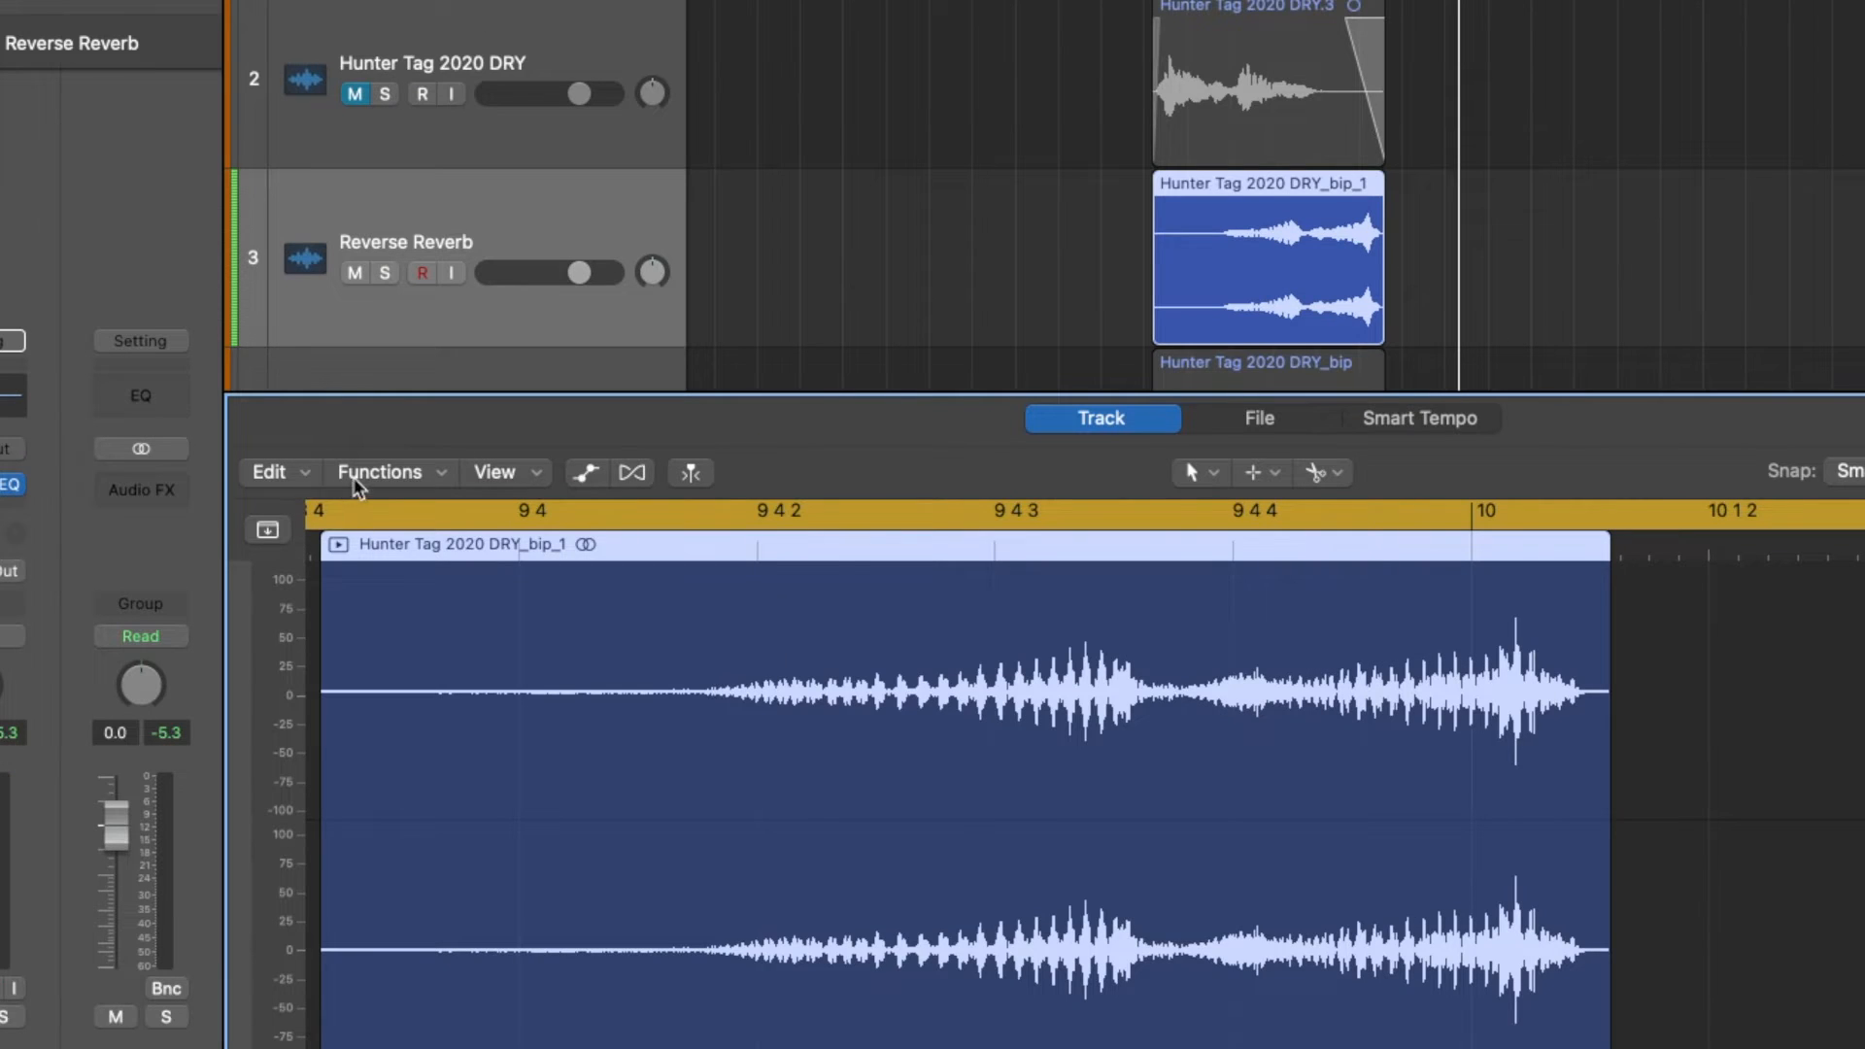
pyautogui.click(379, 472)
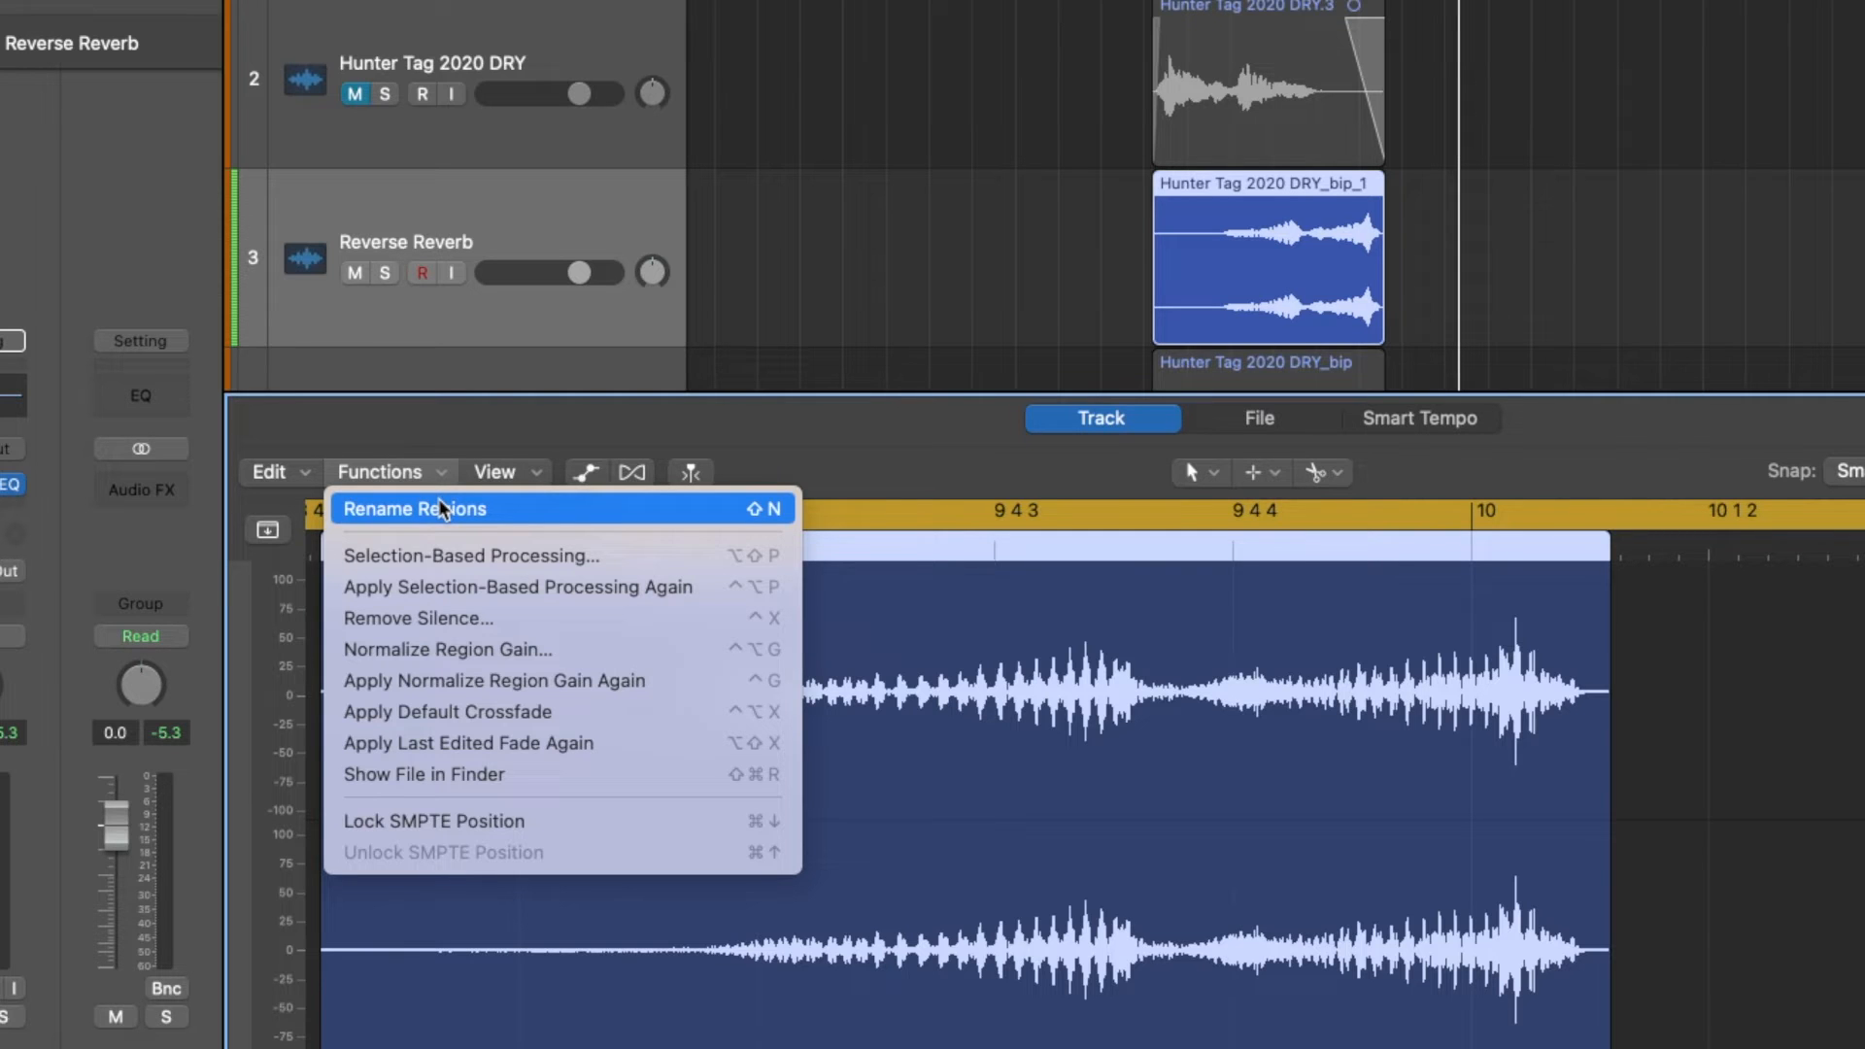
pyautogui.click(577, 556)
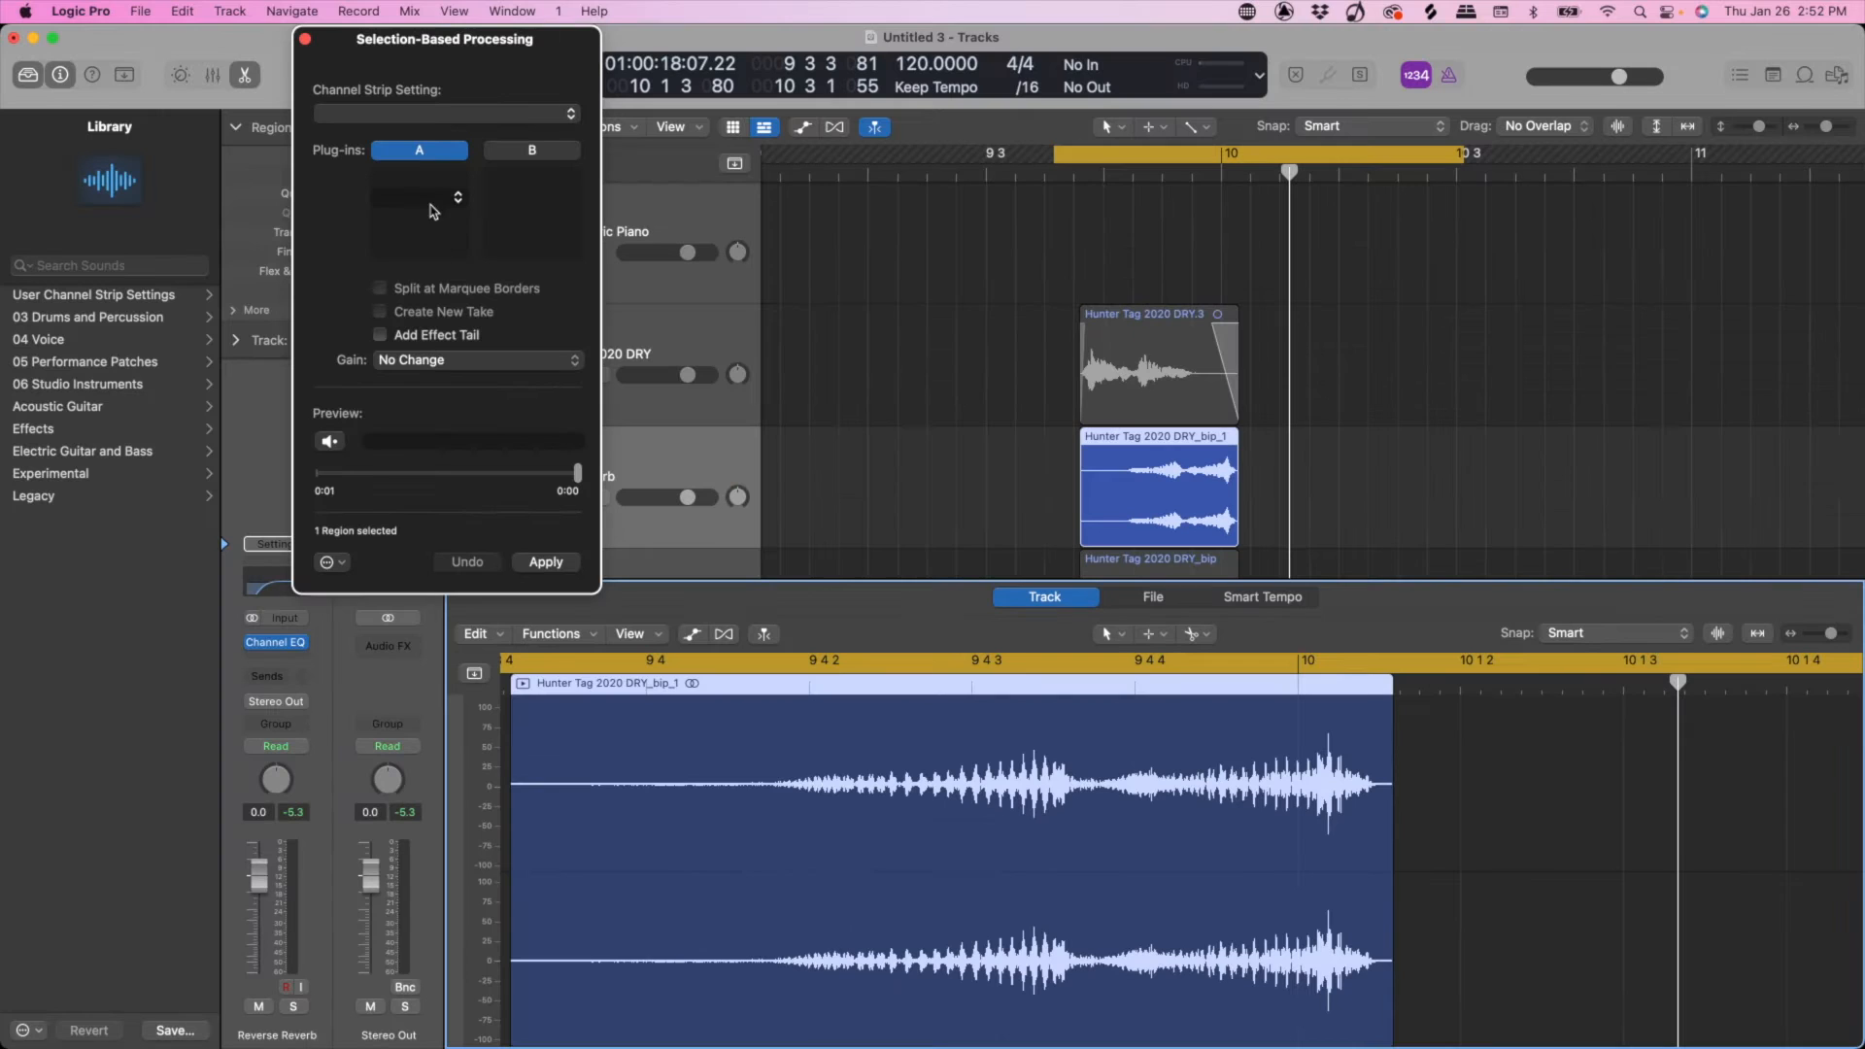
pyautogui.click(425, 186)
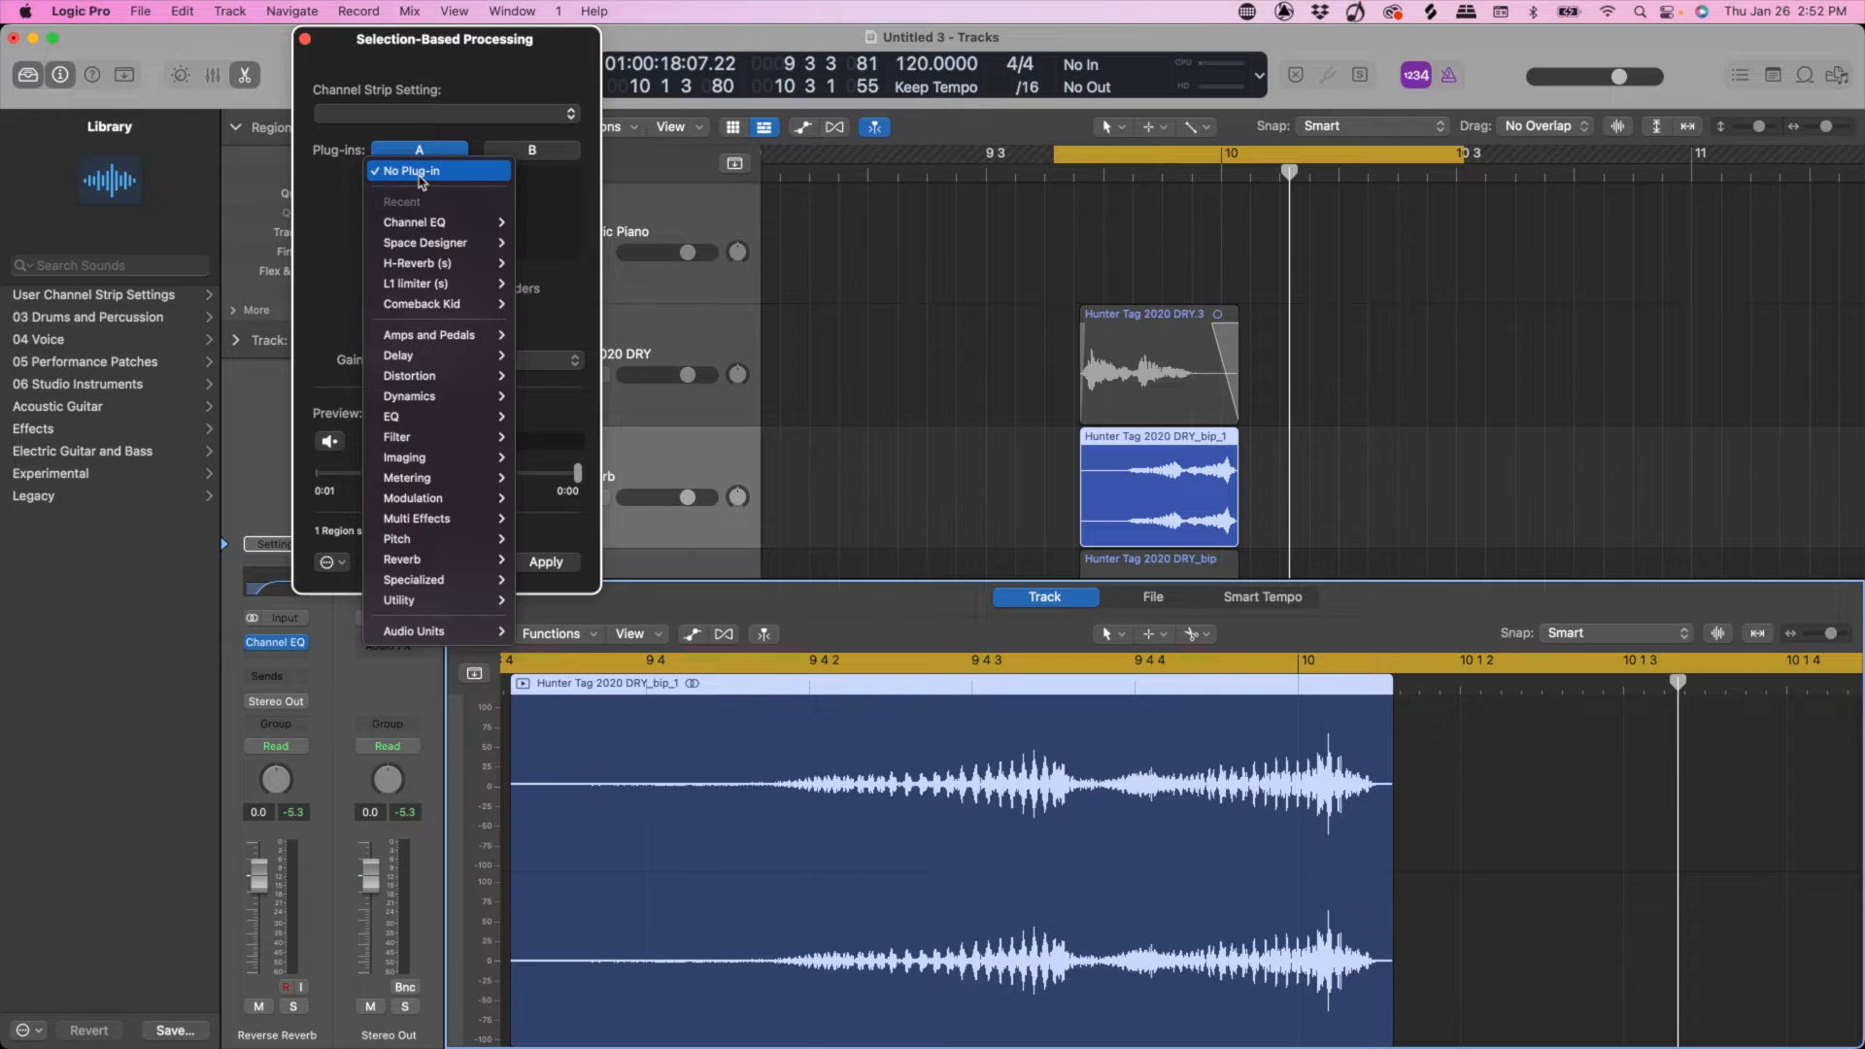
pyautogui.moveTo(463, 249)
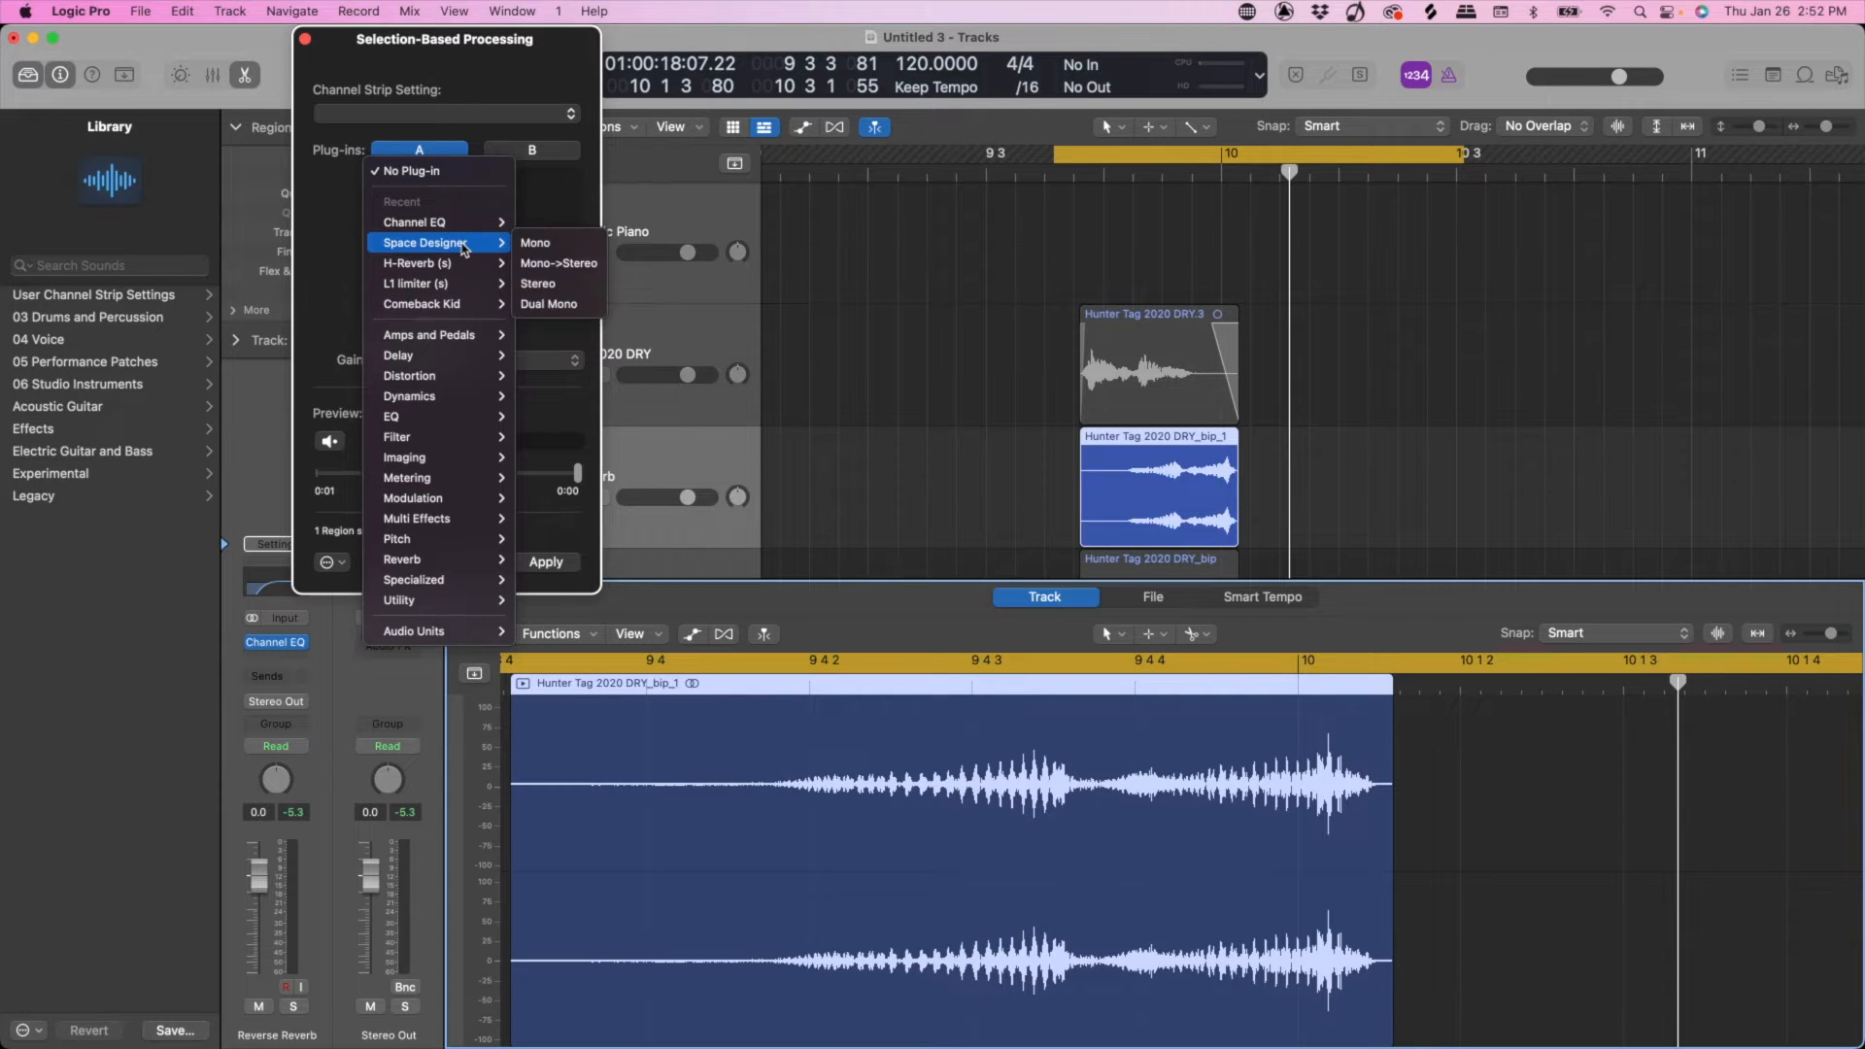
pyautogui.click(575, 262)
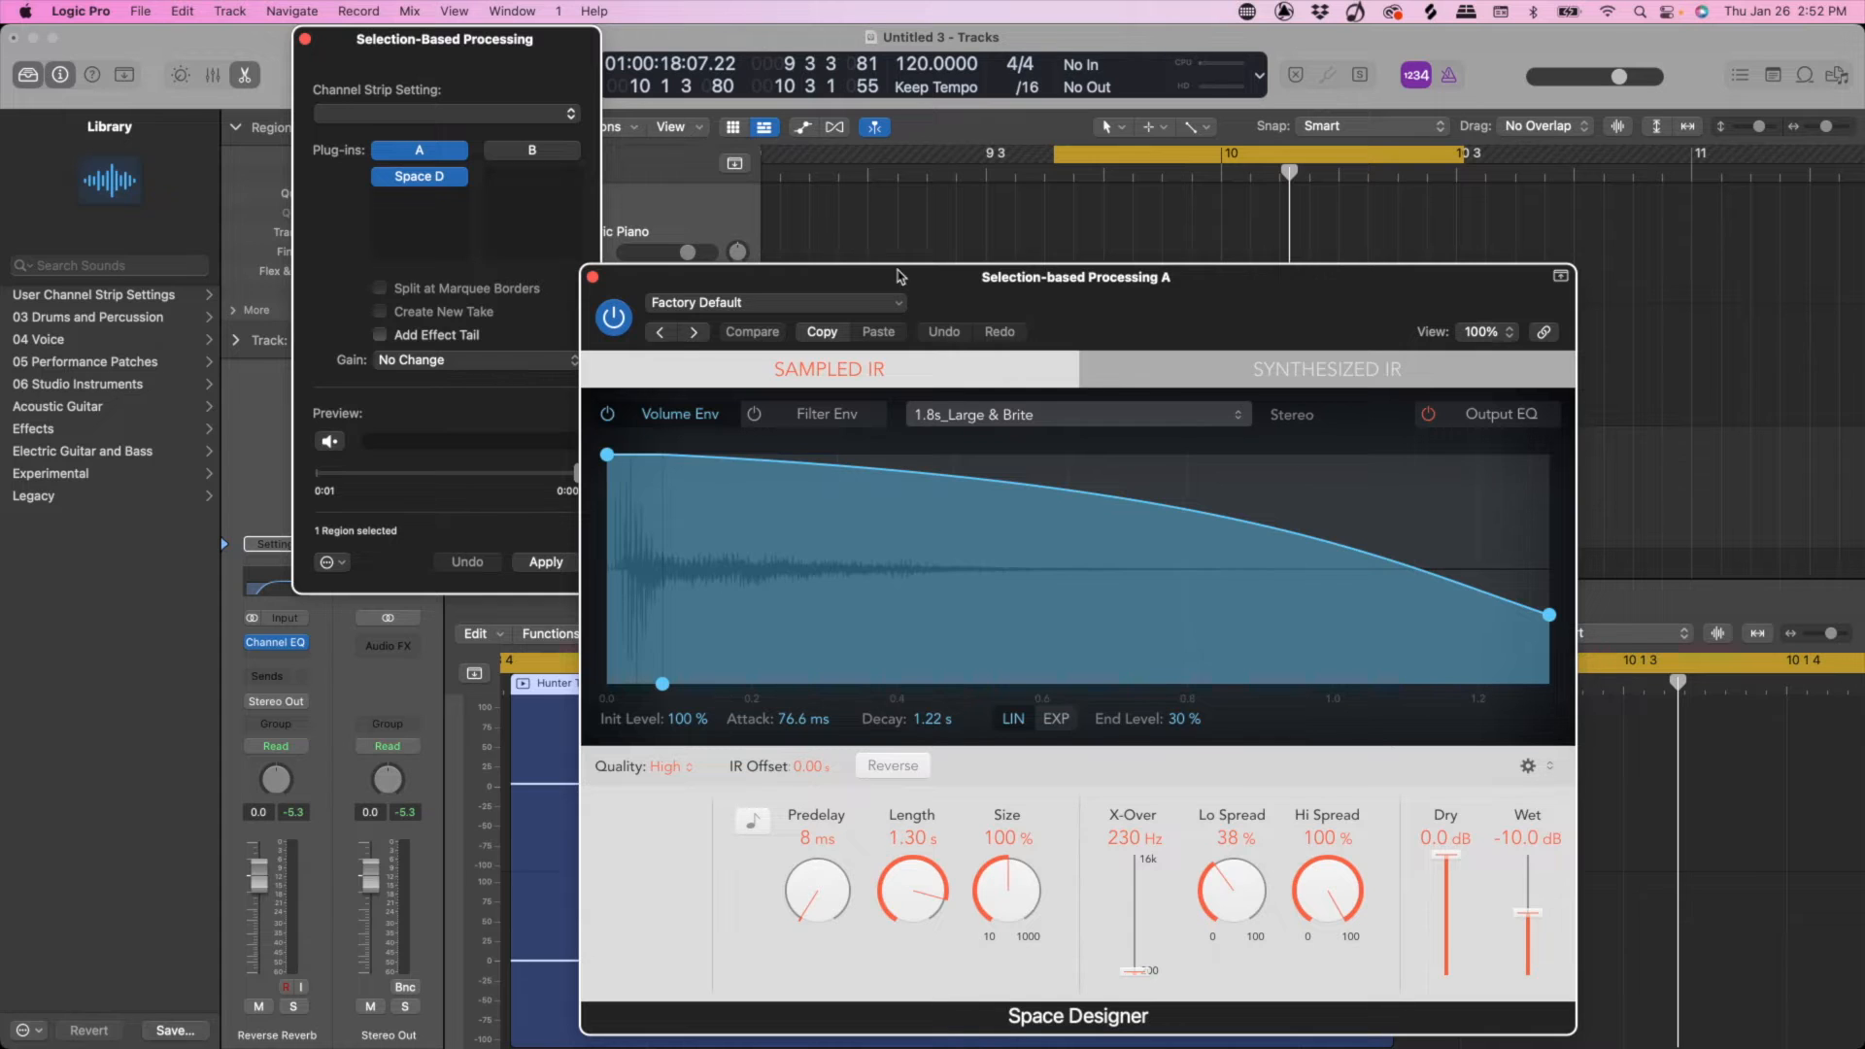
# Step: Raise Space Designer's Wet level to -5.8 dB, enable Add Effect Tail and preview the processing
pyautogui.moveTo(989, 280); pyautogui.dragTo(993, 172)
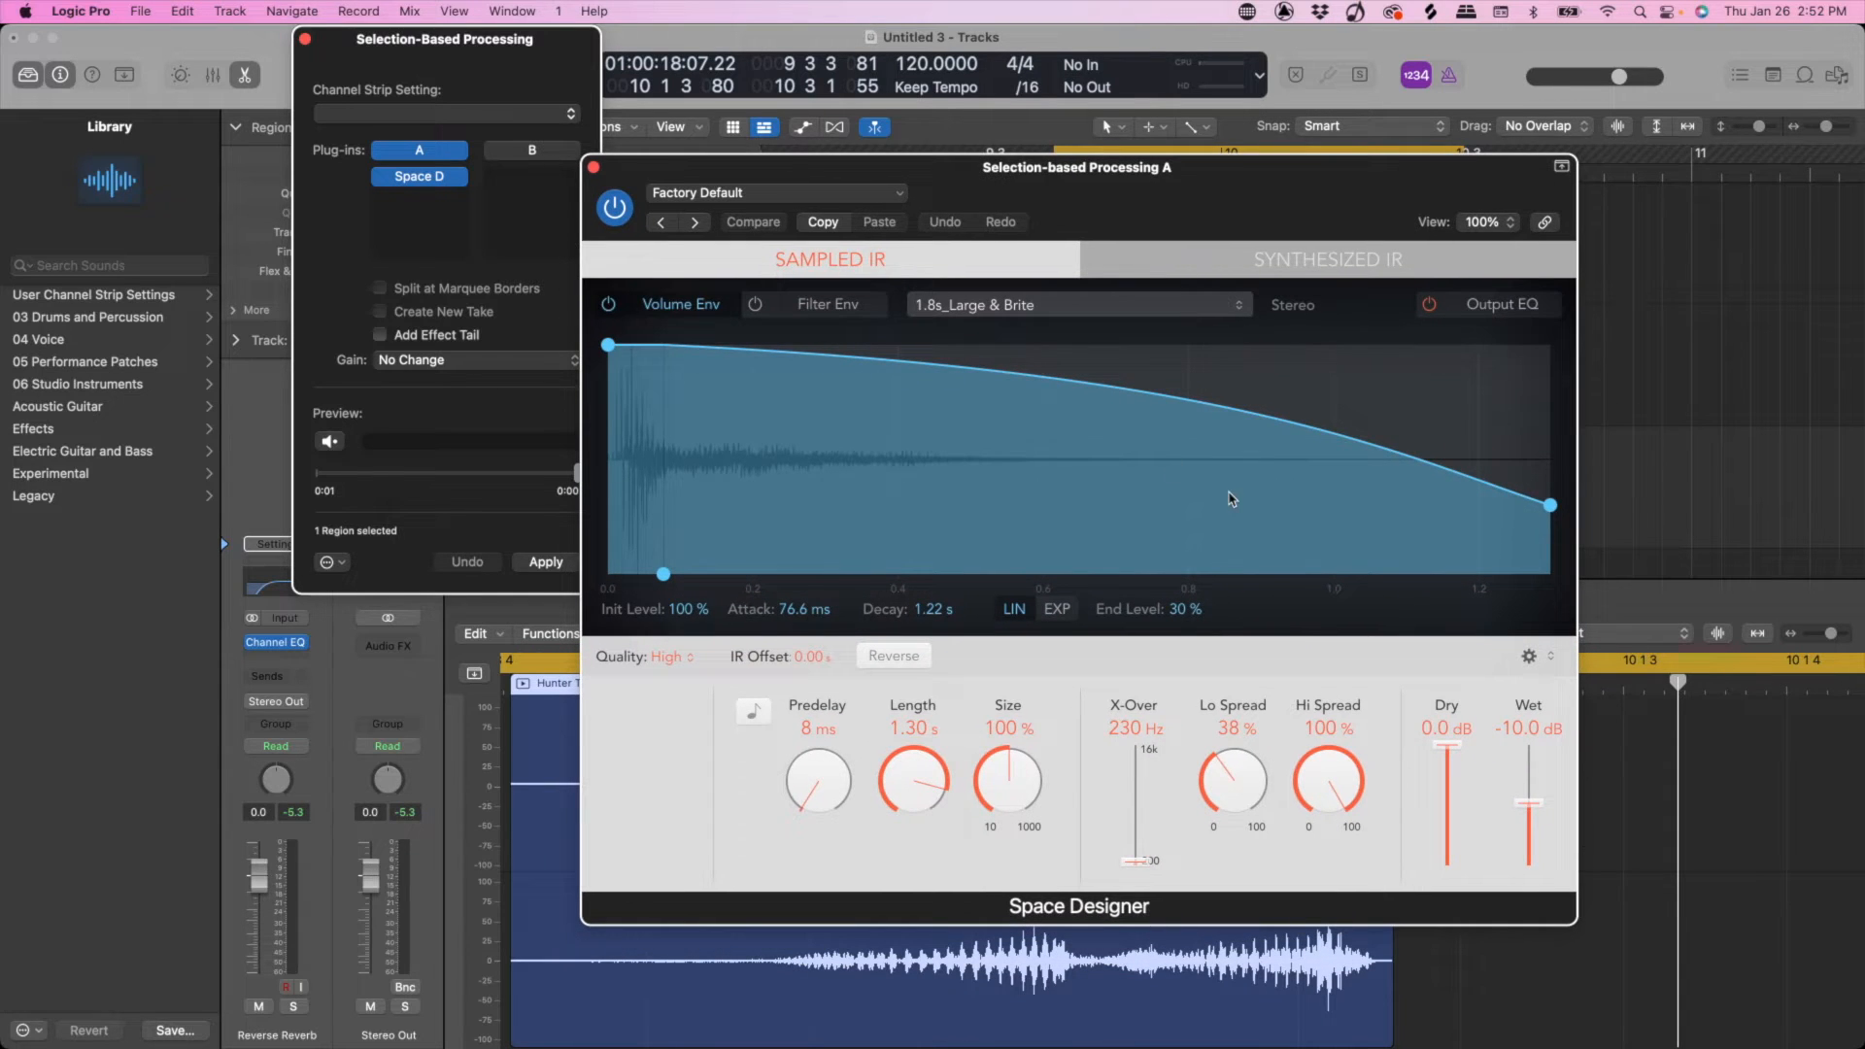
pyautogui.moveTo(1530, 803); pyautogui.dragTo(1533, 789)
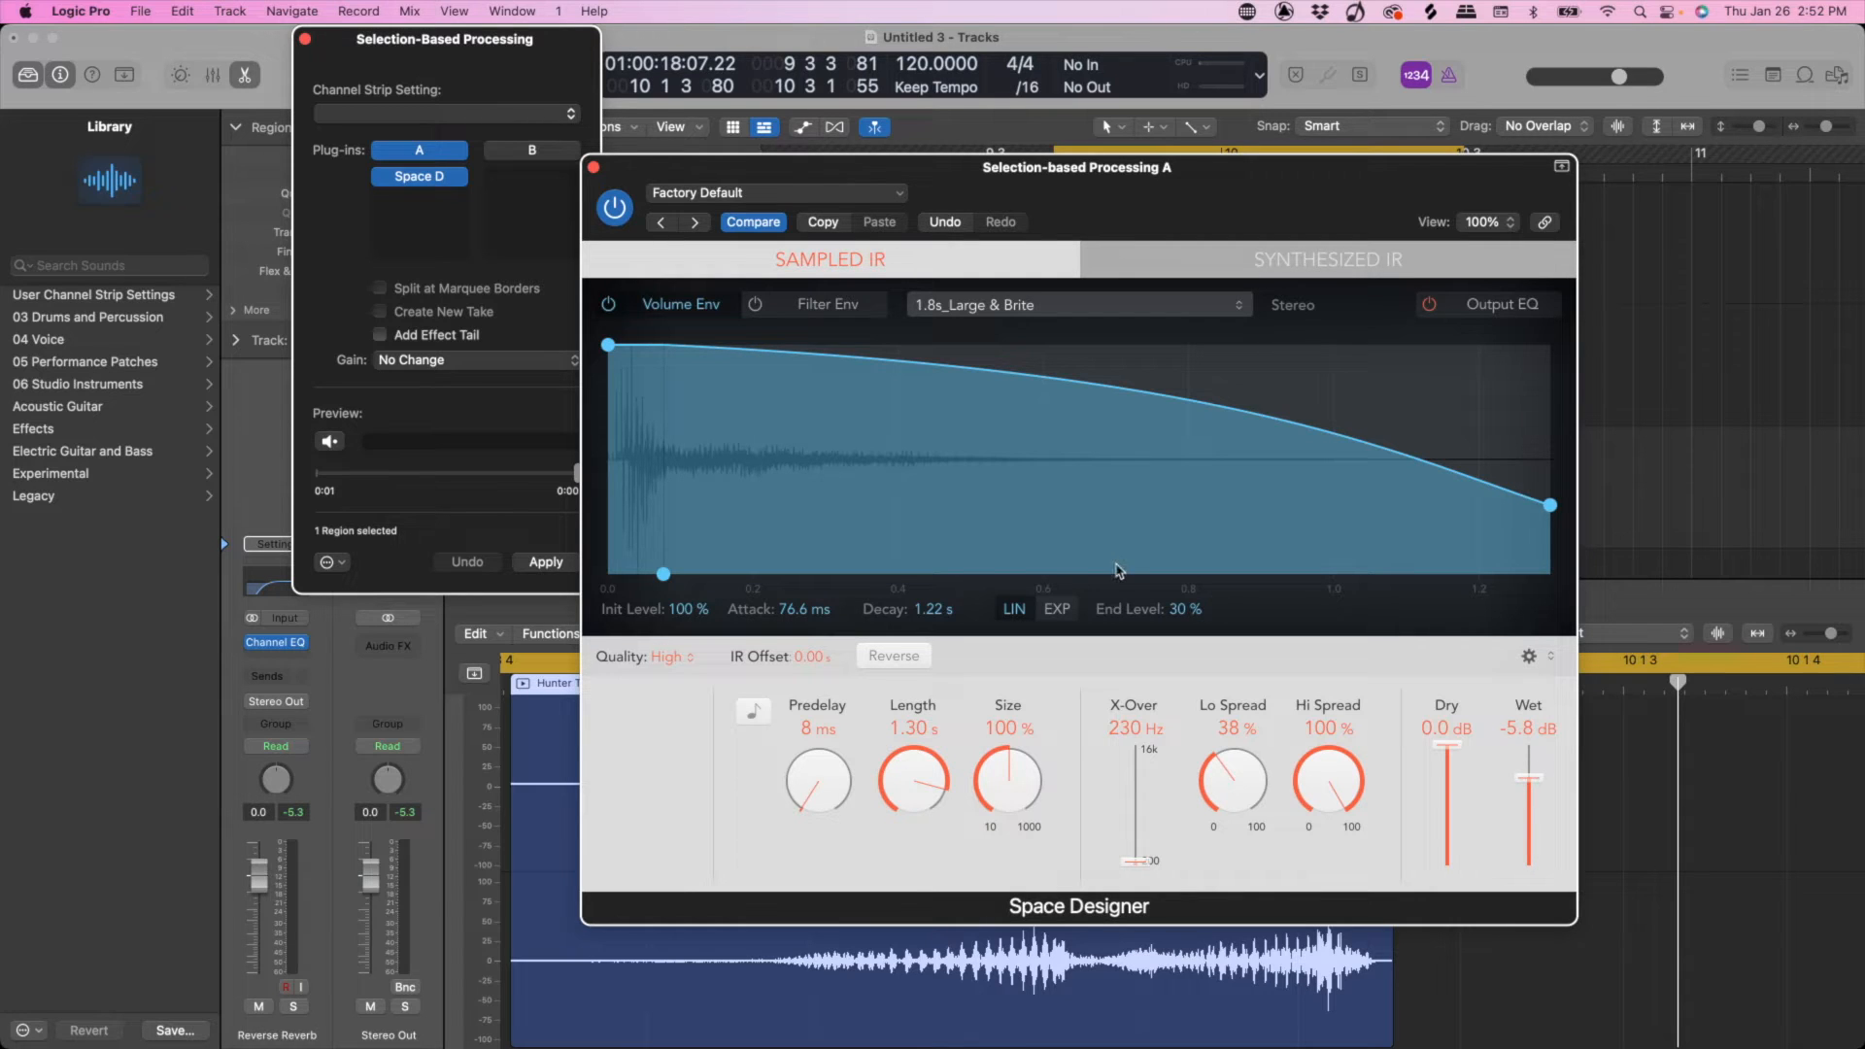
pyautogui.click(380, 335)
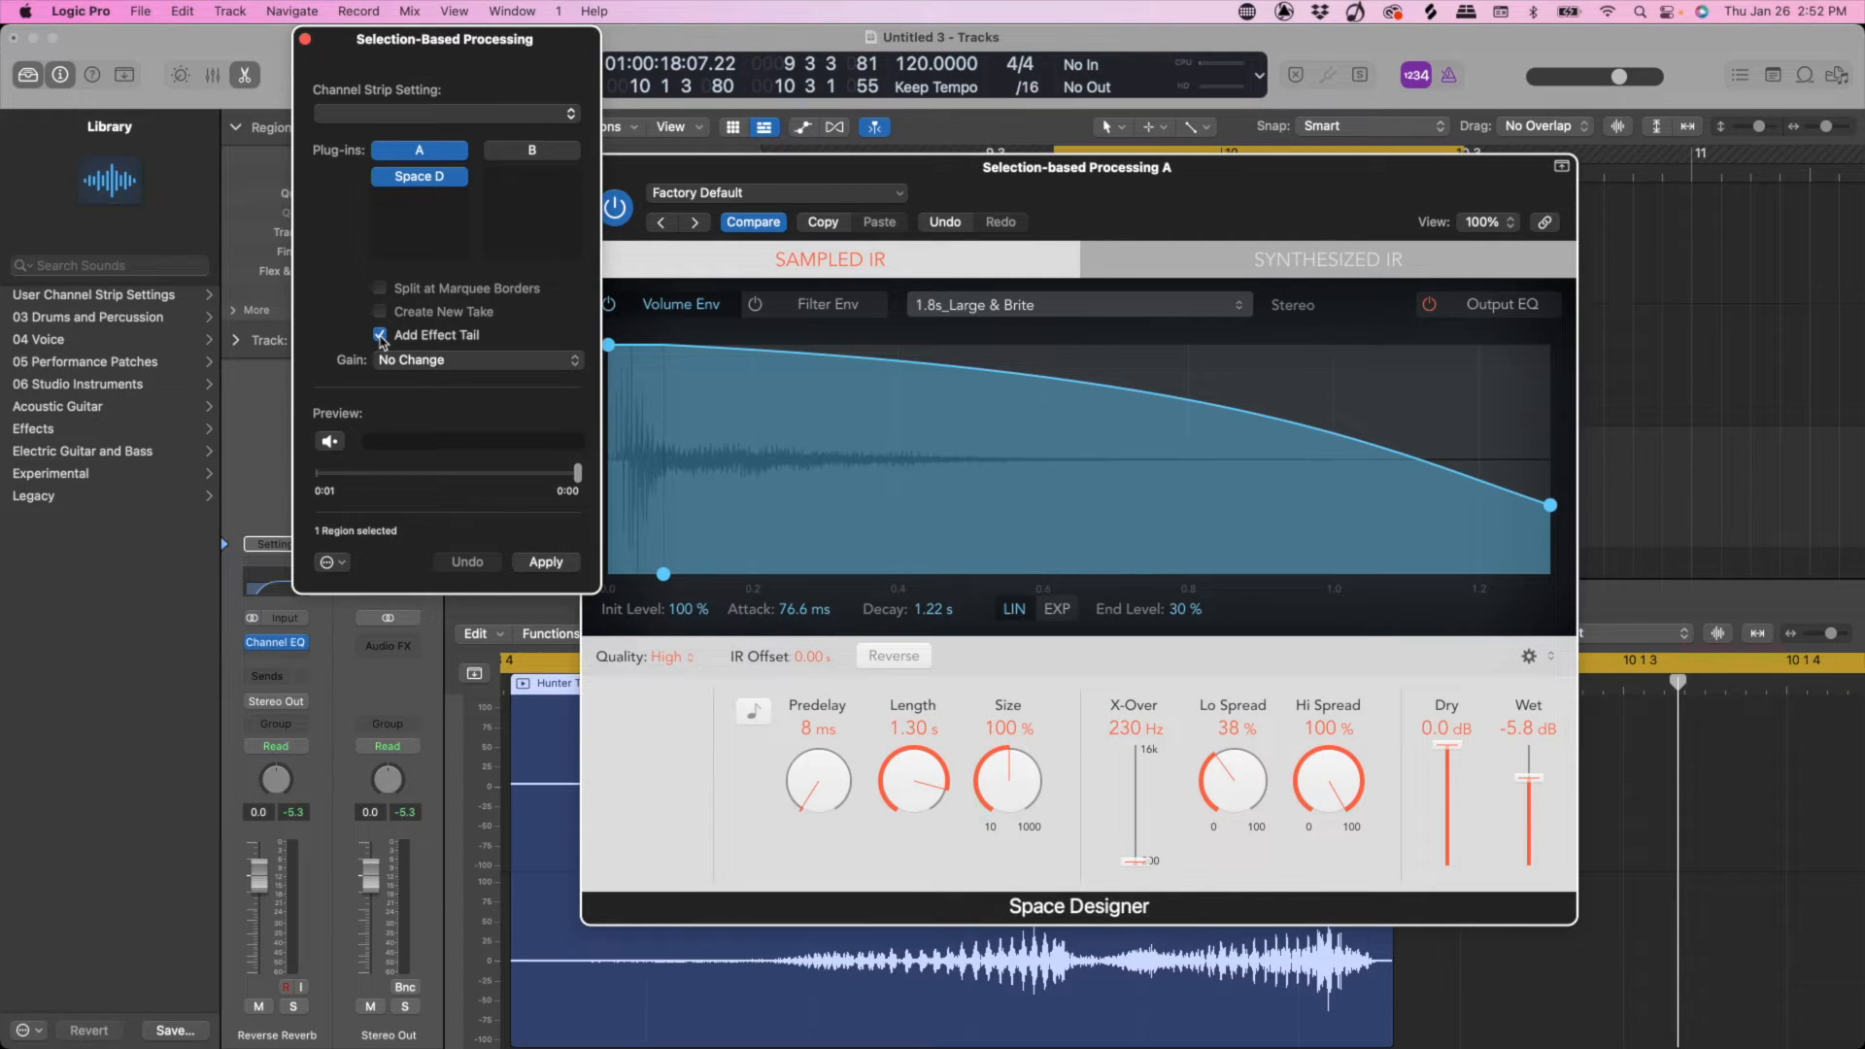
pyautogui.click(332, 442)
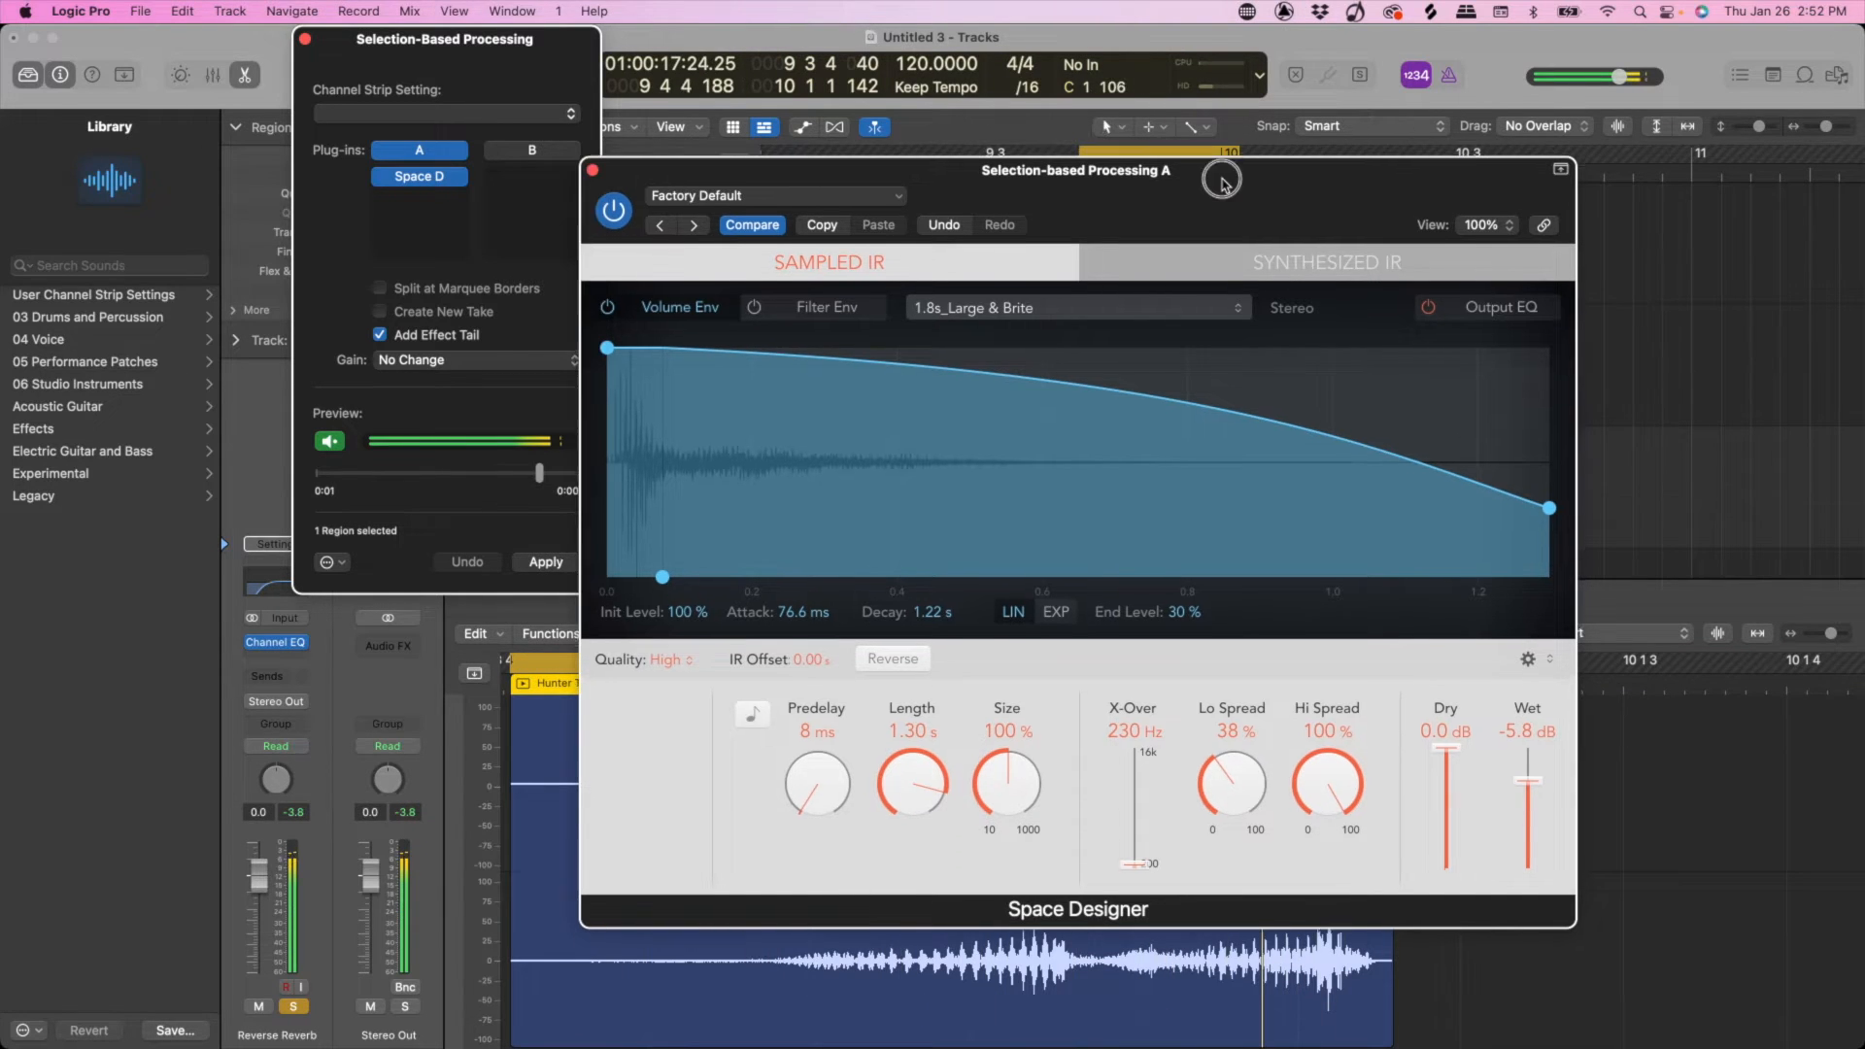
# Step: Apply the Space Designer processing to the reversed region, close the plug-in and play the processed region from its start
pyautogui.moveTo(1220, 175); pyautogui.dragTo(1161, 367)
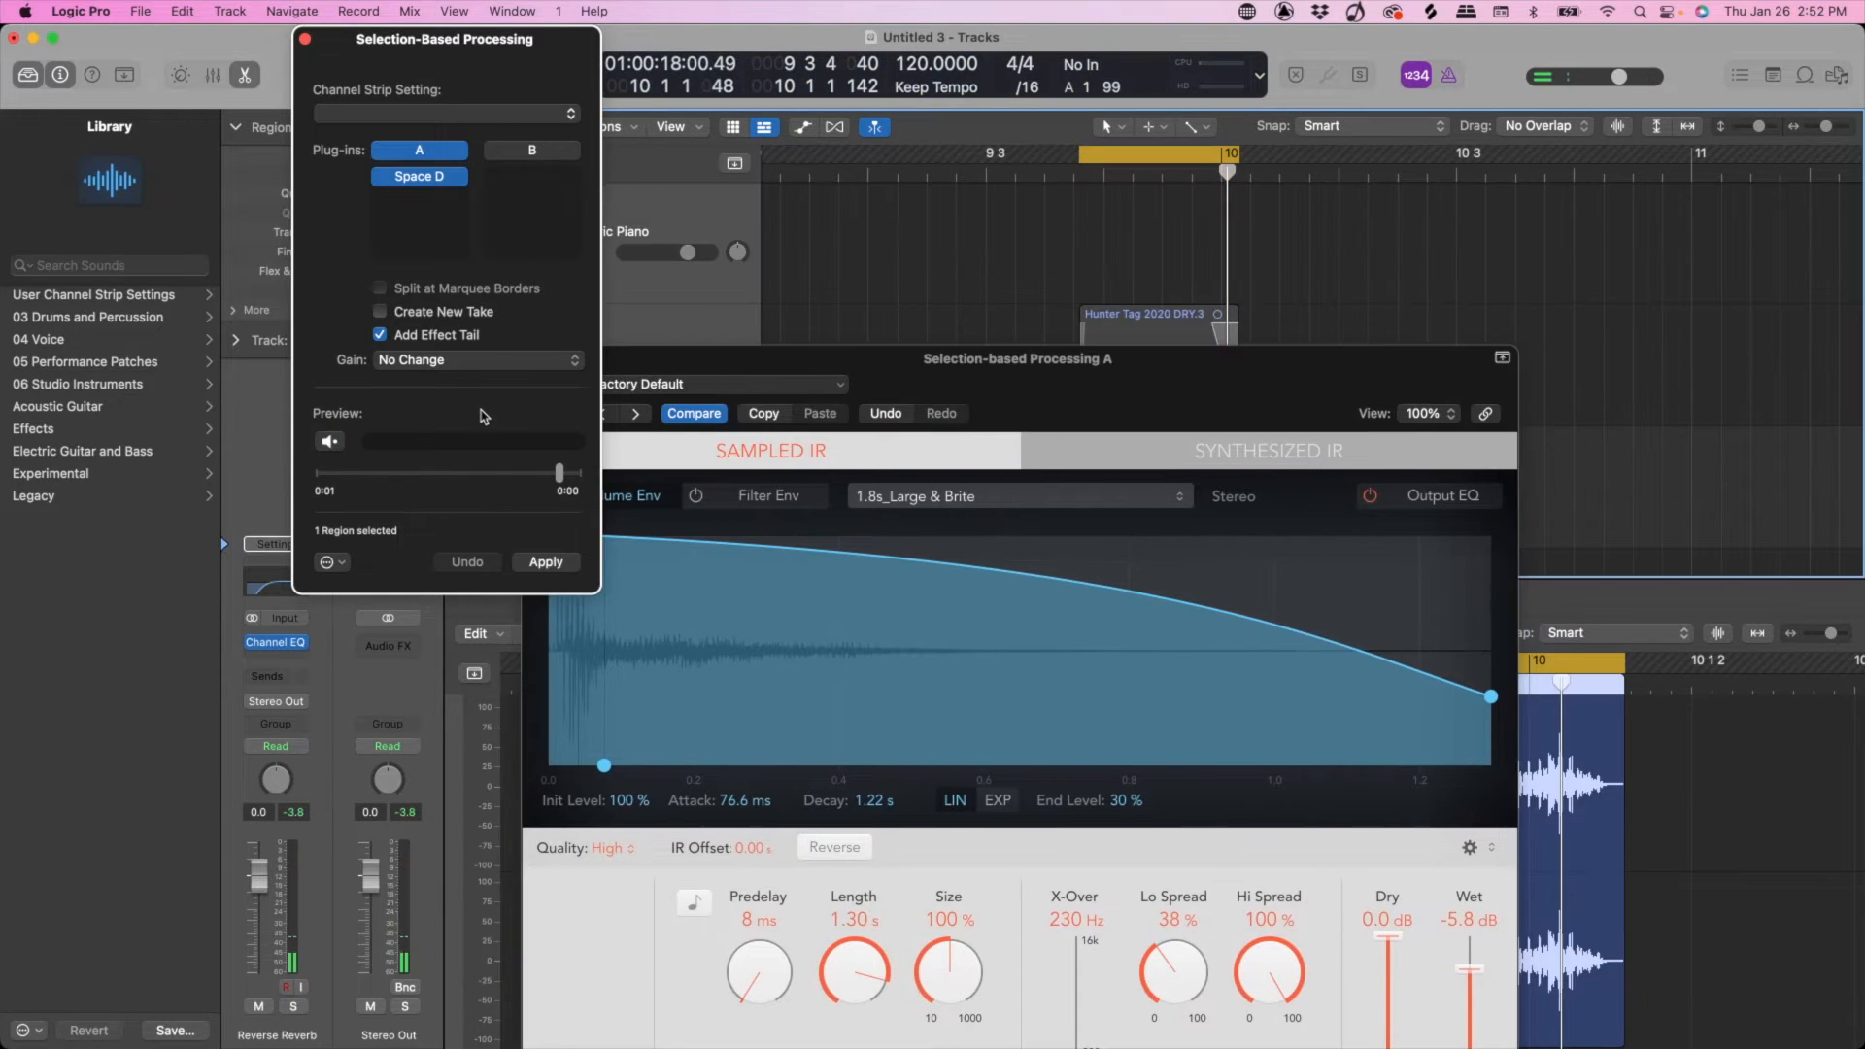
pyautogui.click(558, 564)
pyautogui.moveTo(733, 359); pyautogui.dragTo(779, 269)
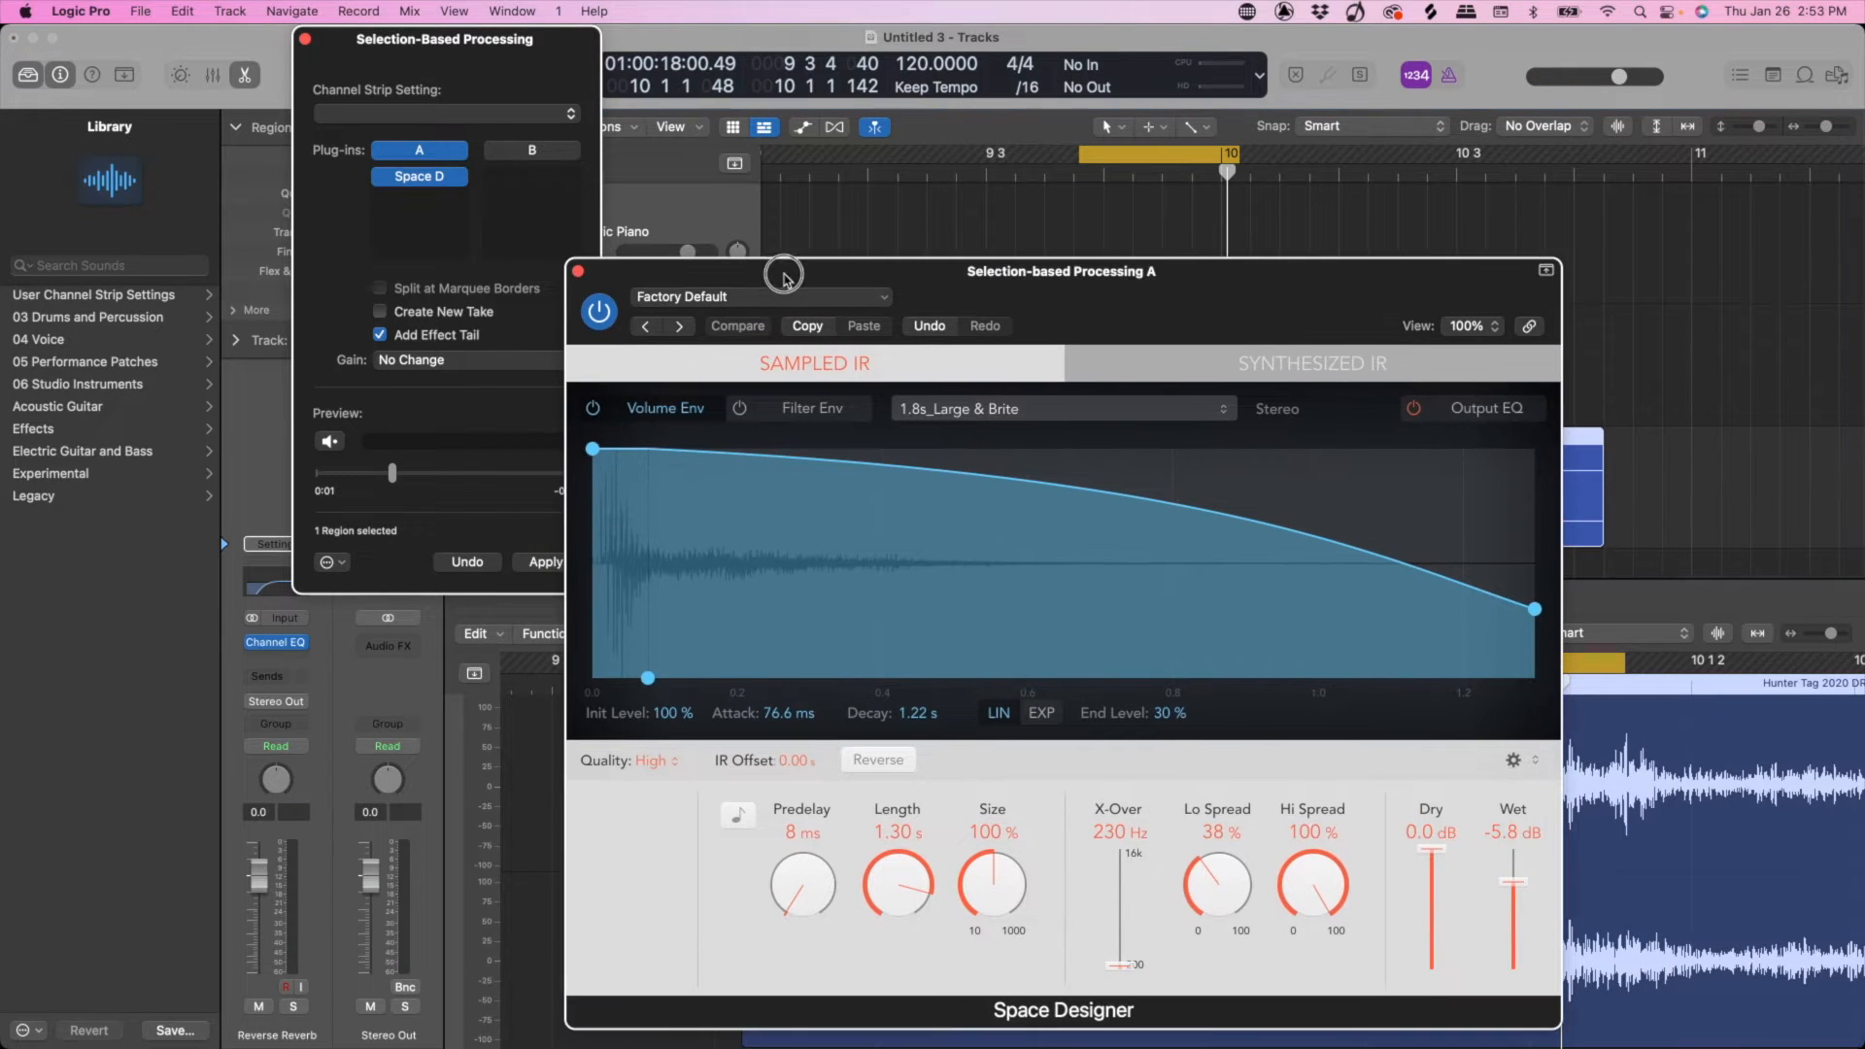
pyautogui.click(578, 269)
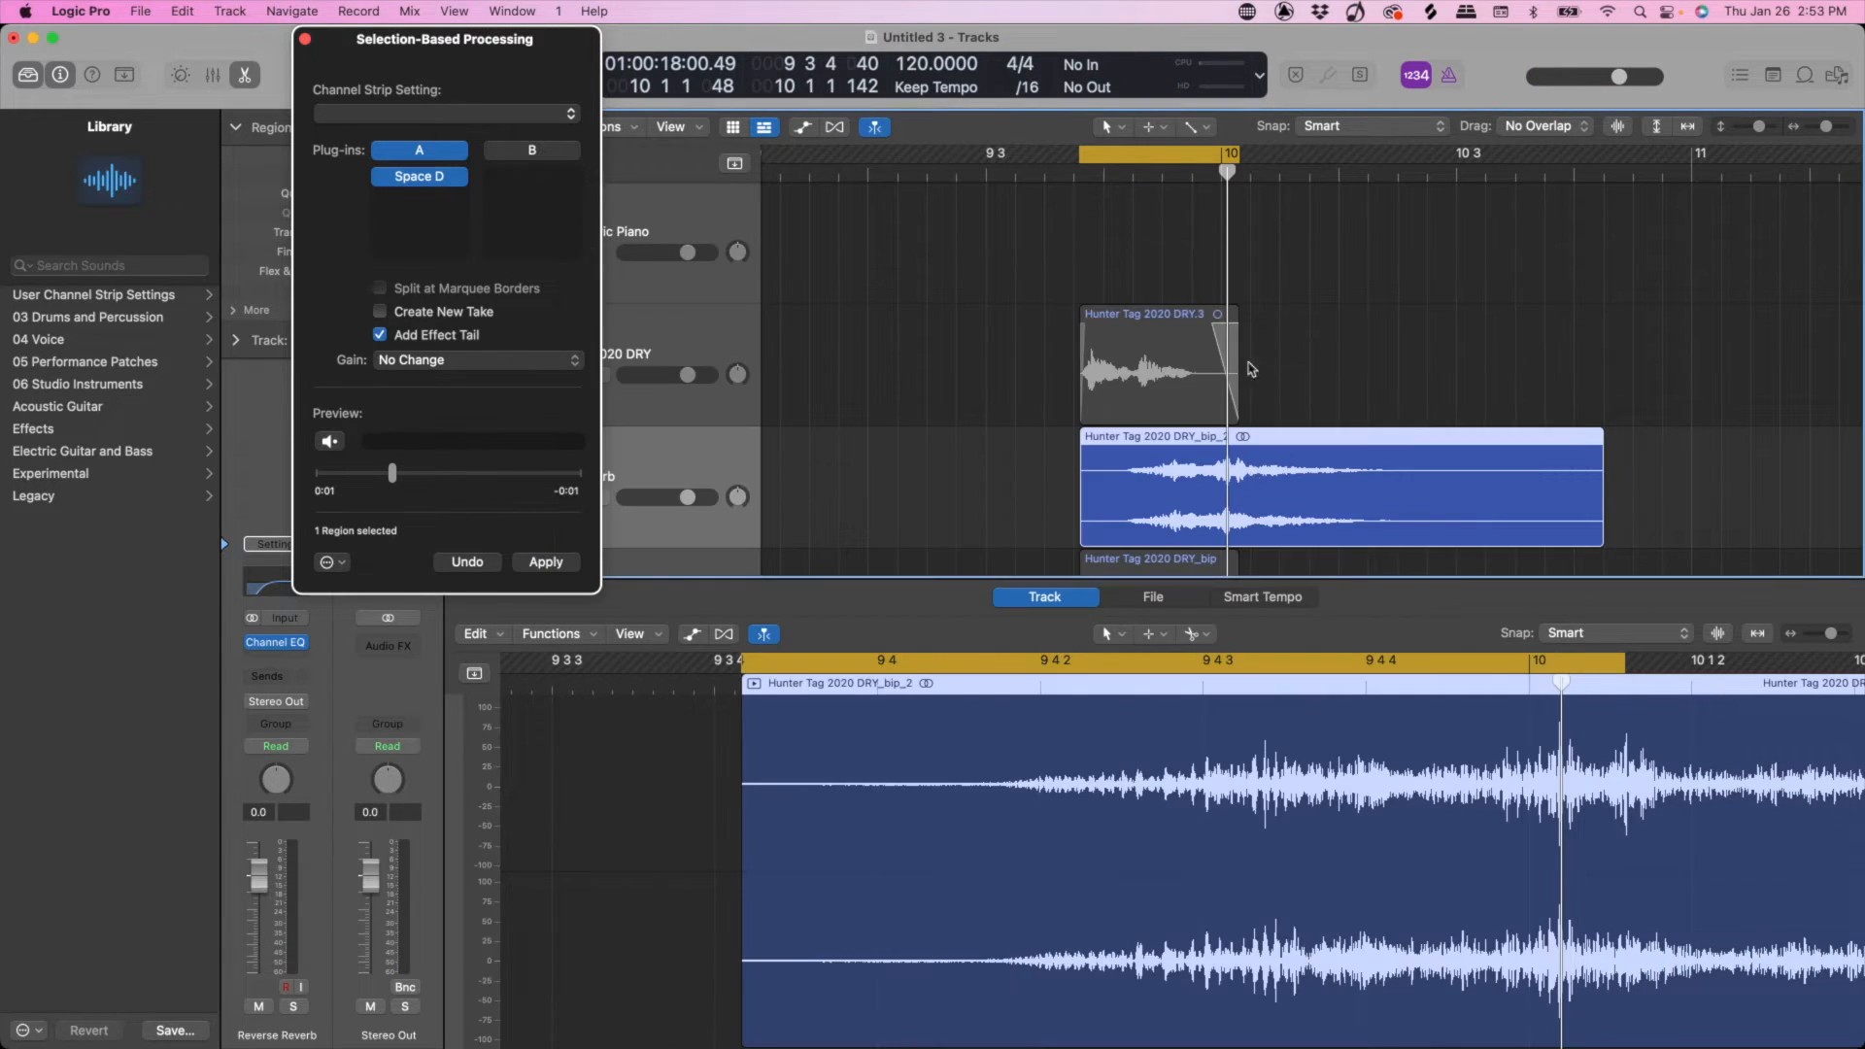
pyautogui.click(1175, 163)
pyautogui.doubleClick(1109, 175)
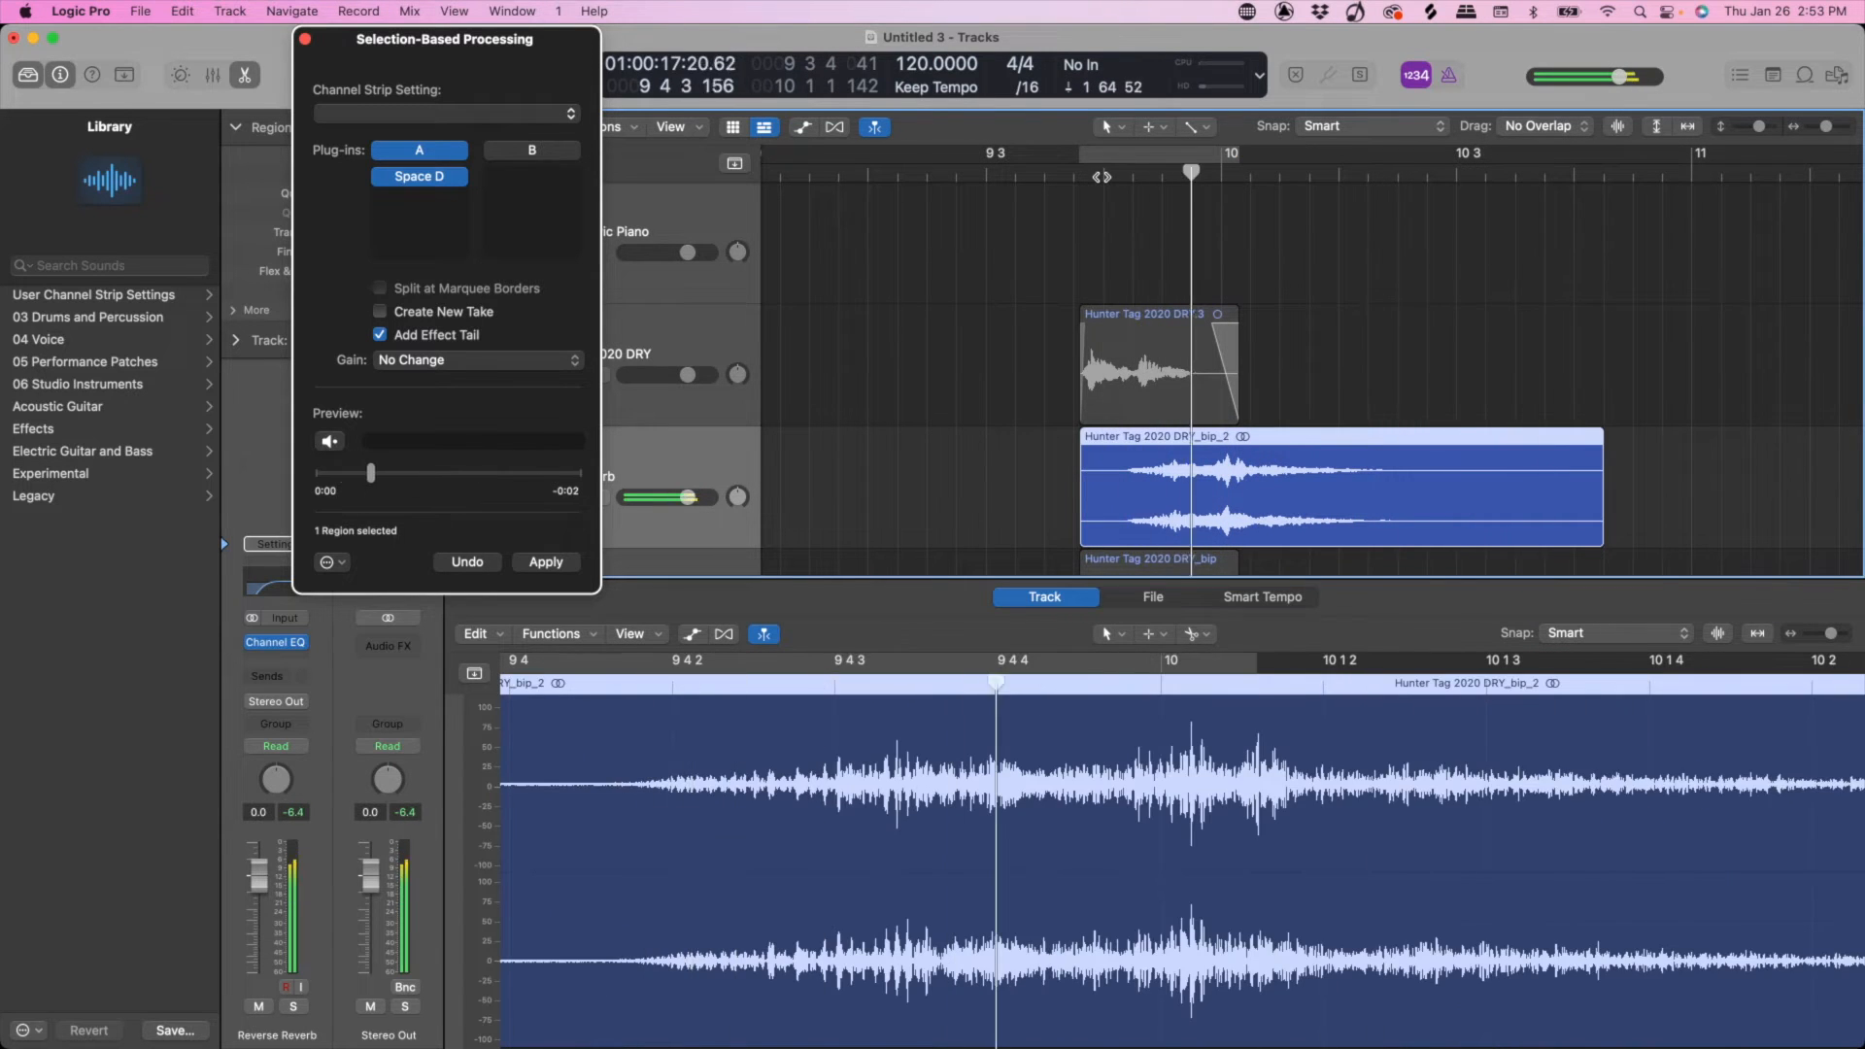
pyautogui.press('space')
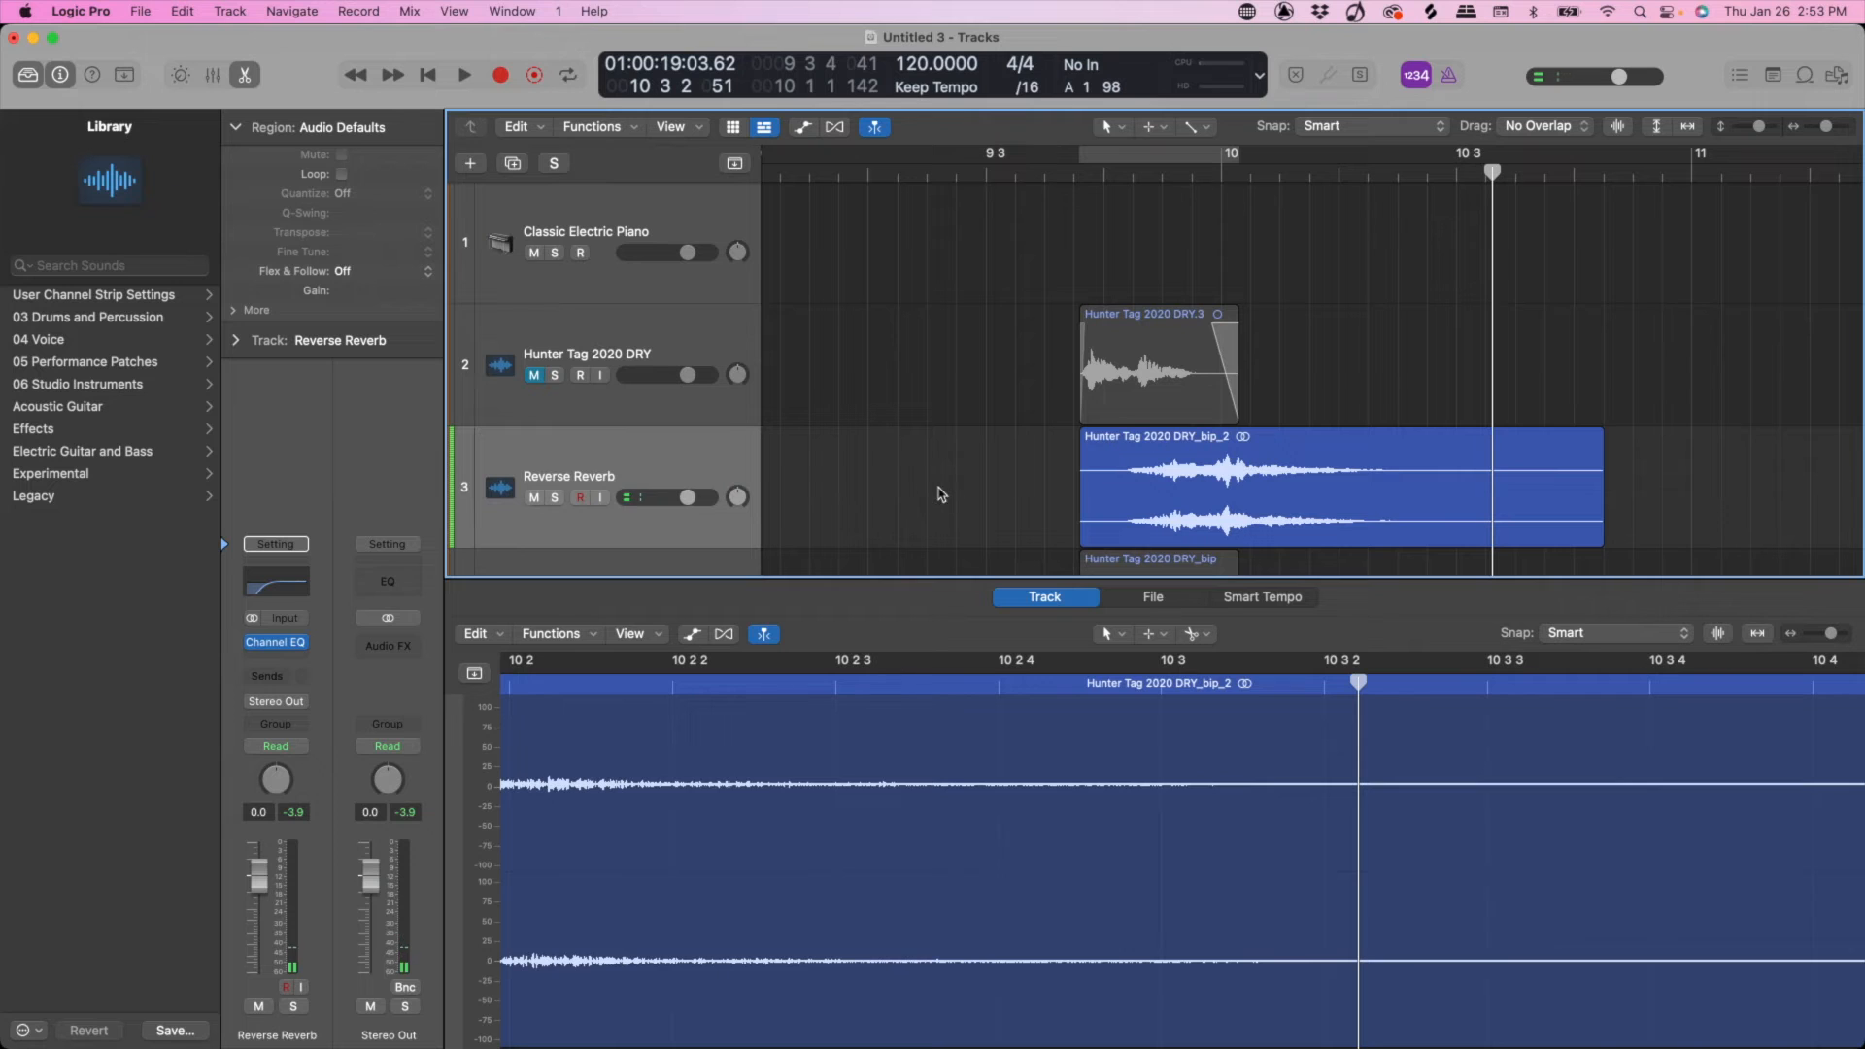
# Step: Reverse the reverb-processed audio file on the Reverse Reverb track again and audition it
pyautogui.click(1279, 495)
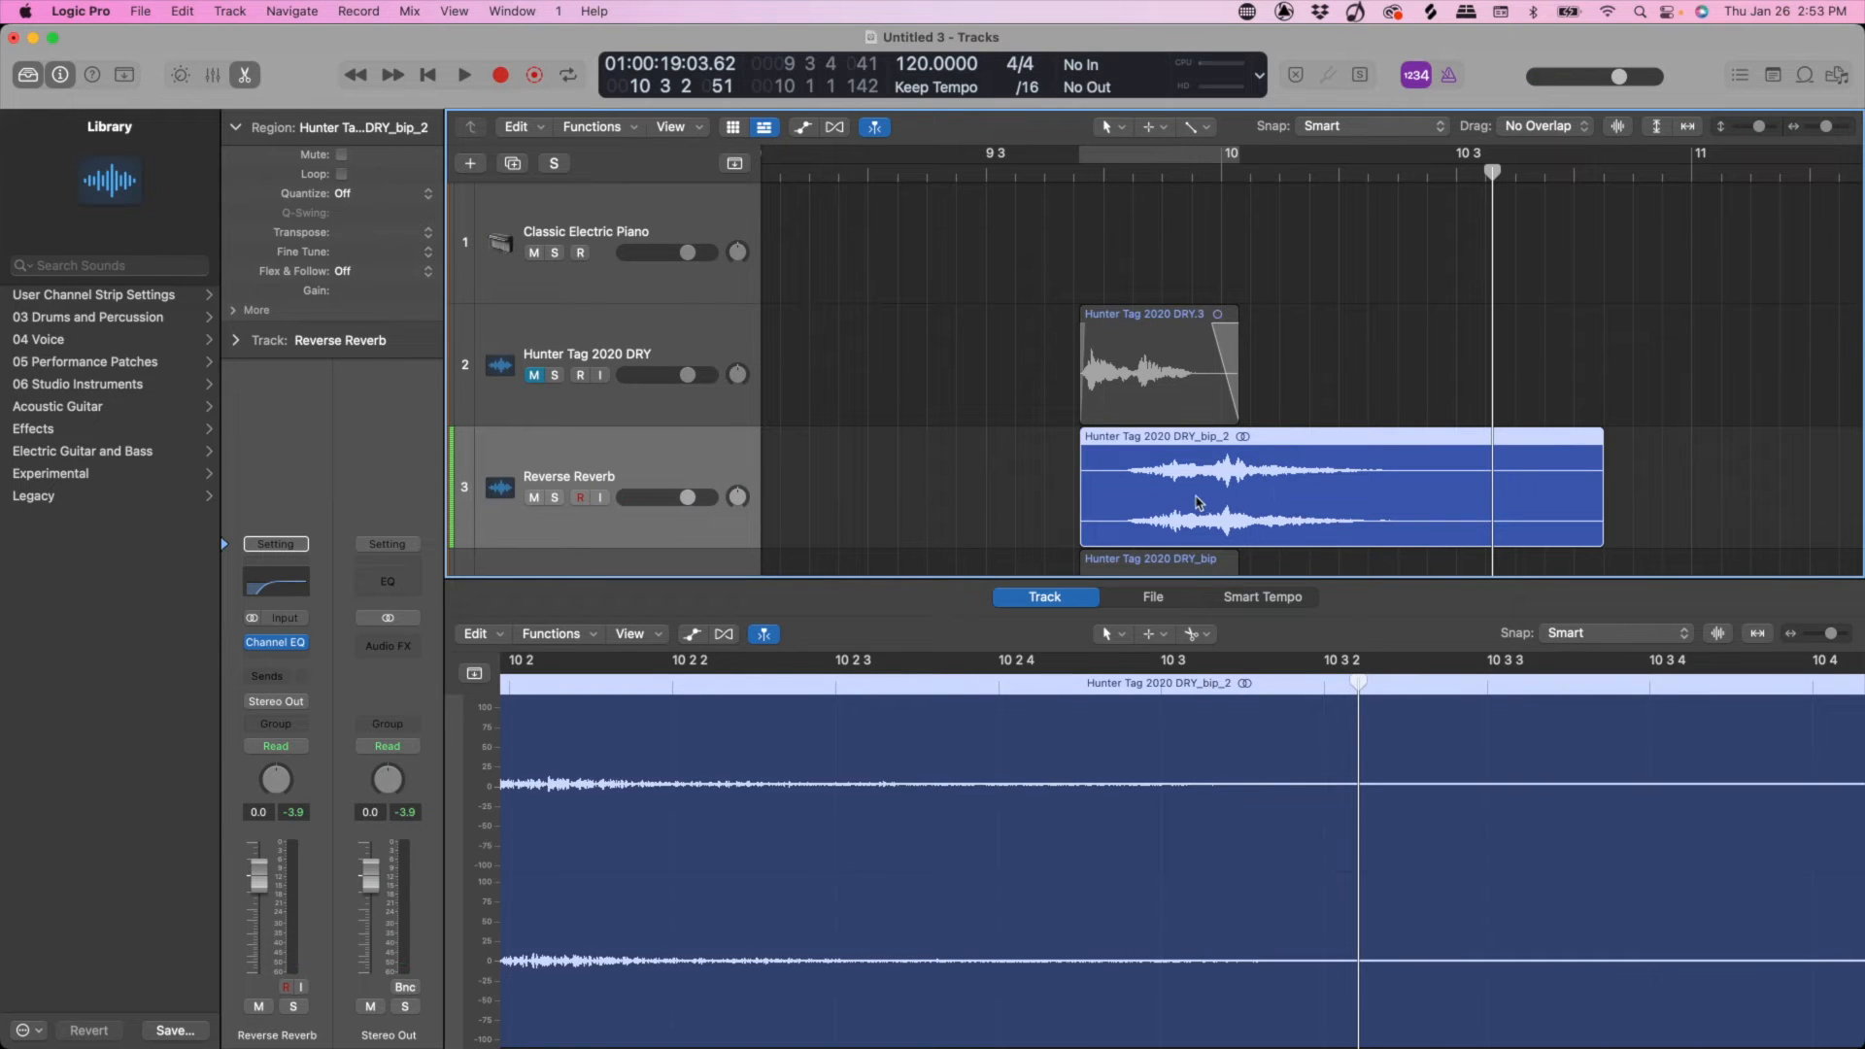
pyautogui.click(1152, 602)
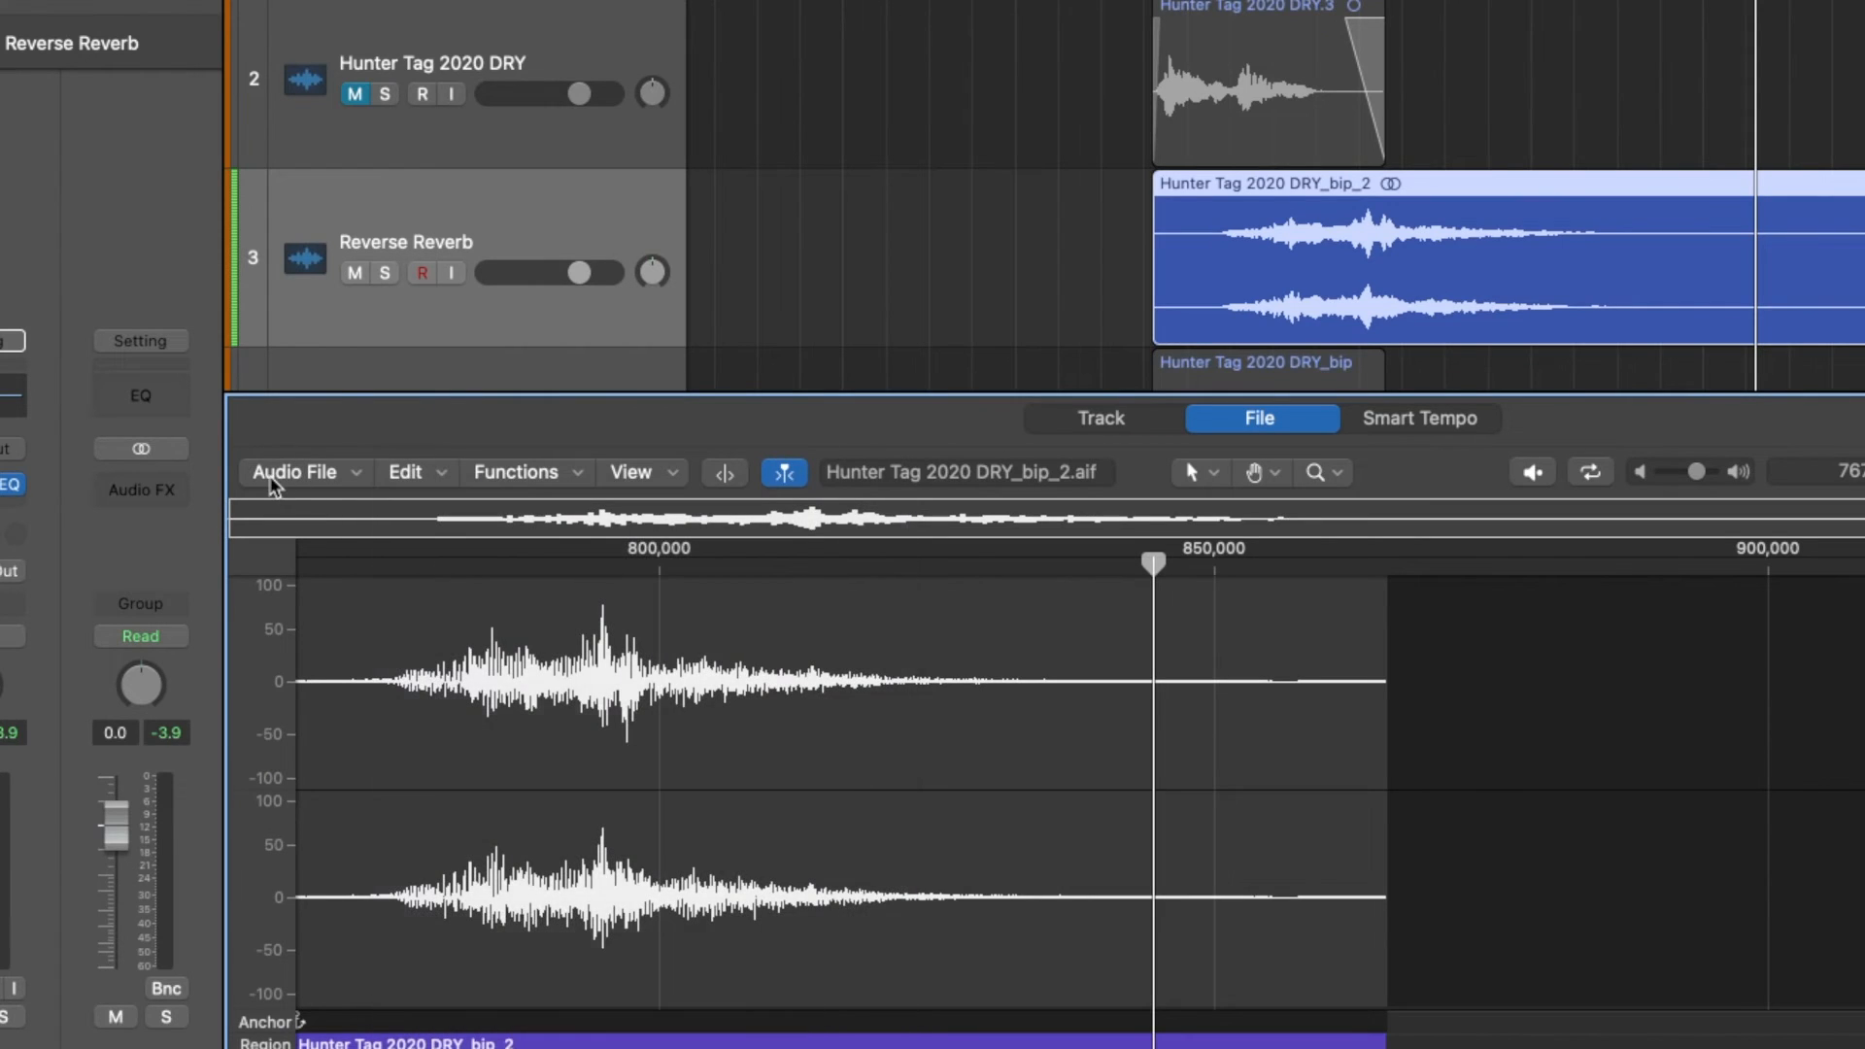
pyautogui.click(479, 476)
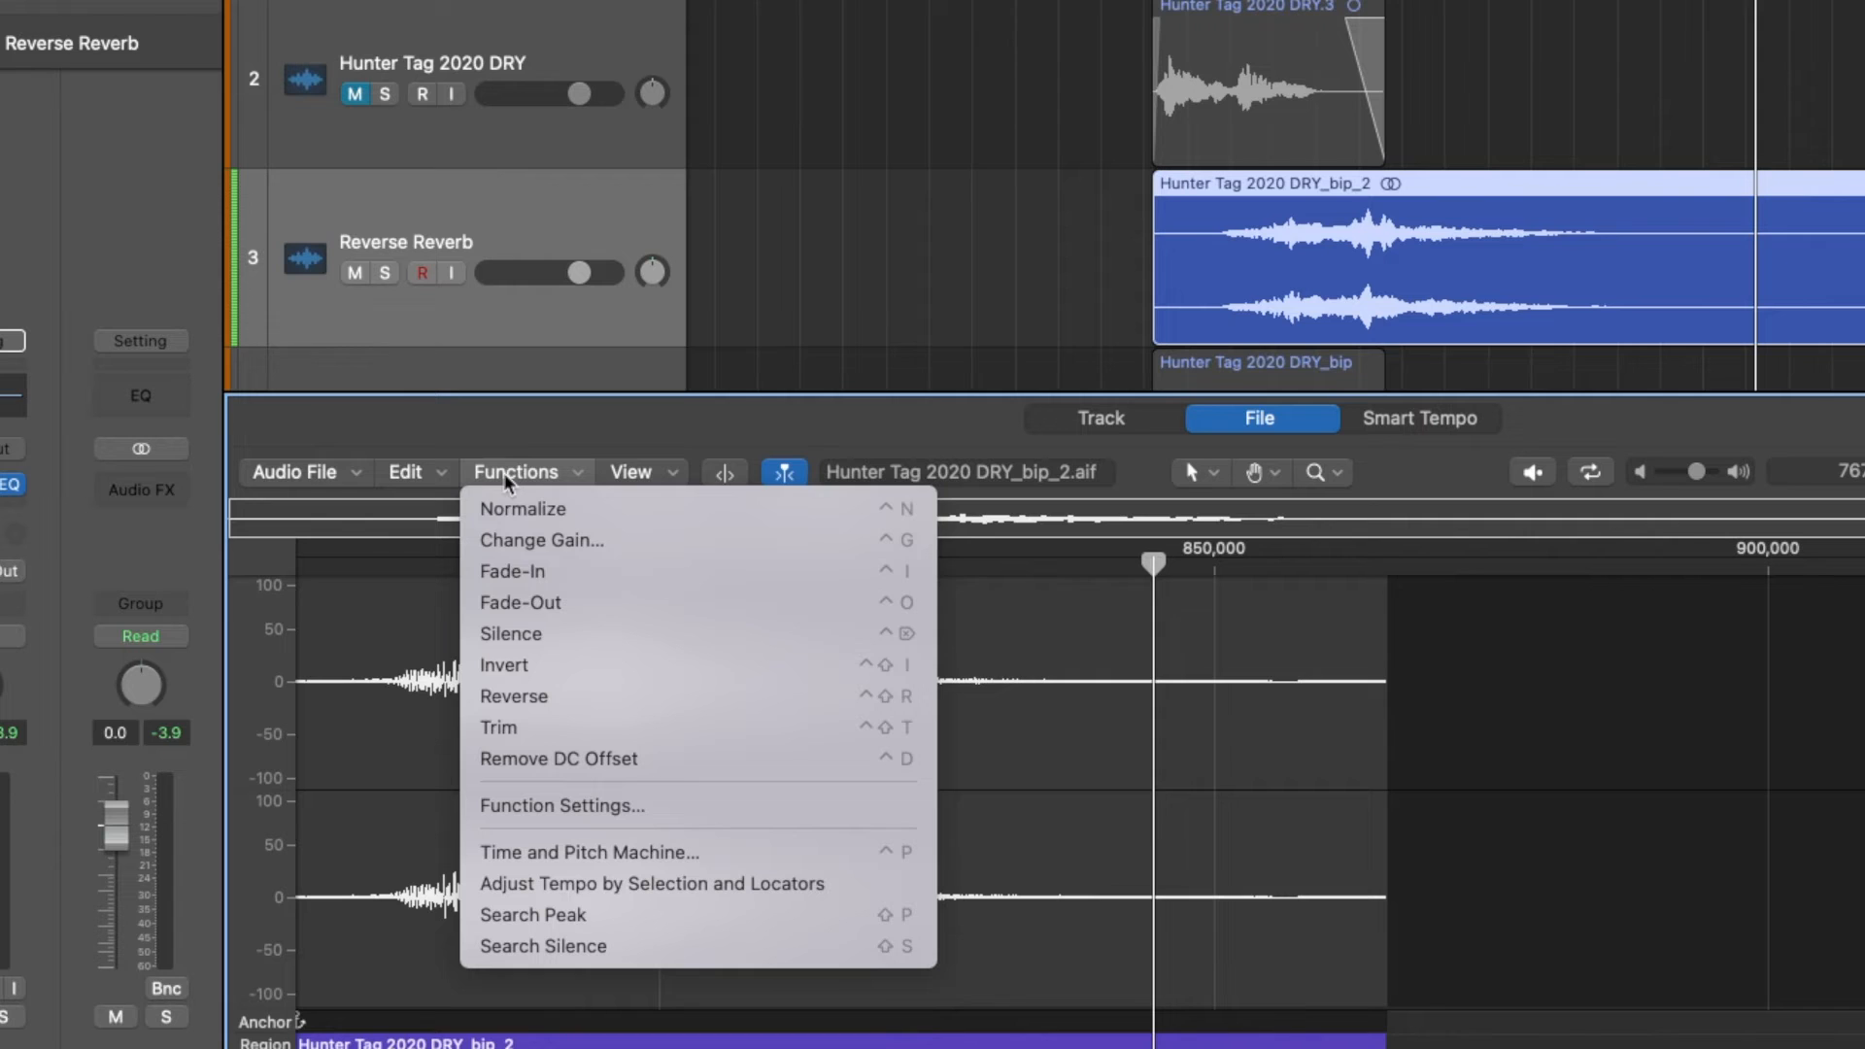
pyautogui.click(582, 697)
pyautogui.press('space')
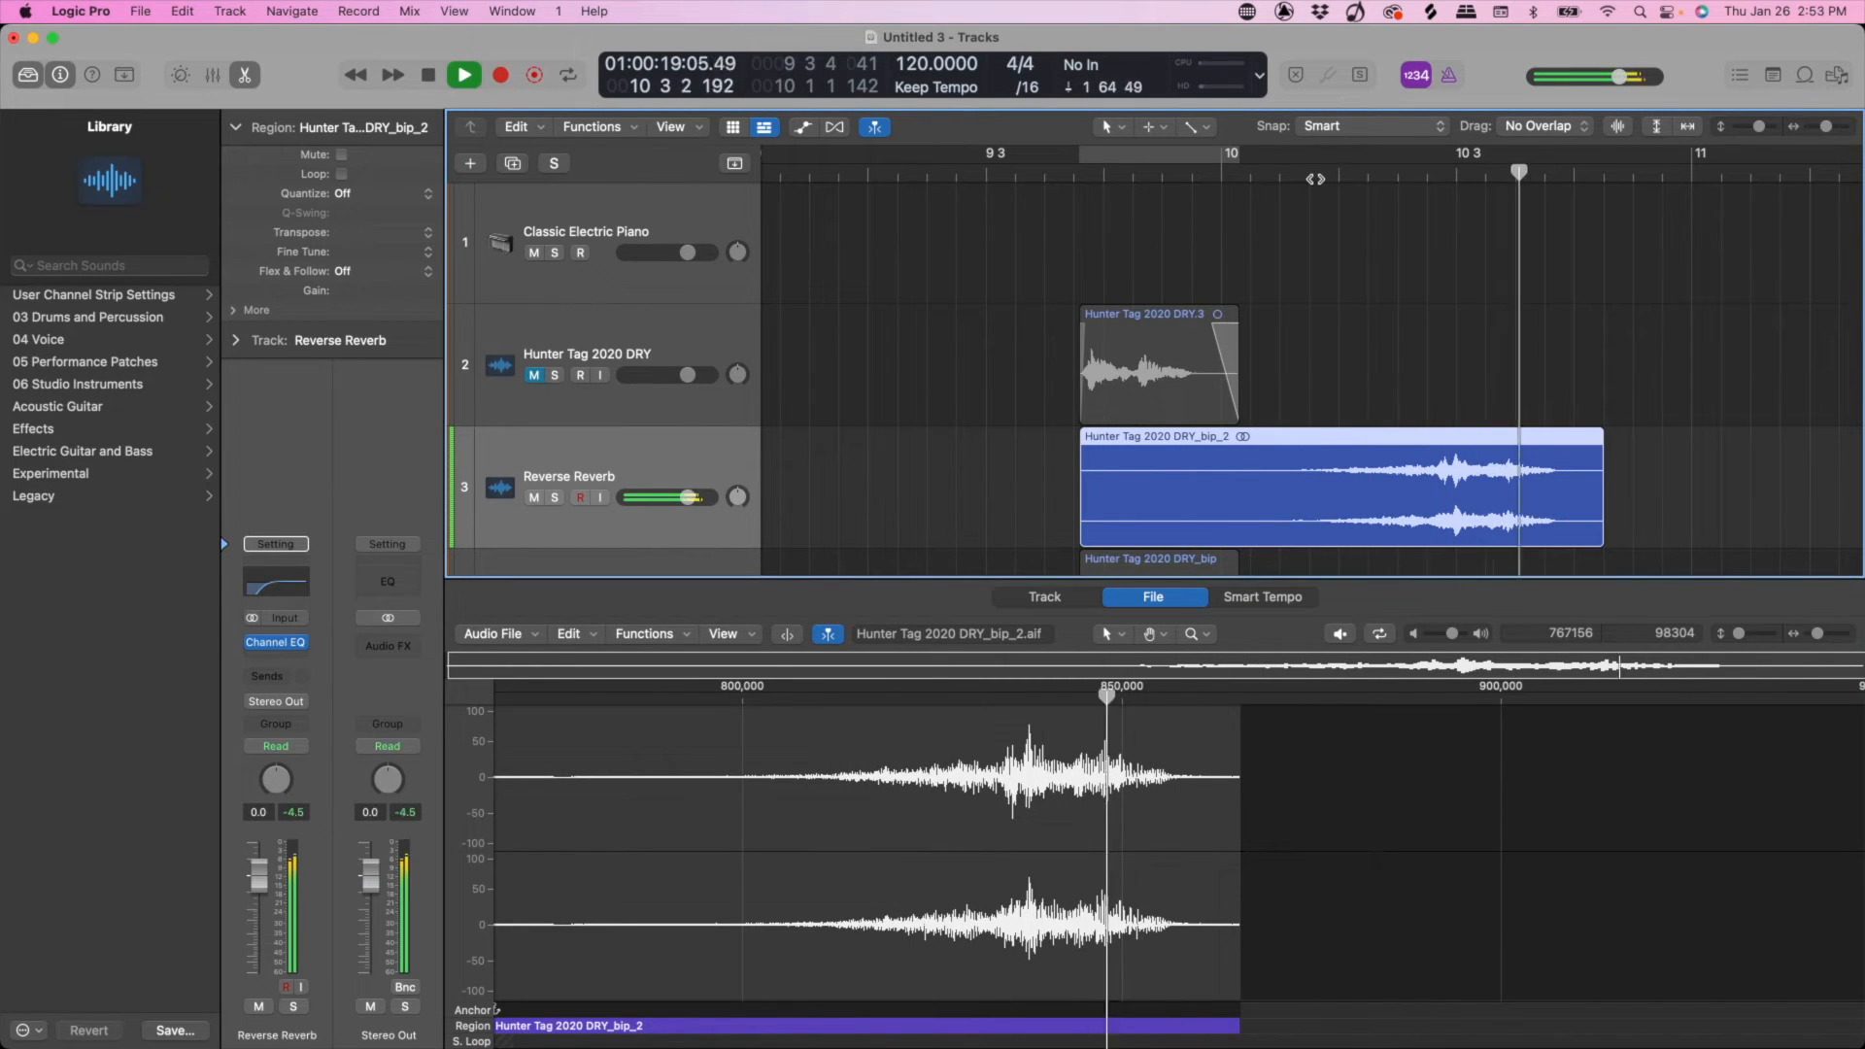
pyautogui.press('space')
# Step: Unmute the Hunter Tag 2020 DRY_bip track and play it together with the Reverse Reverb track
pyautogui.scroll(-3, 1361, 298)
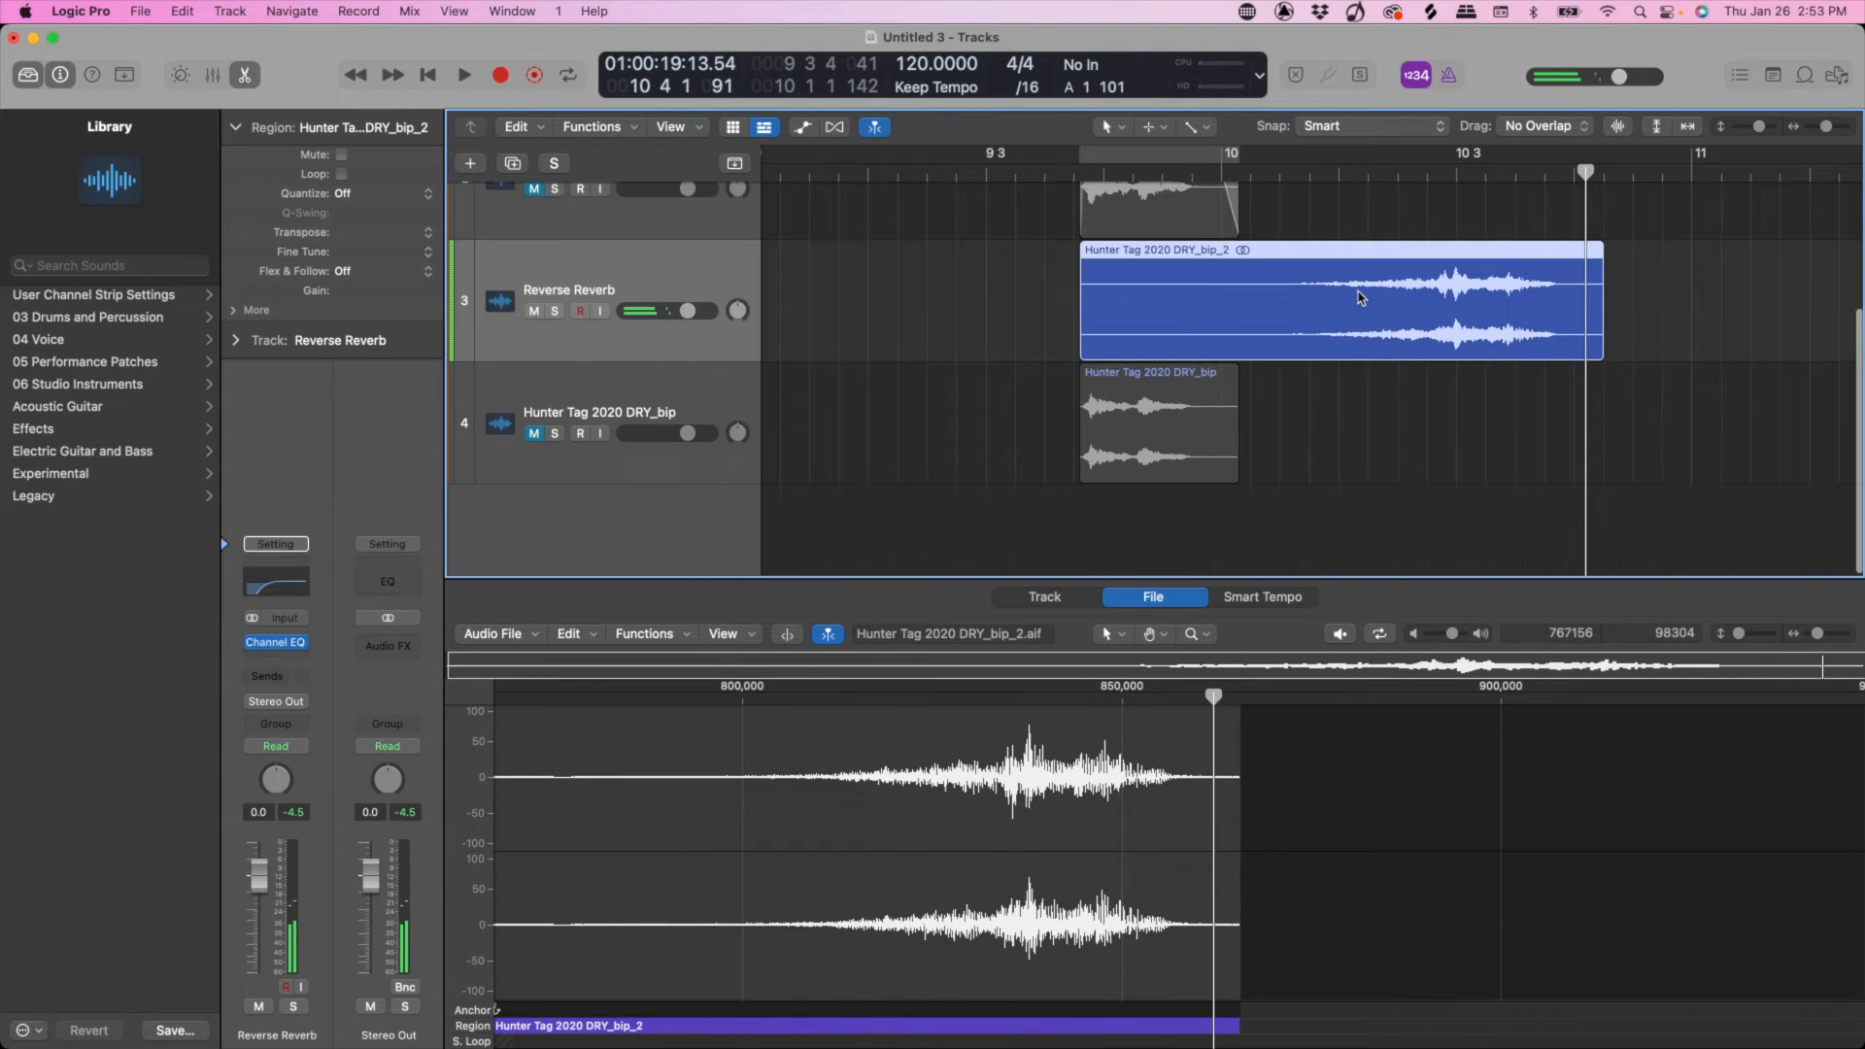
pyautogui.hscroll(-3, 1360, 320)
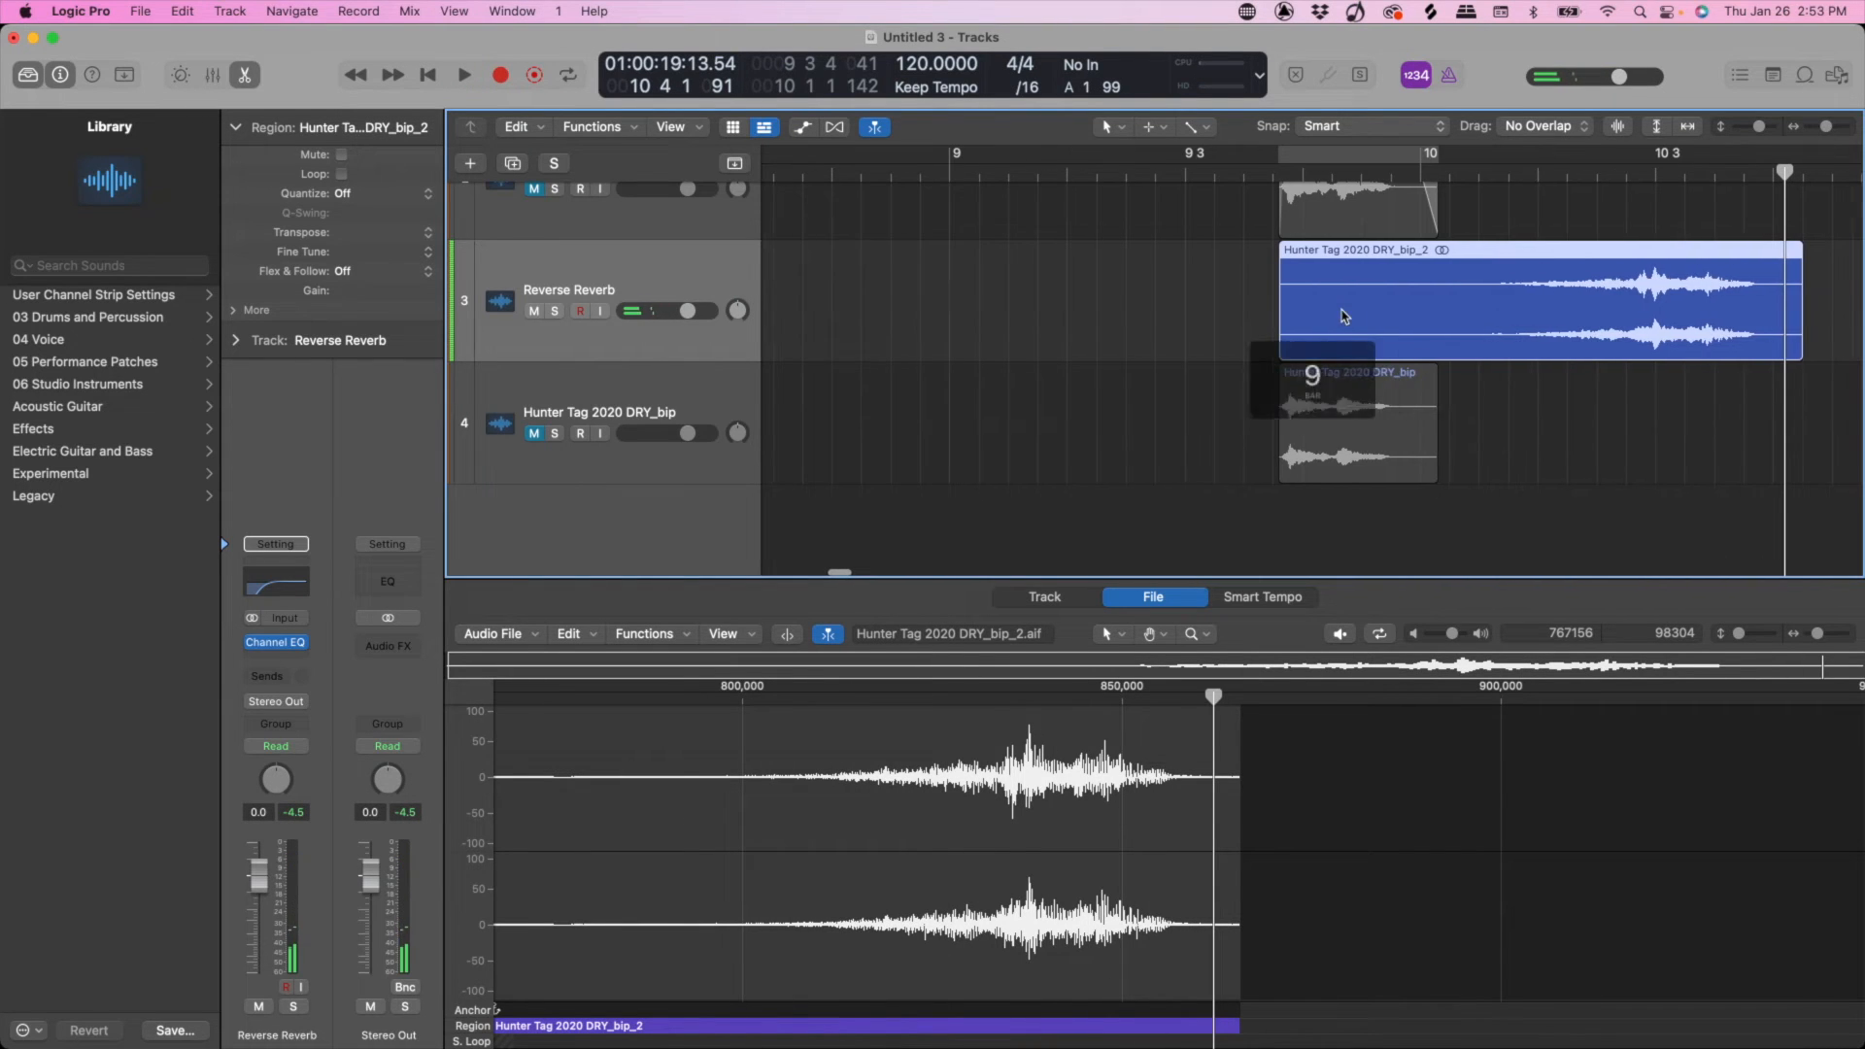
pyautogui.click(539, 435)
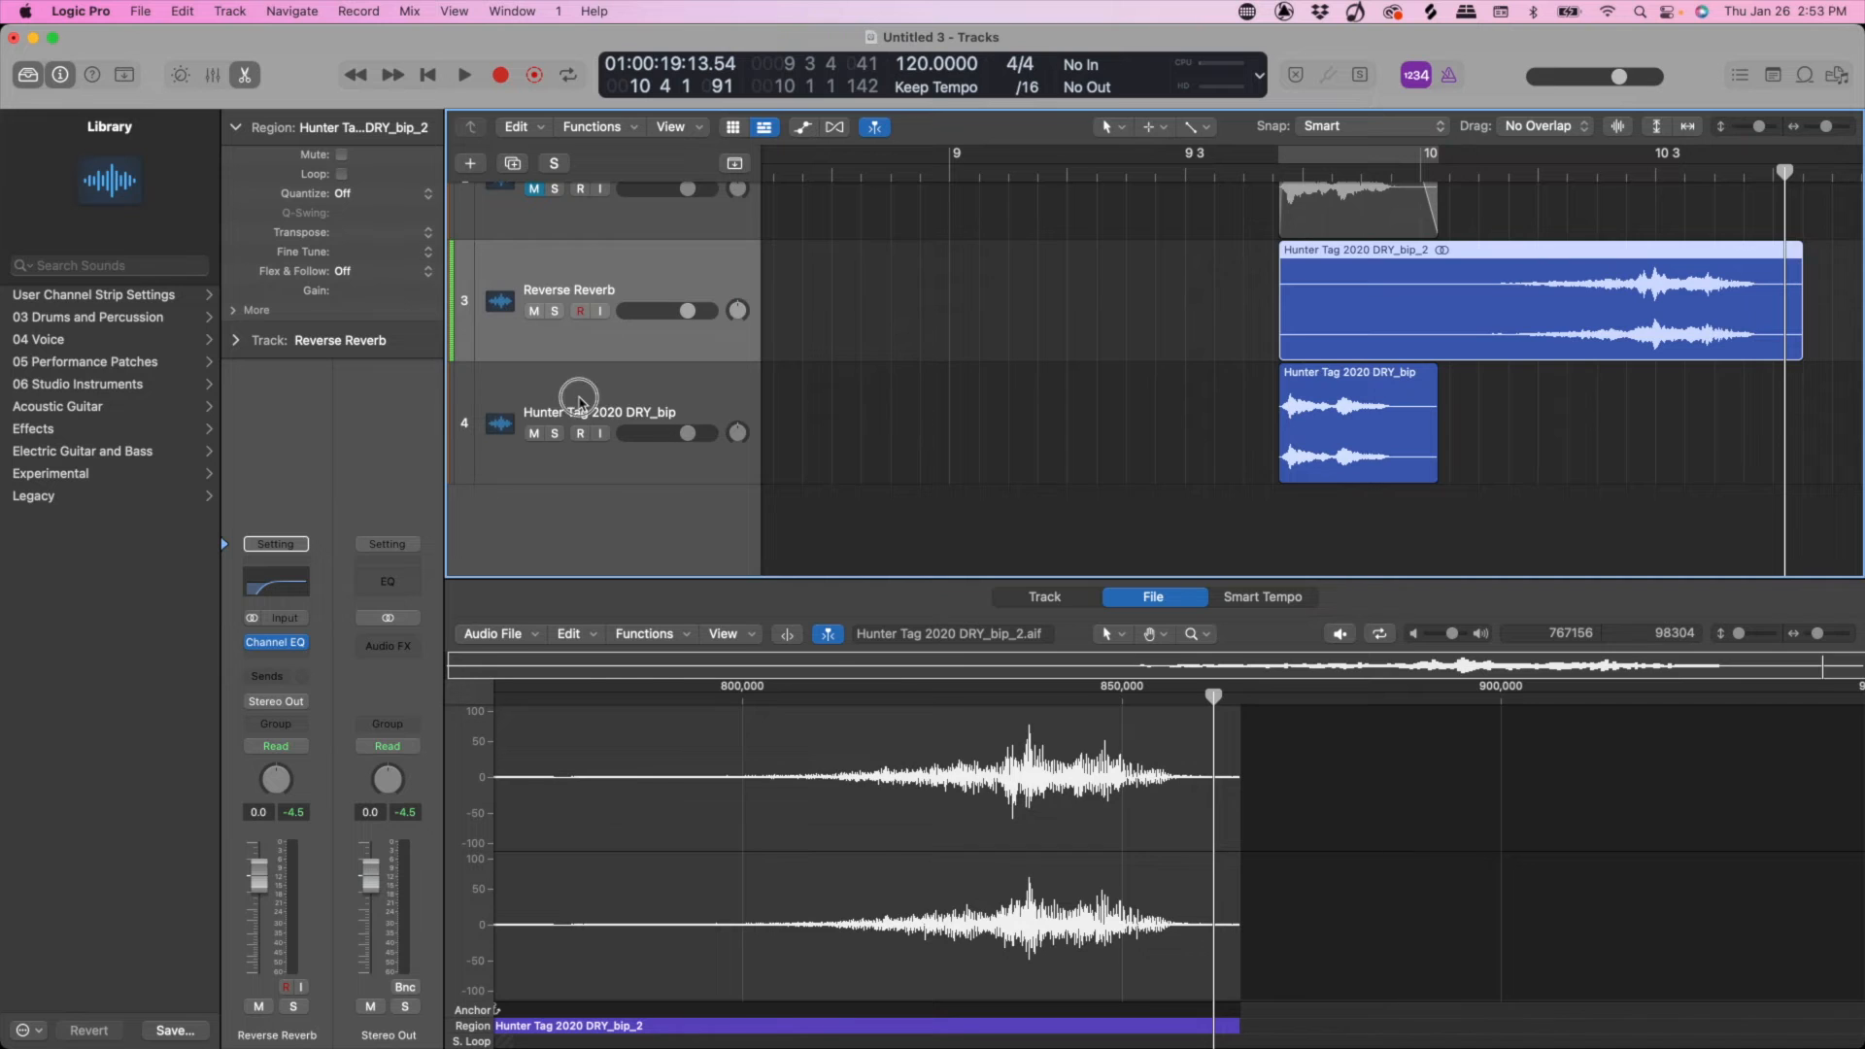
pyautogui.click(583, 406)
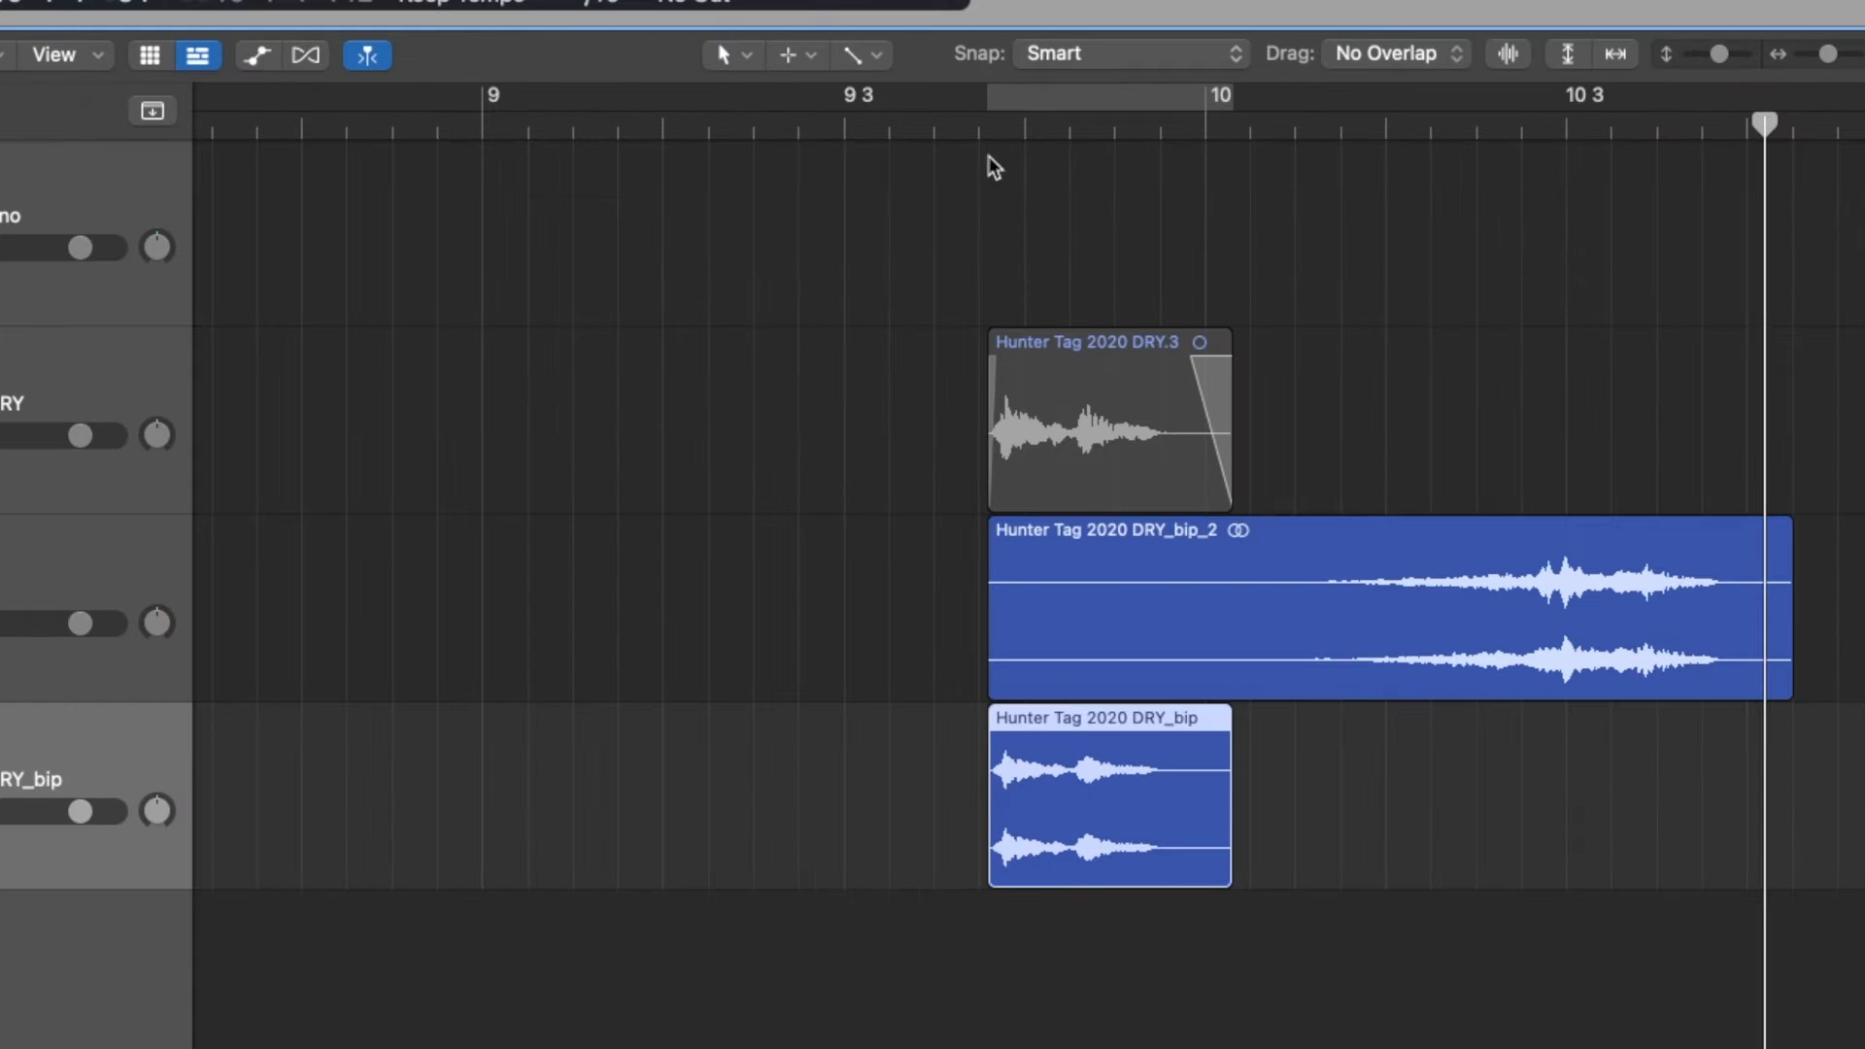
pyautogui.doubleClick(1280, 175)
pyautogui.press('space')
# Step: Move the Reverse Reverb region earlier so its vocal lines up with the Hunter Tag 2020 DRY_bip region, and play back the alignment
pyautogui.hscroll(-3, 1278, 505)
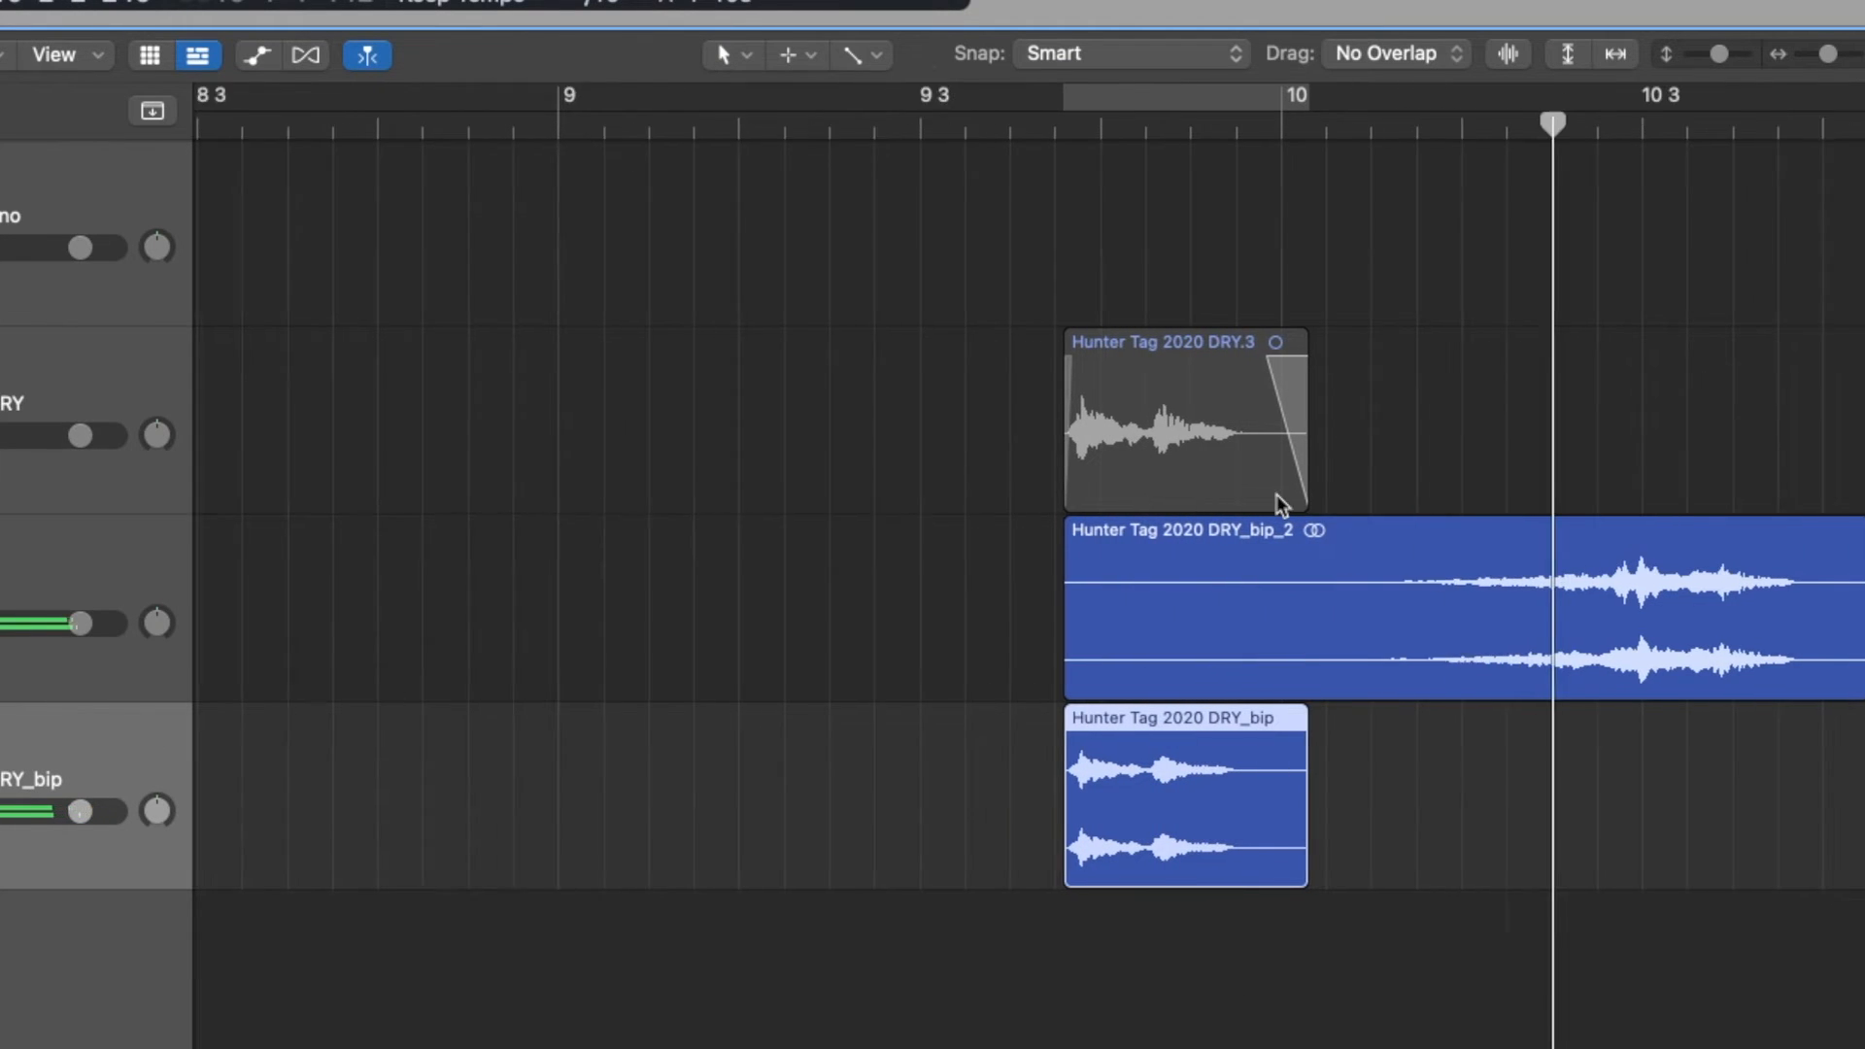
pyautogui.hscroll(2, 1607, 518)
pyautogui.moveTo(1413, 584); pyautogui.dragTo(892, 637)
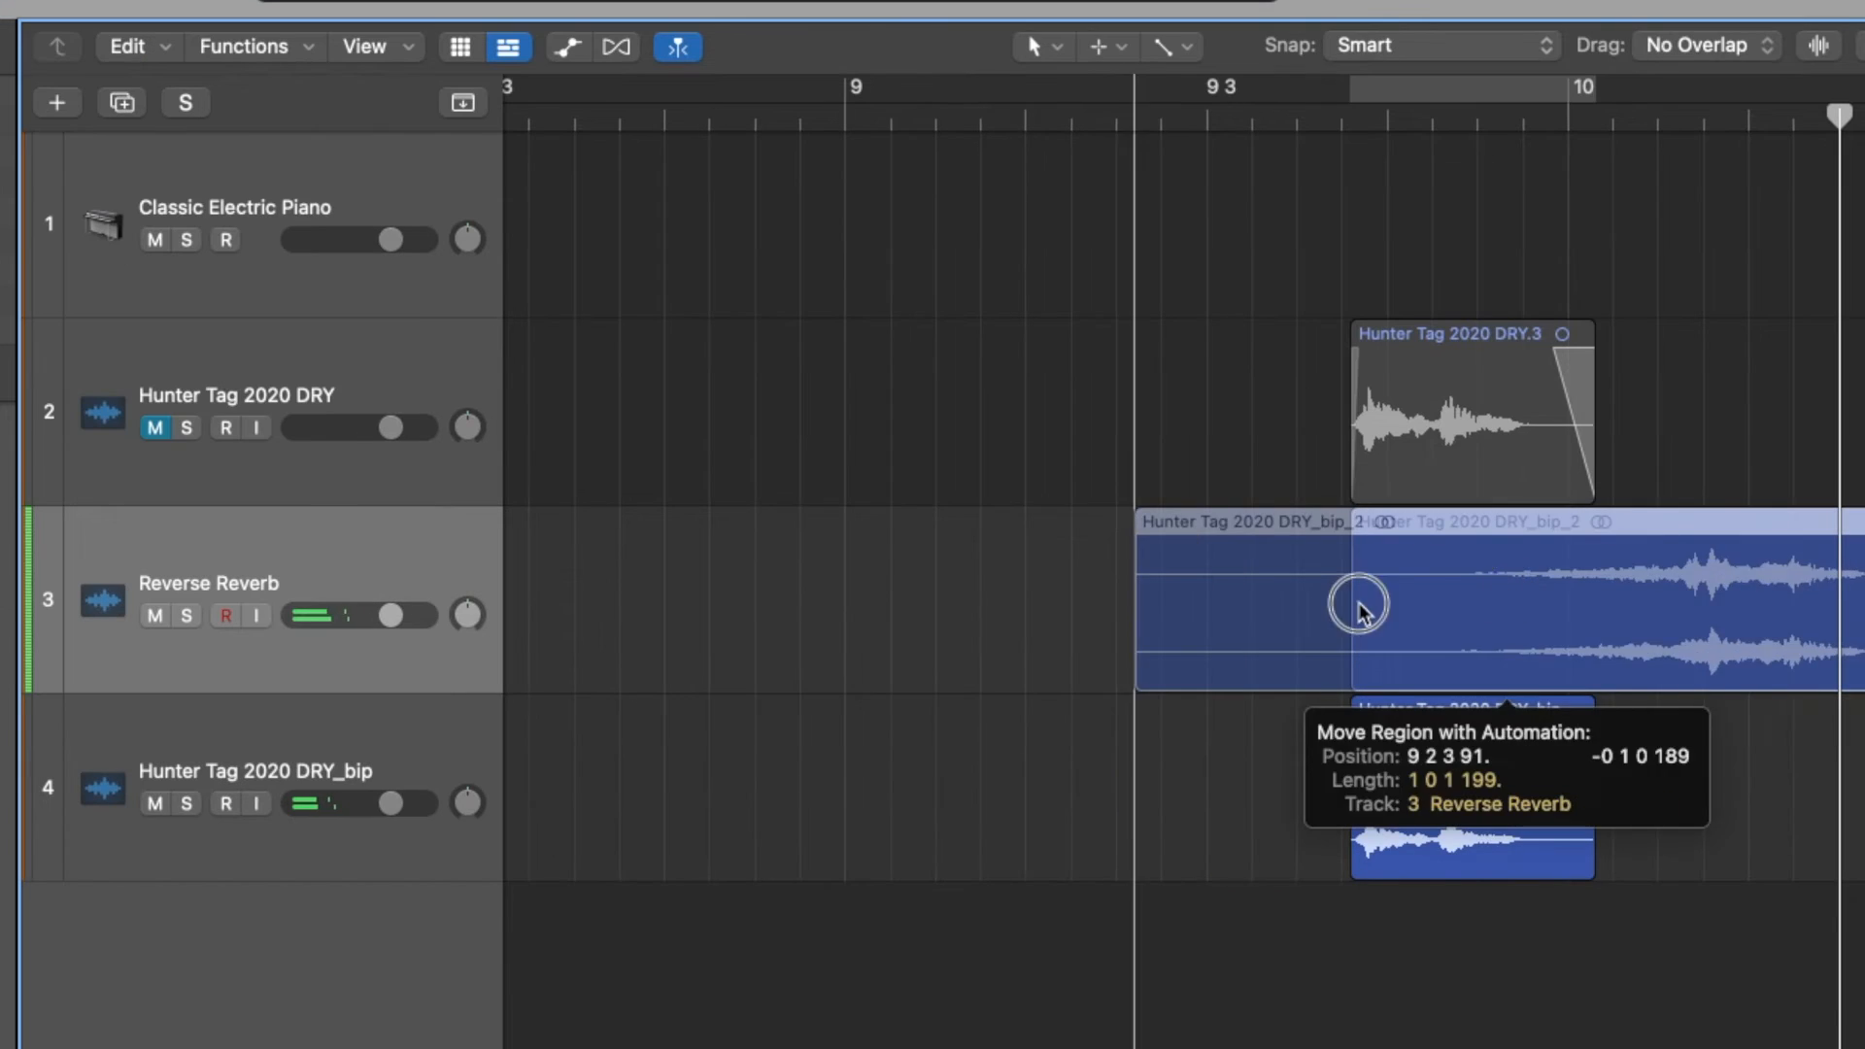
pyautogui.moveTo(1183, 625); pyautogui.dragTo(1158, 616)
pyautogui.click(1220, 113)
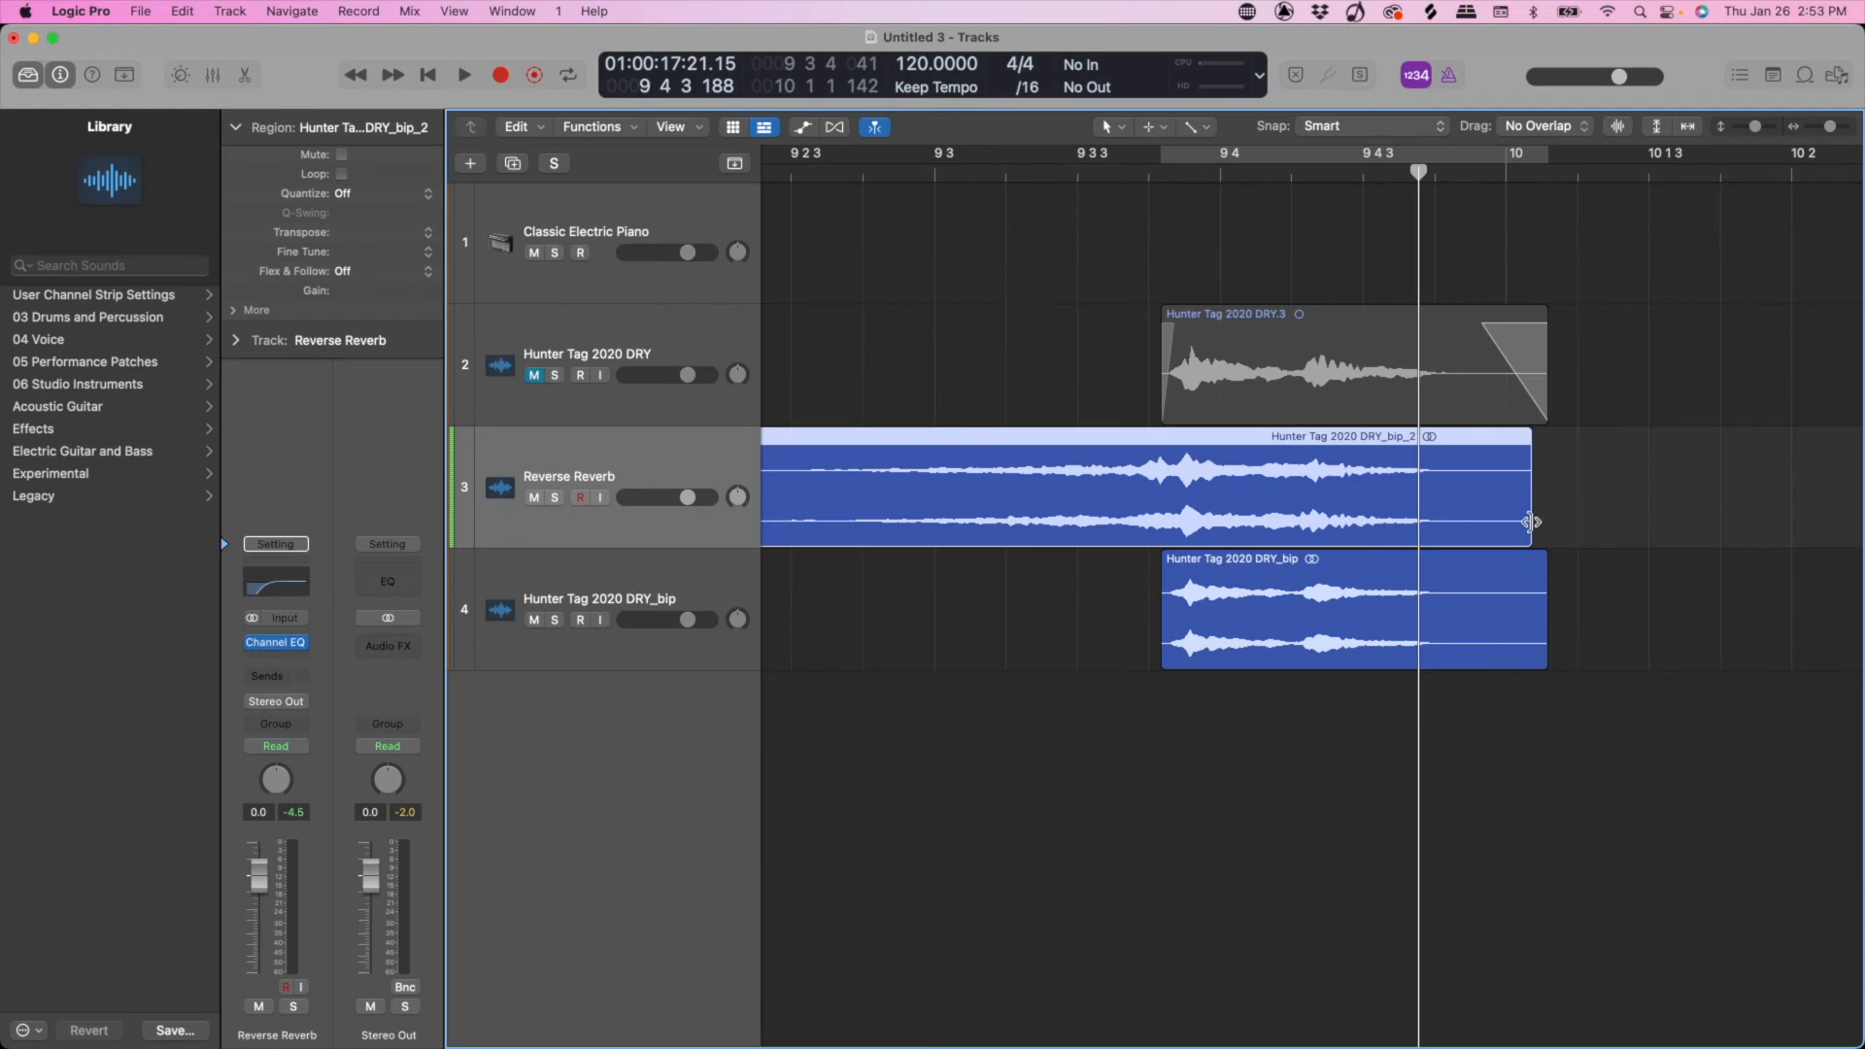
# Step: Trim the end of the Reverse Reverb region back to the start of the Hunter Tag 2020 DRY_bip vocal and audition the transition
pyautogui.moveTo(1531, 523); pyautogui.dragTo(1169, 525)
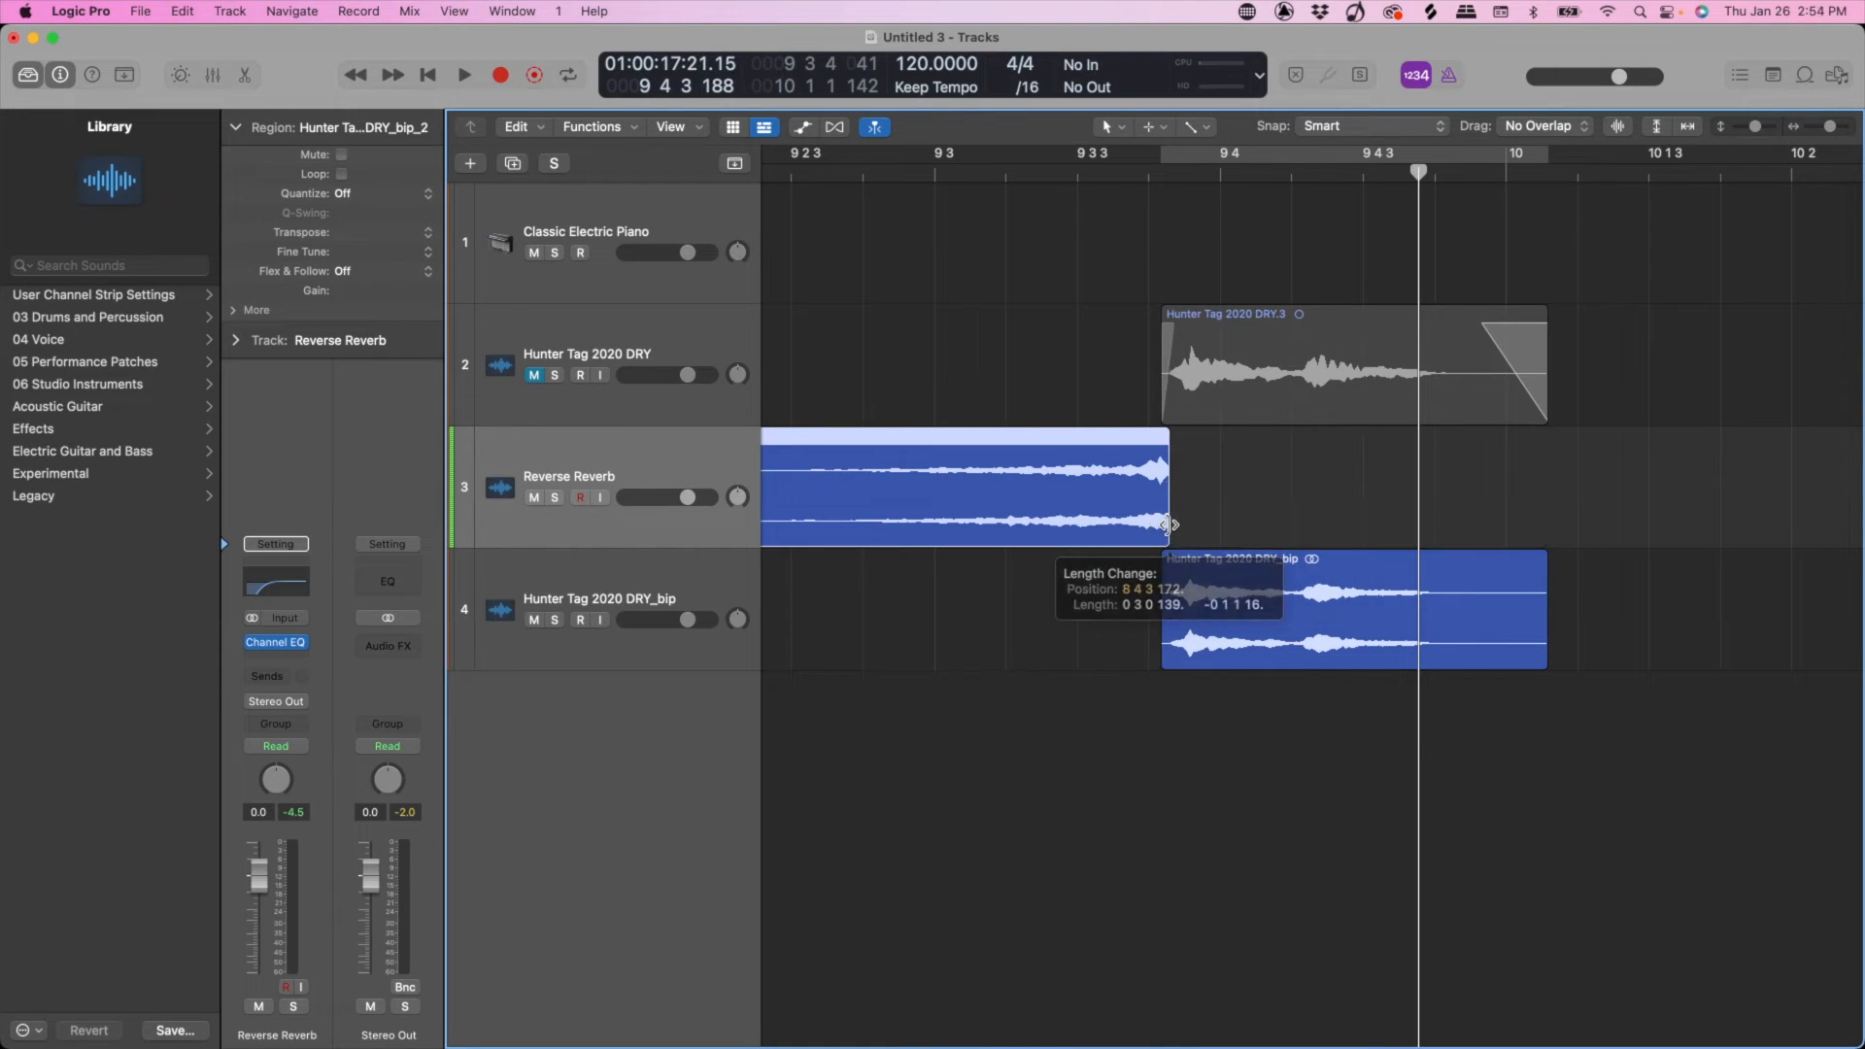
pyautogui.doubleClick(919, 179)
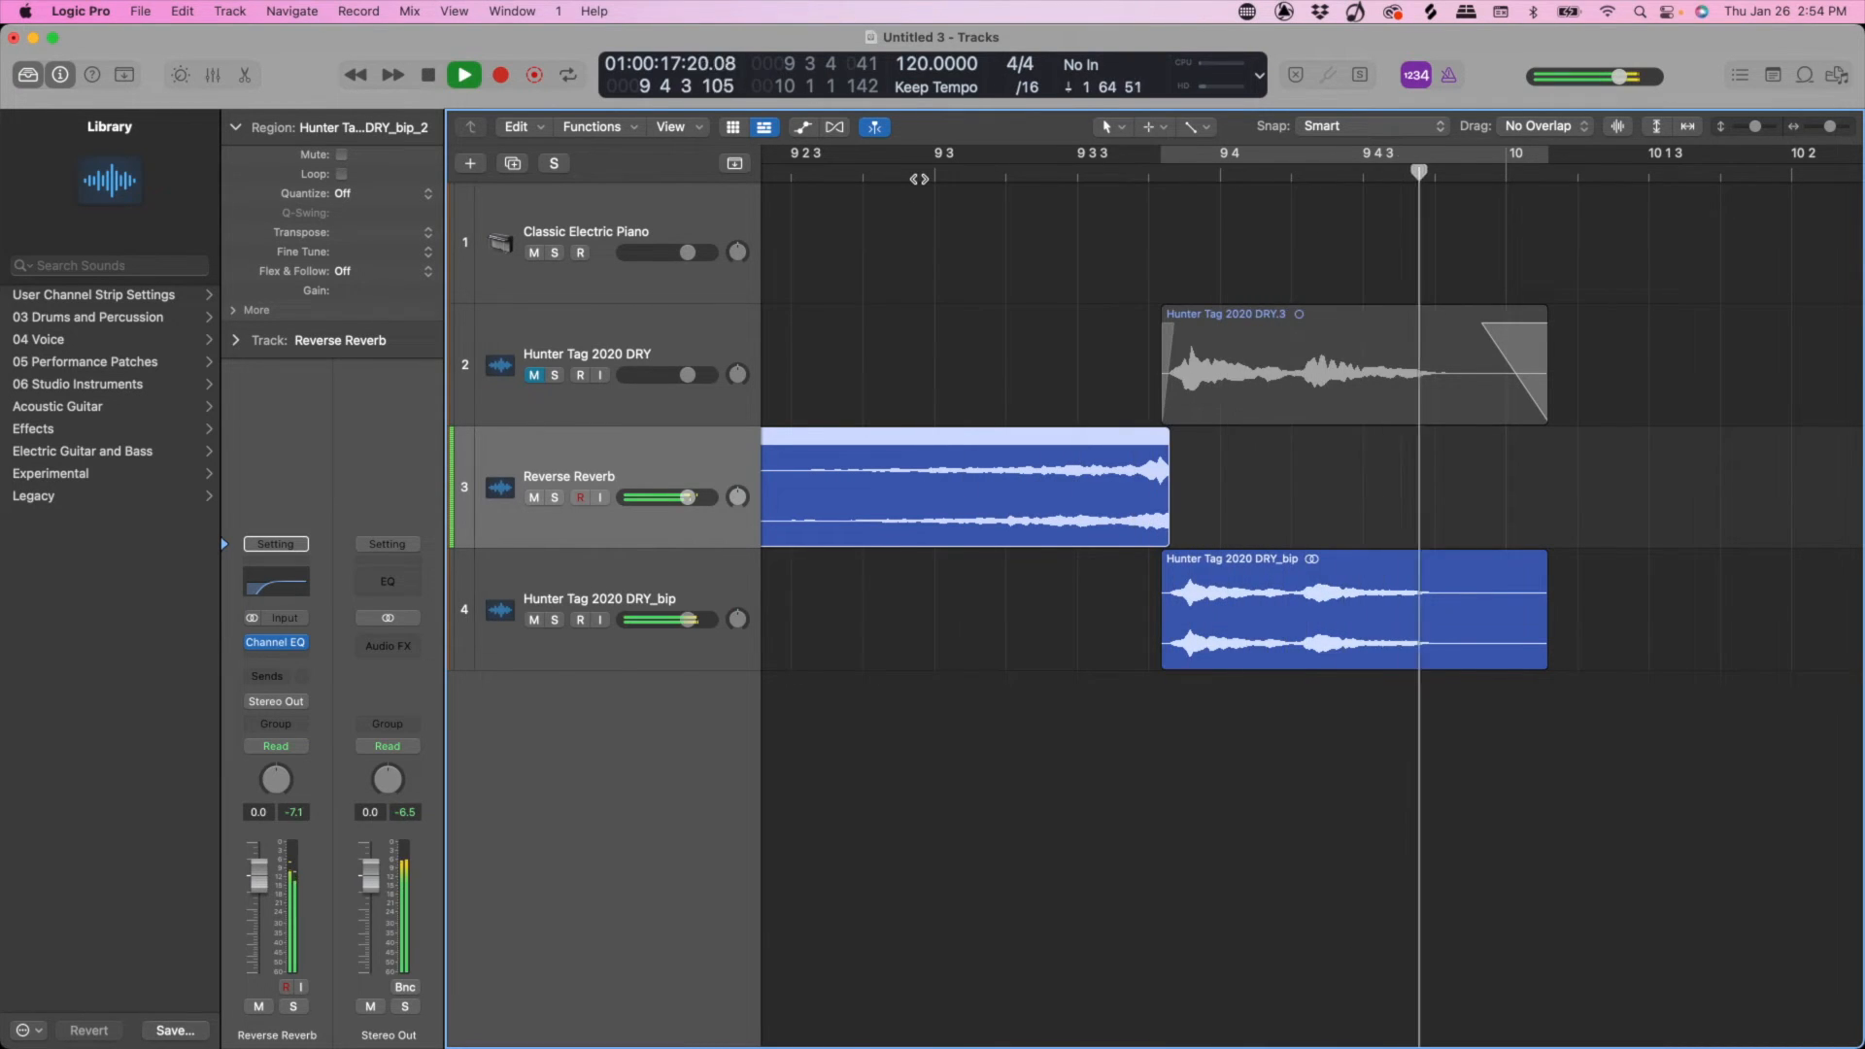
pyautogui.press('space')
pyautogui.hscroll(-4, 919, 180)
pyautogui.scroll(-3, 919, 180)
pyautogui.doubleClick(877, 175)
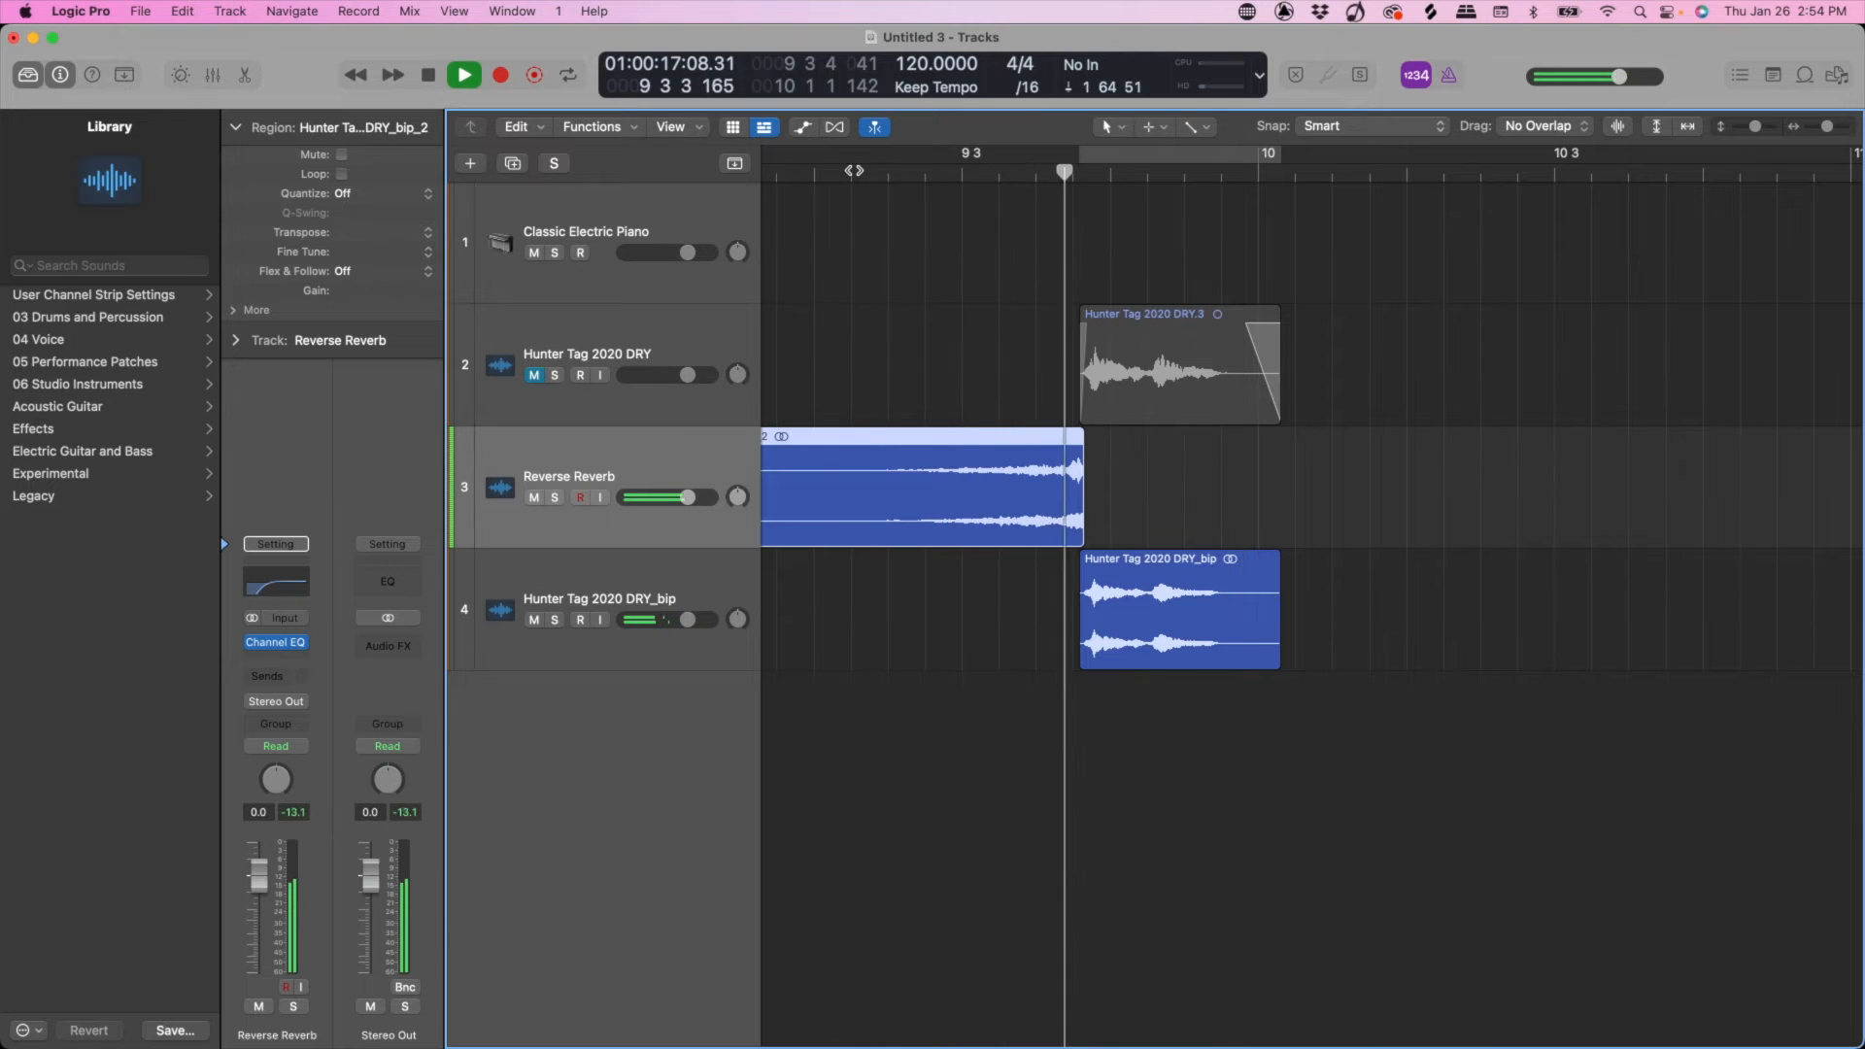
pyautogui.press('space')
# Step: Add a short fade-out to the end of the Reverse Reverb region and a short fade-in to the start of the Hunter Tag 2020 DRY_bip region
pyautogui.scroll(6, 1148, 438)
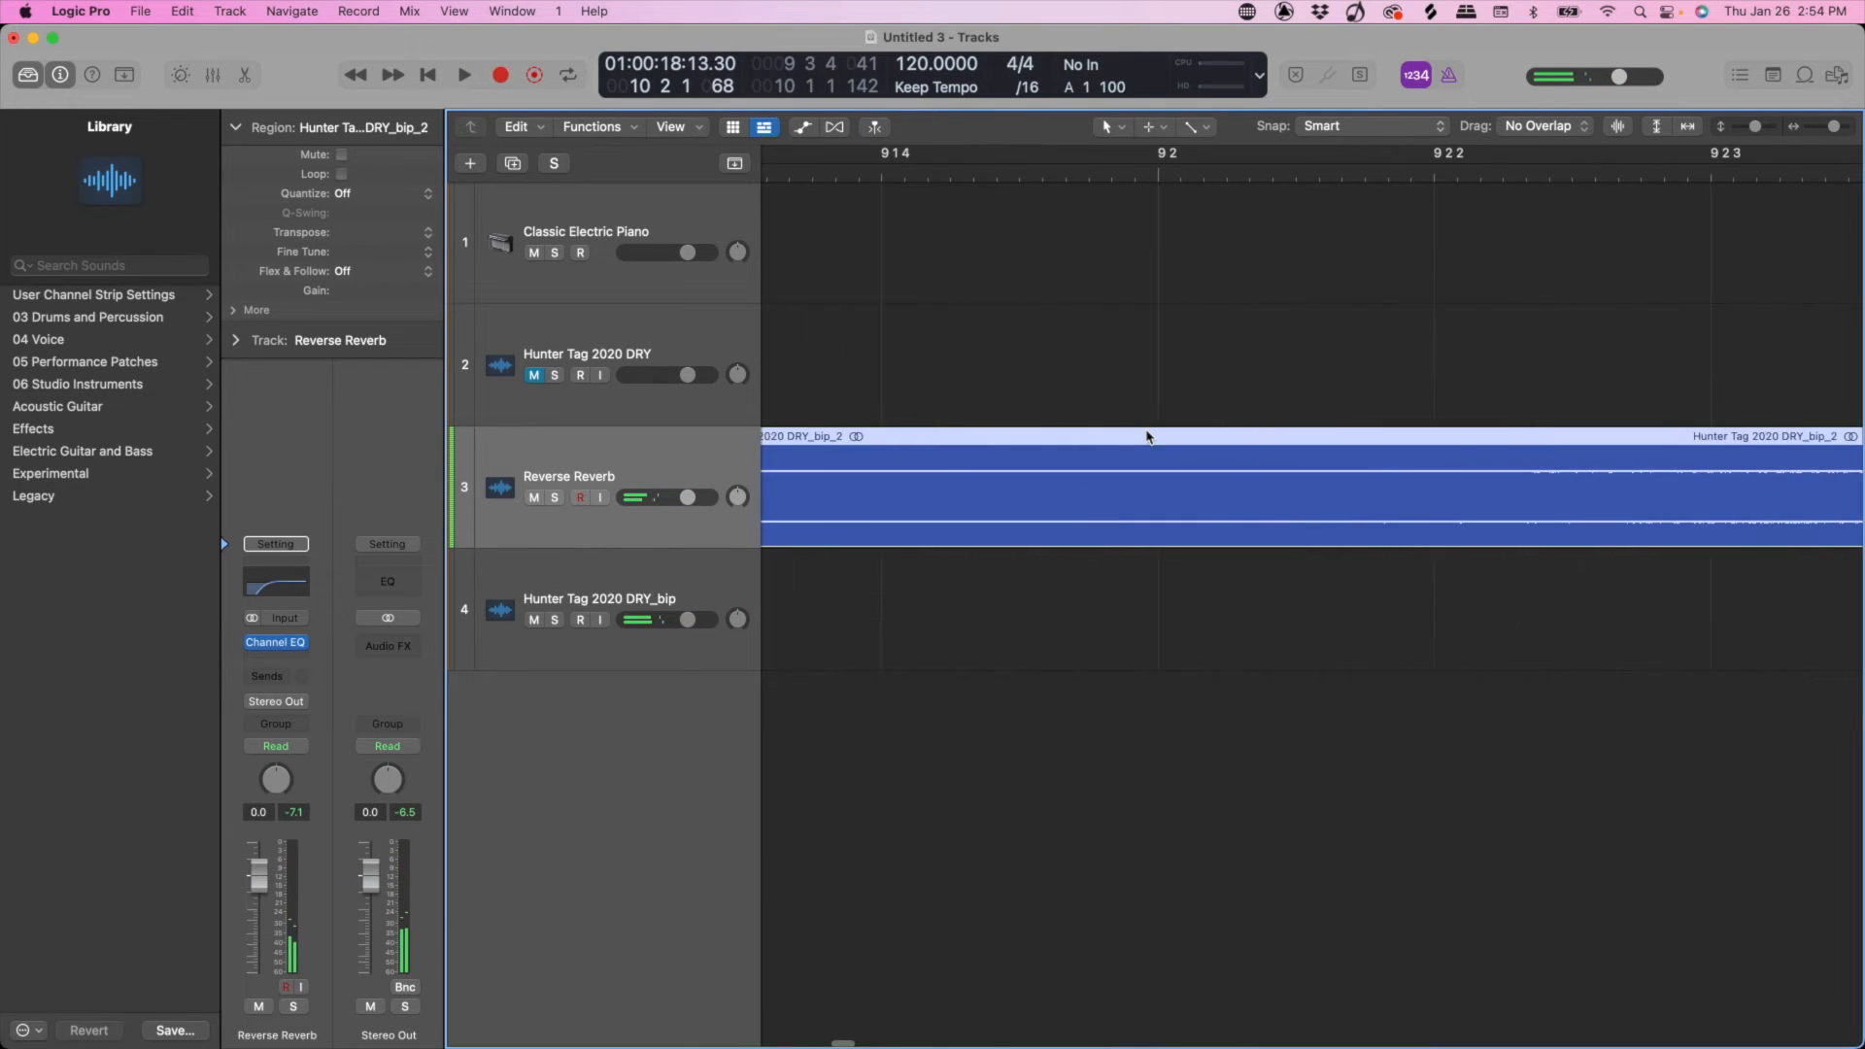
pyautogui.hscroll(5, 1140, 437)
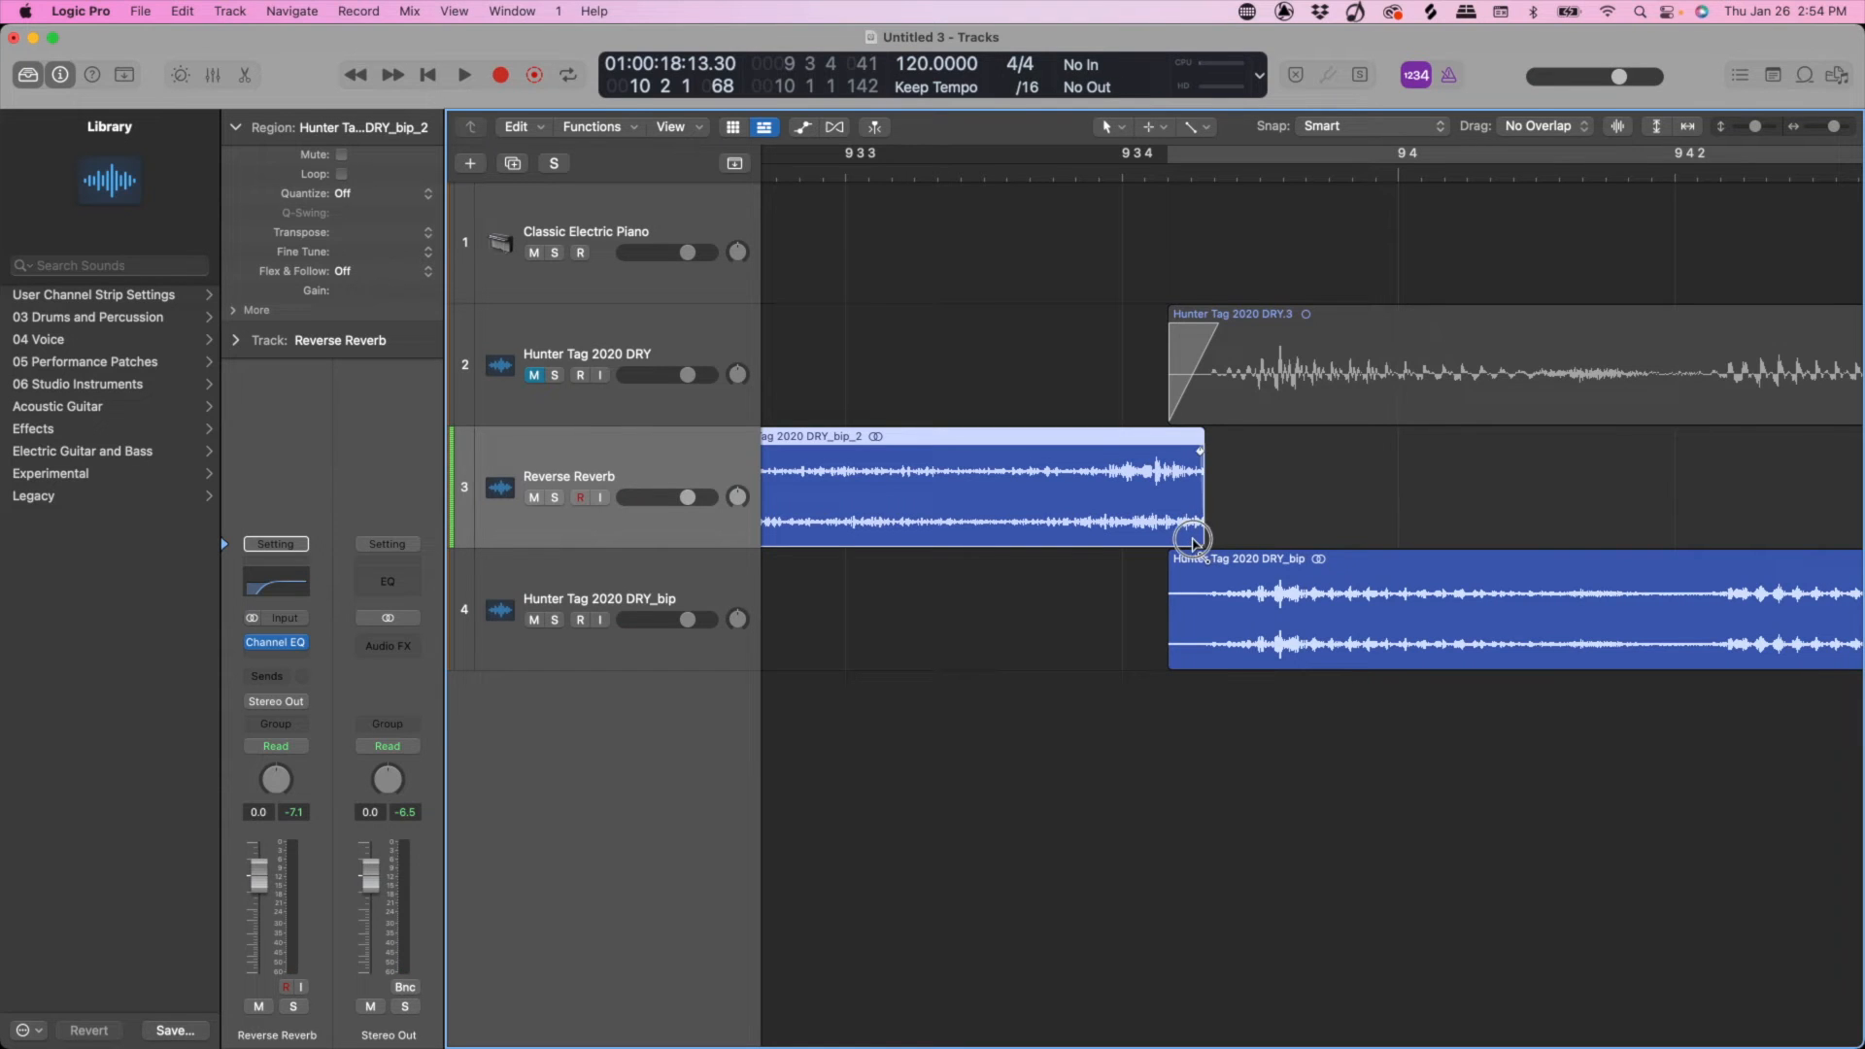
pyautogui.click(1172, 659)
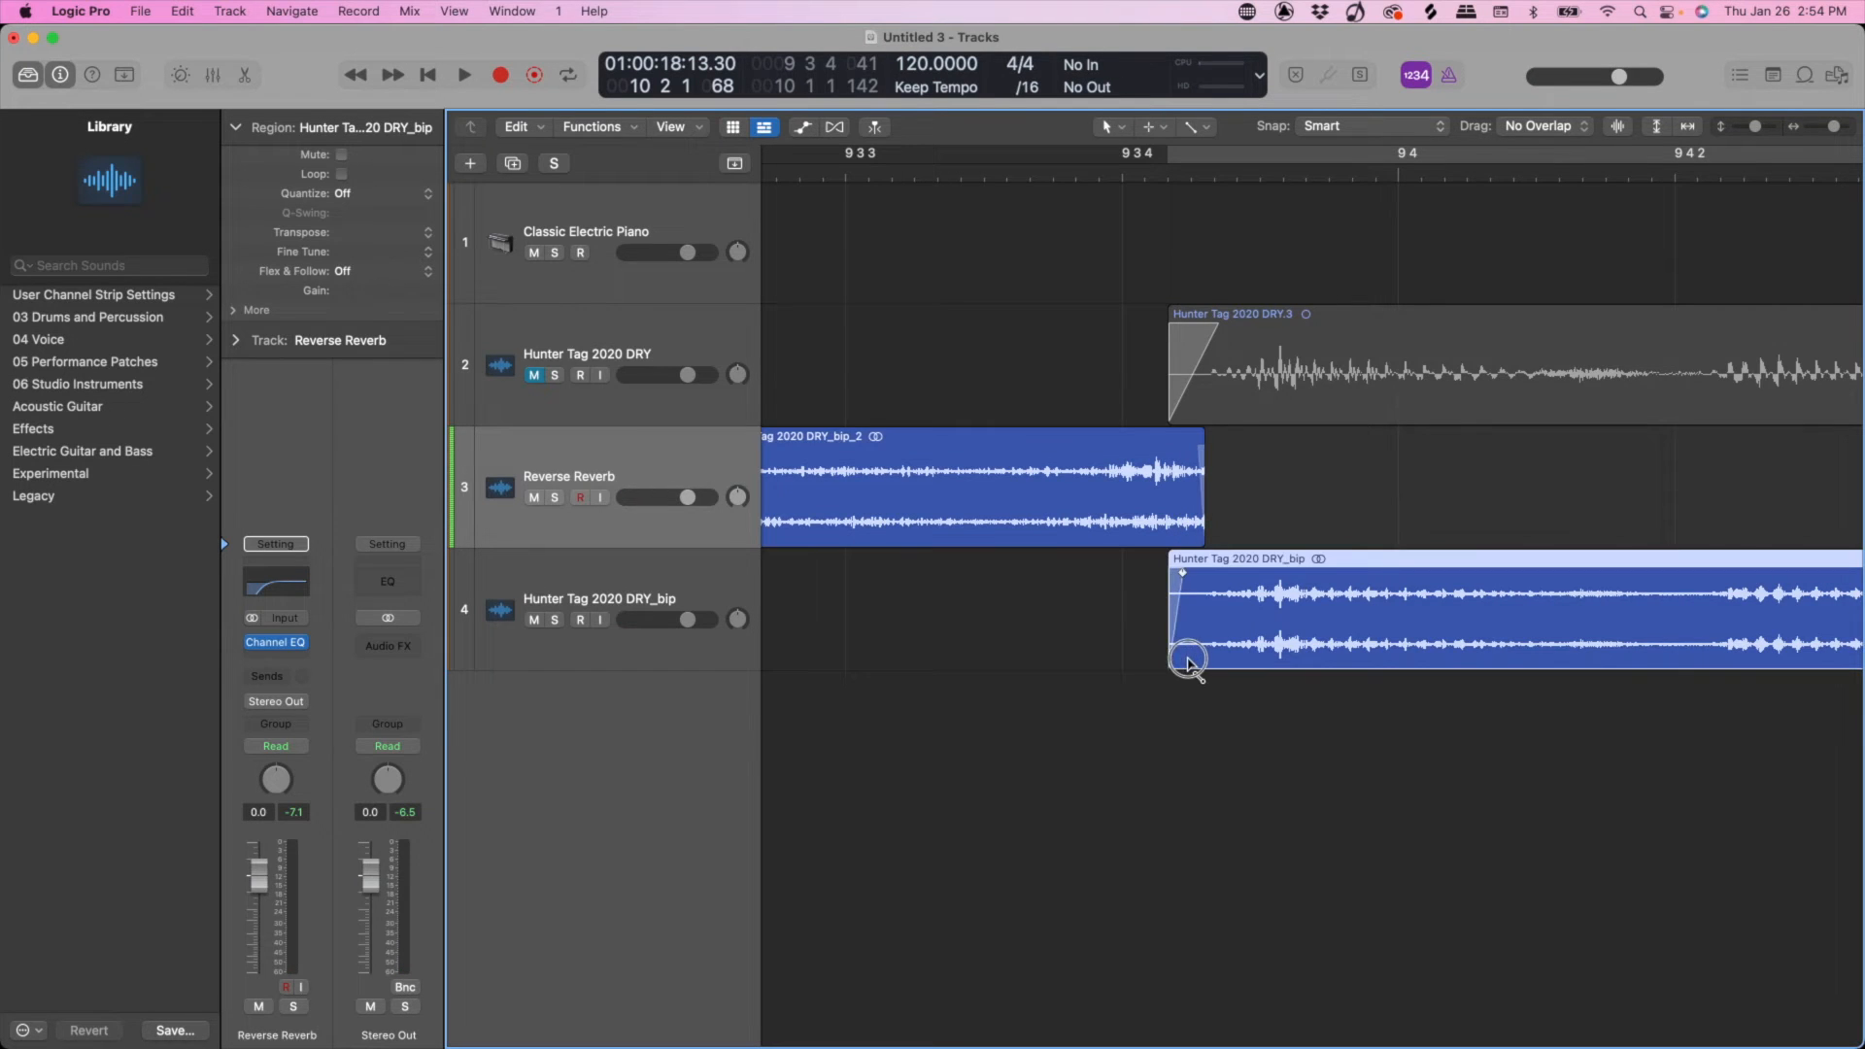
# Step: Play back the faded transition from the reverse reverb into the vocal several times from just before the vocal
pyautogui.doubleClick(901, 171)
pyautogui.press('space')
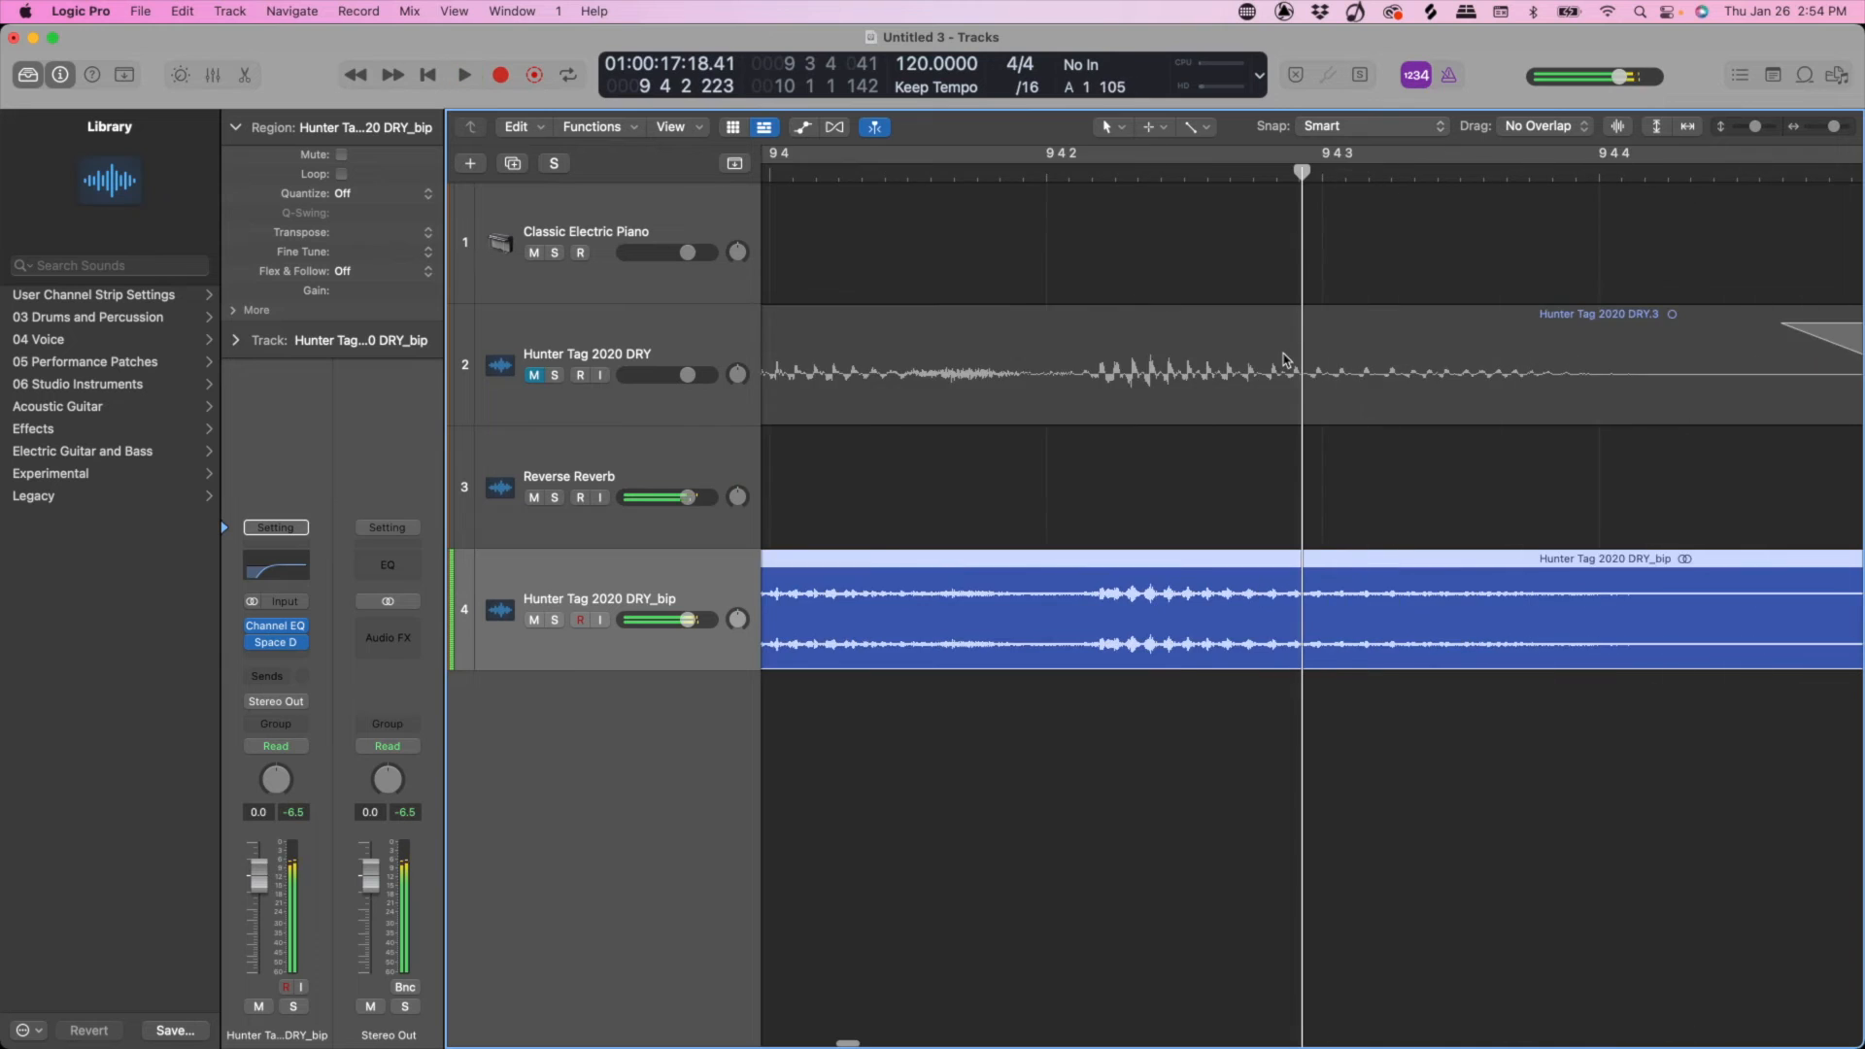
pyautogui.scroll(-6, 1280, 370)
pyautogui.press('space')
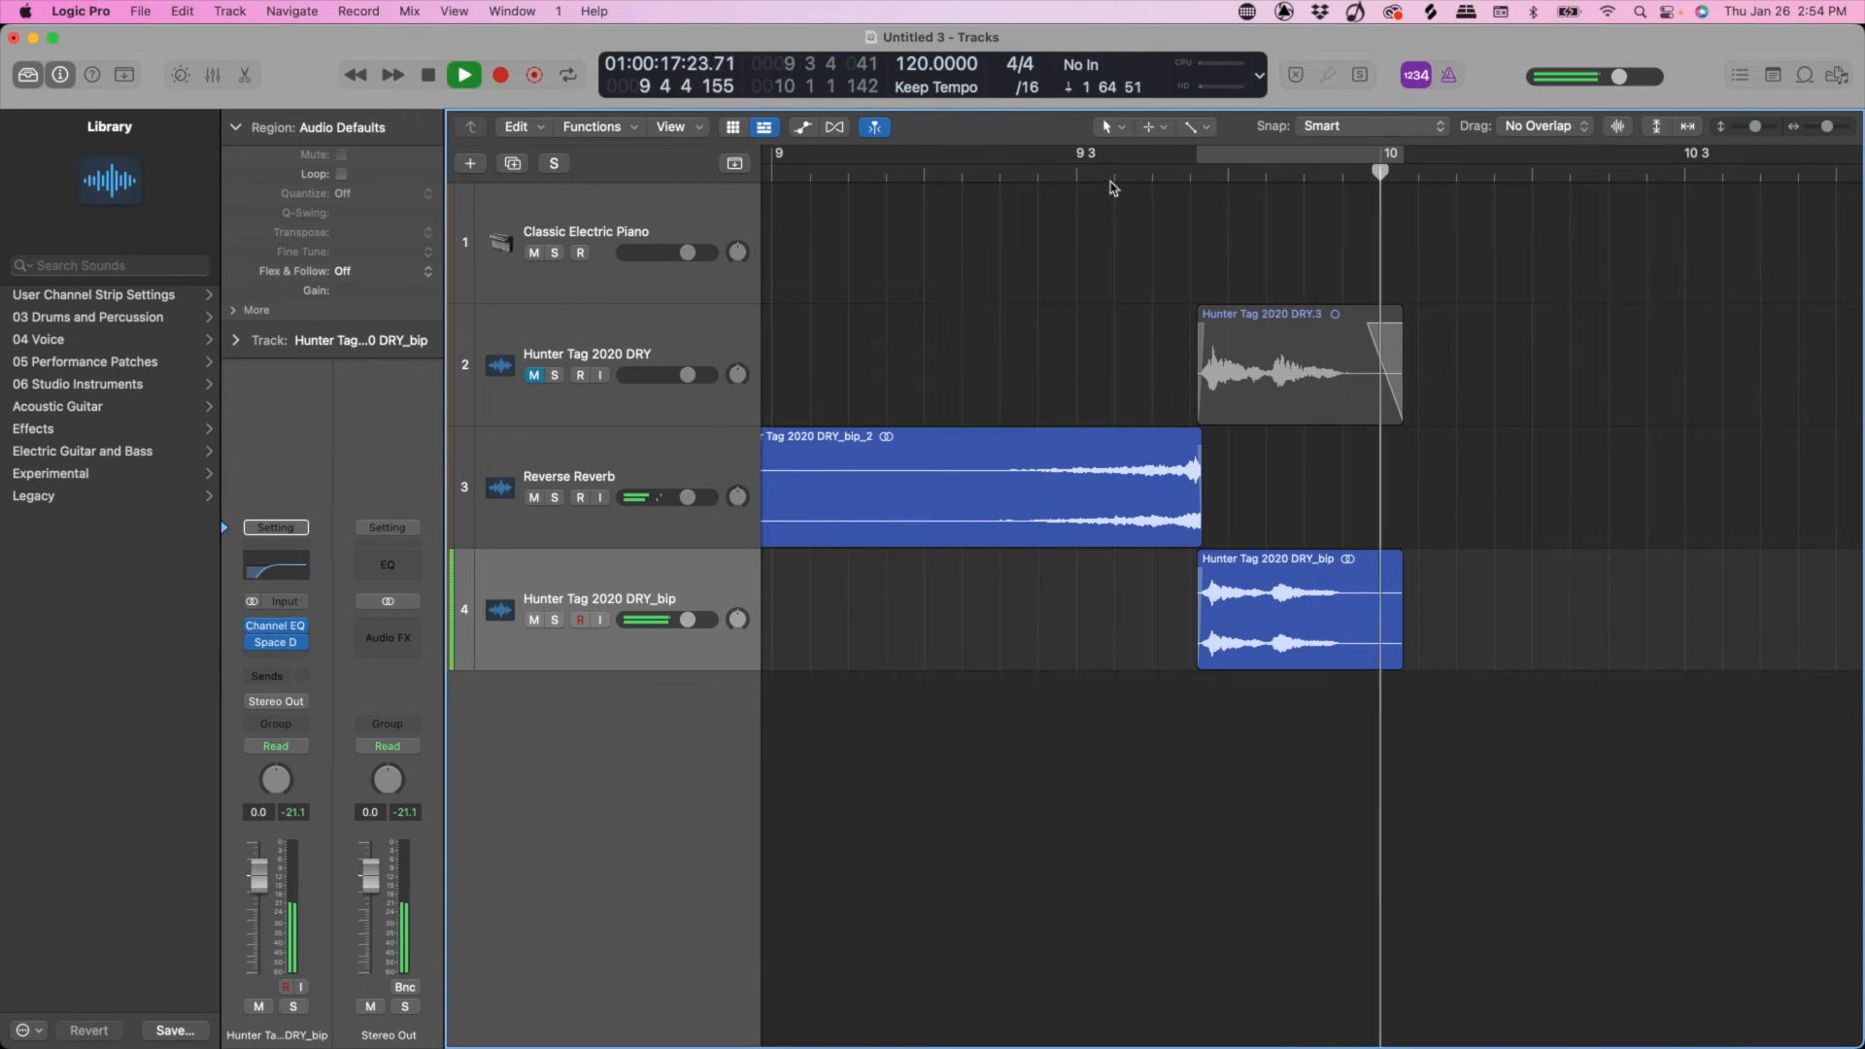
pyautogui.click(1052, 173)
pyautogui.hscroll(-3, 1052, 176)
pyautogui.press('space')
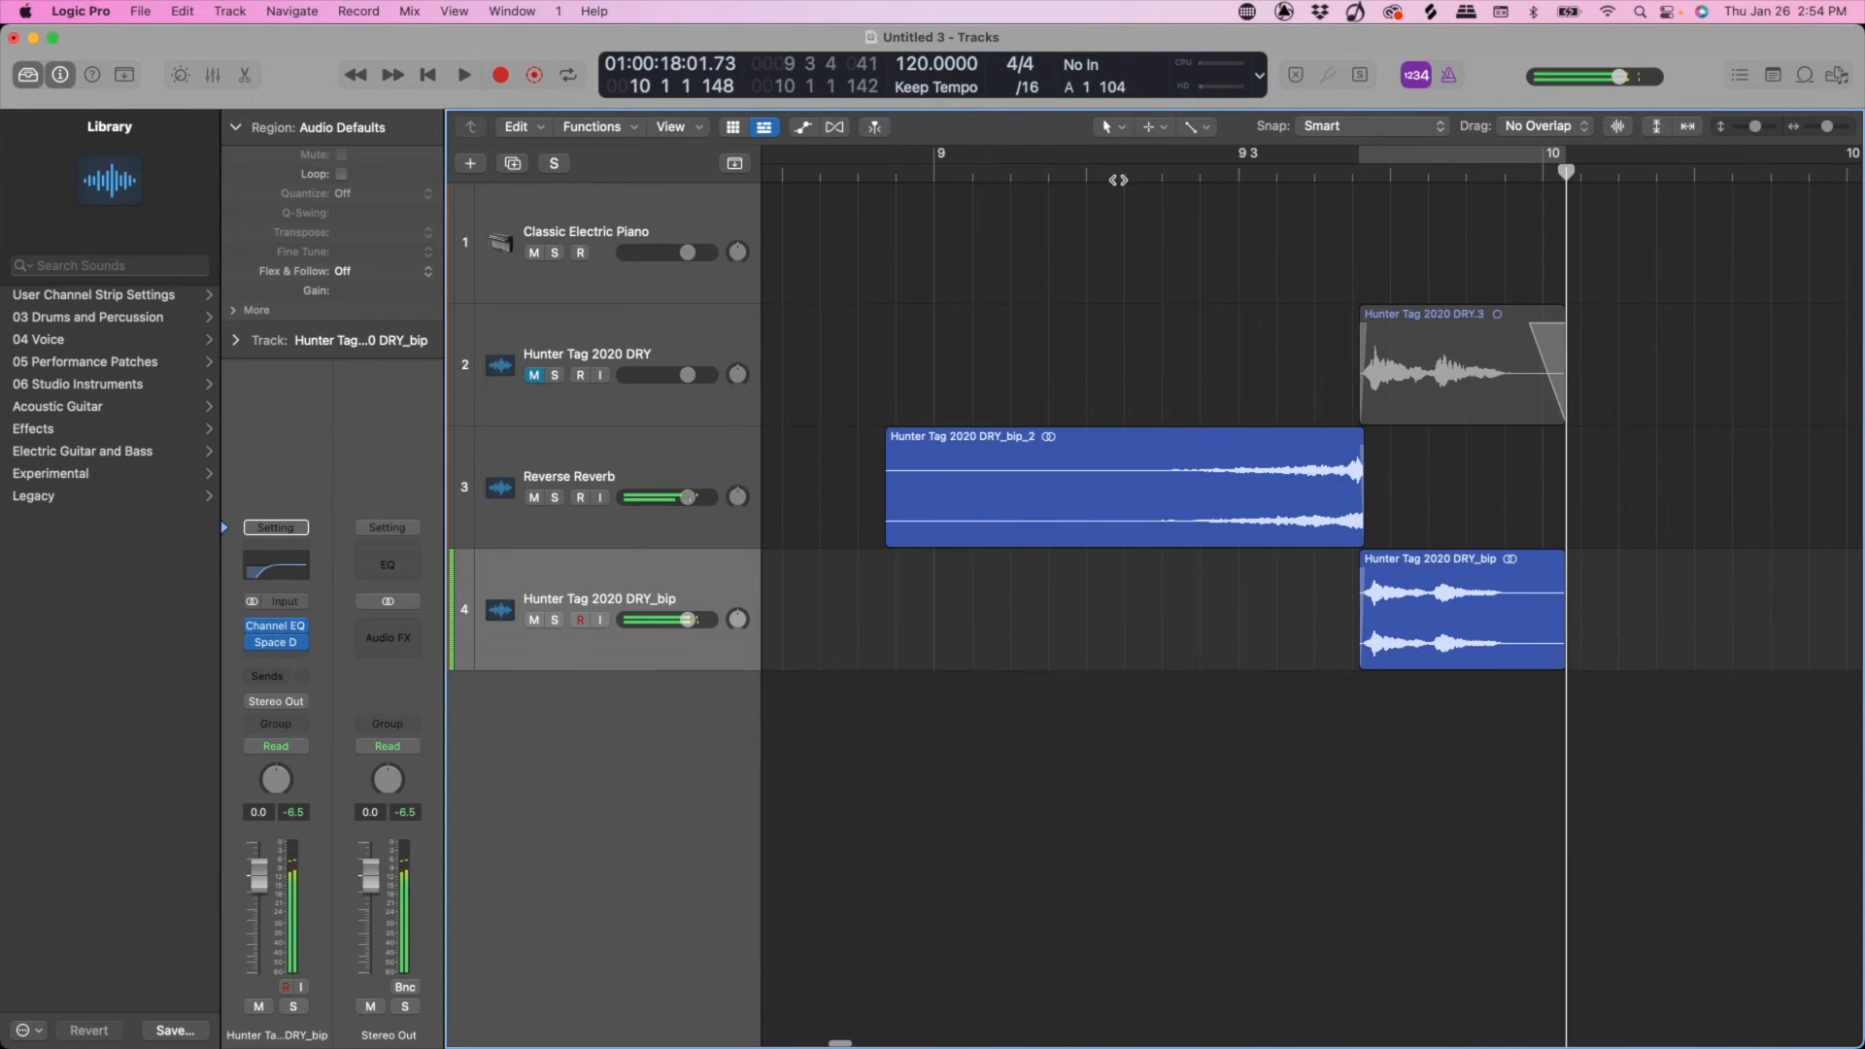
pyautogui.click(1135, 175)
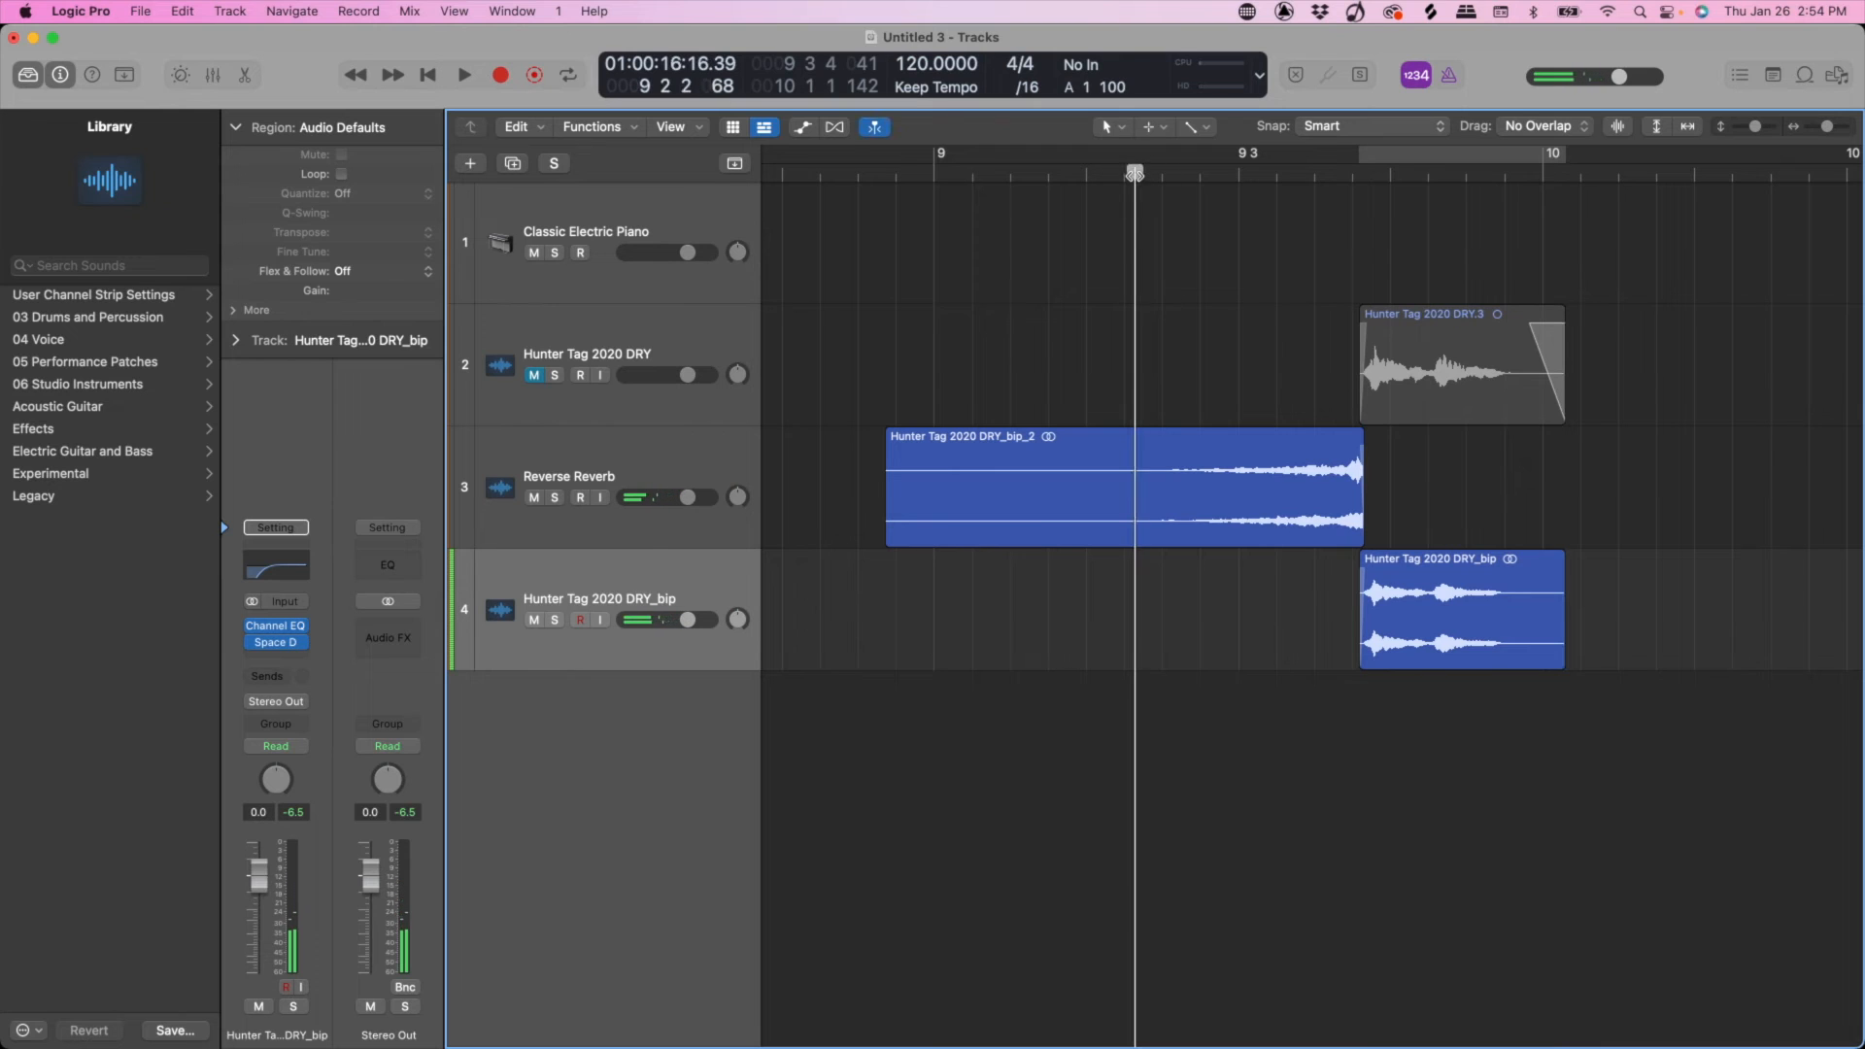
pyautogui.press('space')
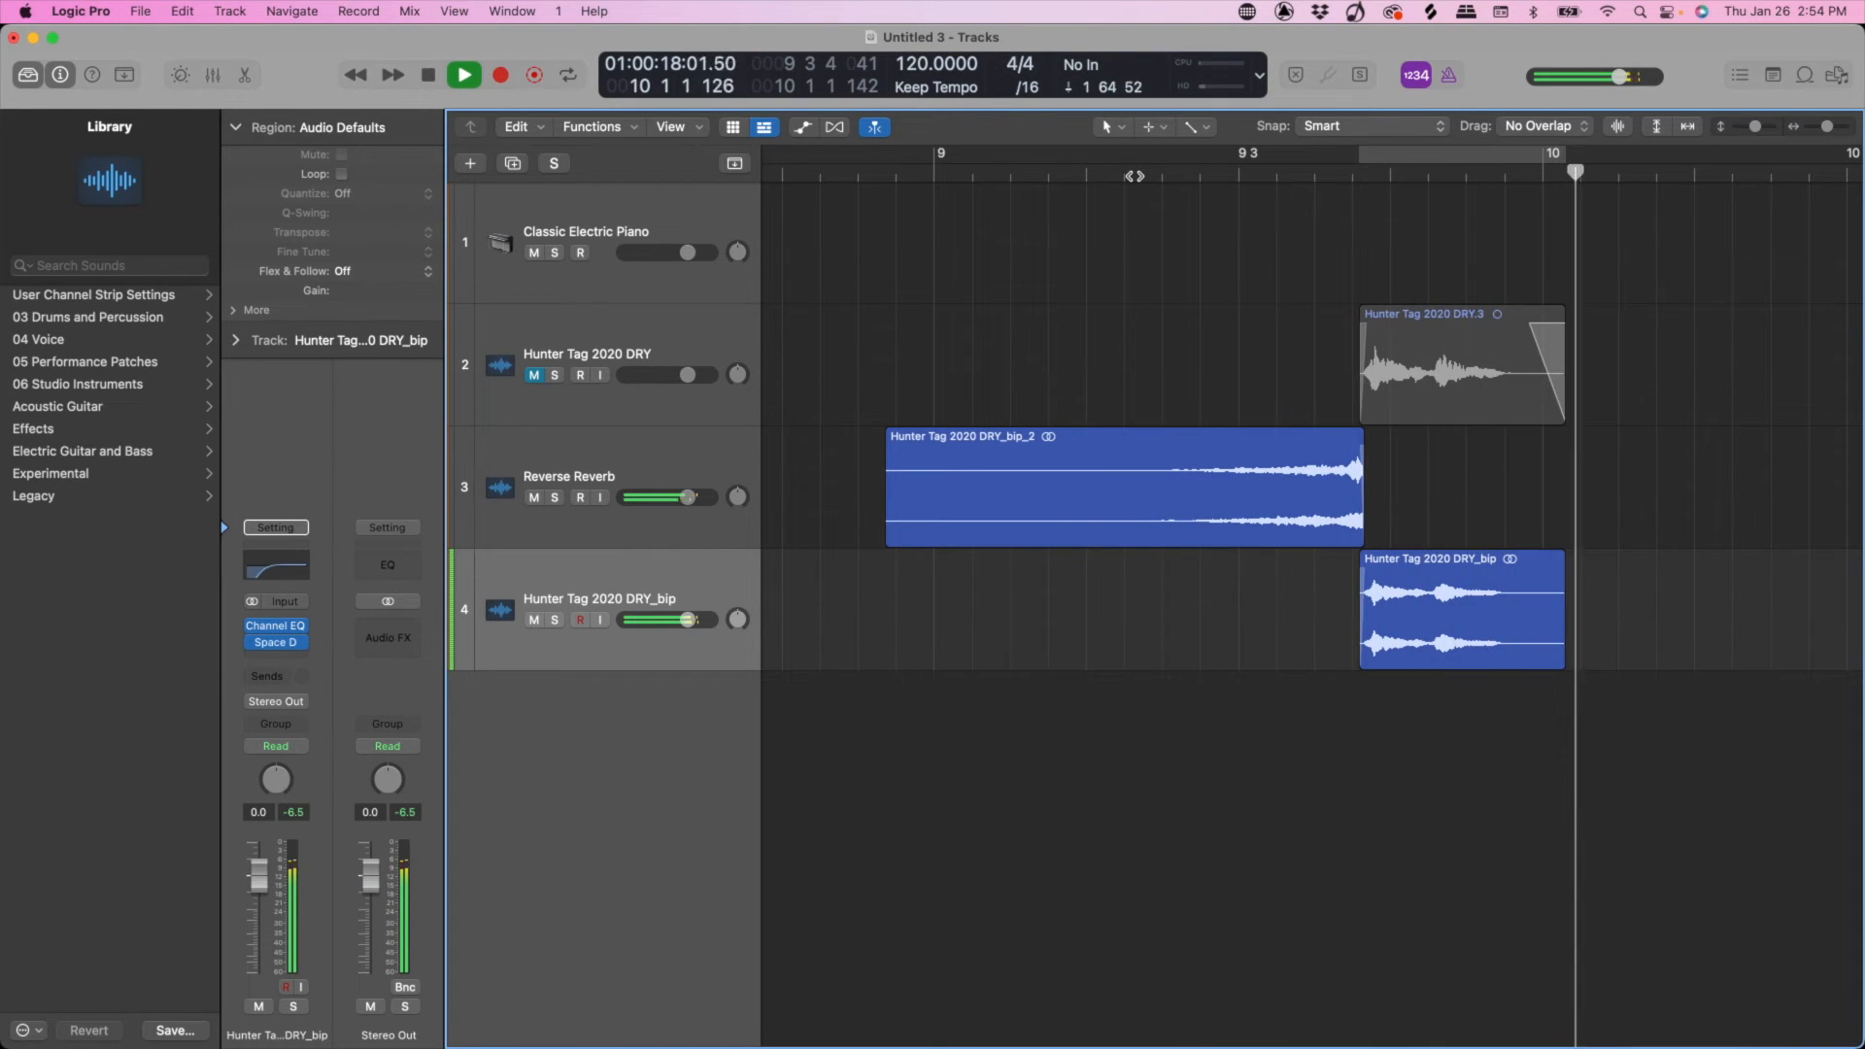
pyautogui.press('space')
# Step: Copy the Hunter Tag 2020 DRY_bip region in place onto a new duplicate track with the same settings, and mute the original track
pyautogui.scroll(-2, 1291, 391)
pyautogui.hscroll(1, 1262, 404)
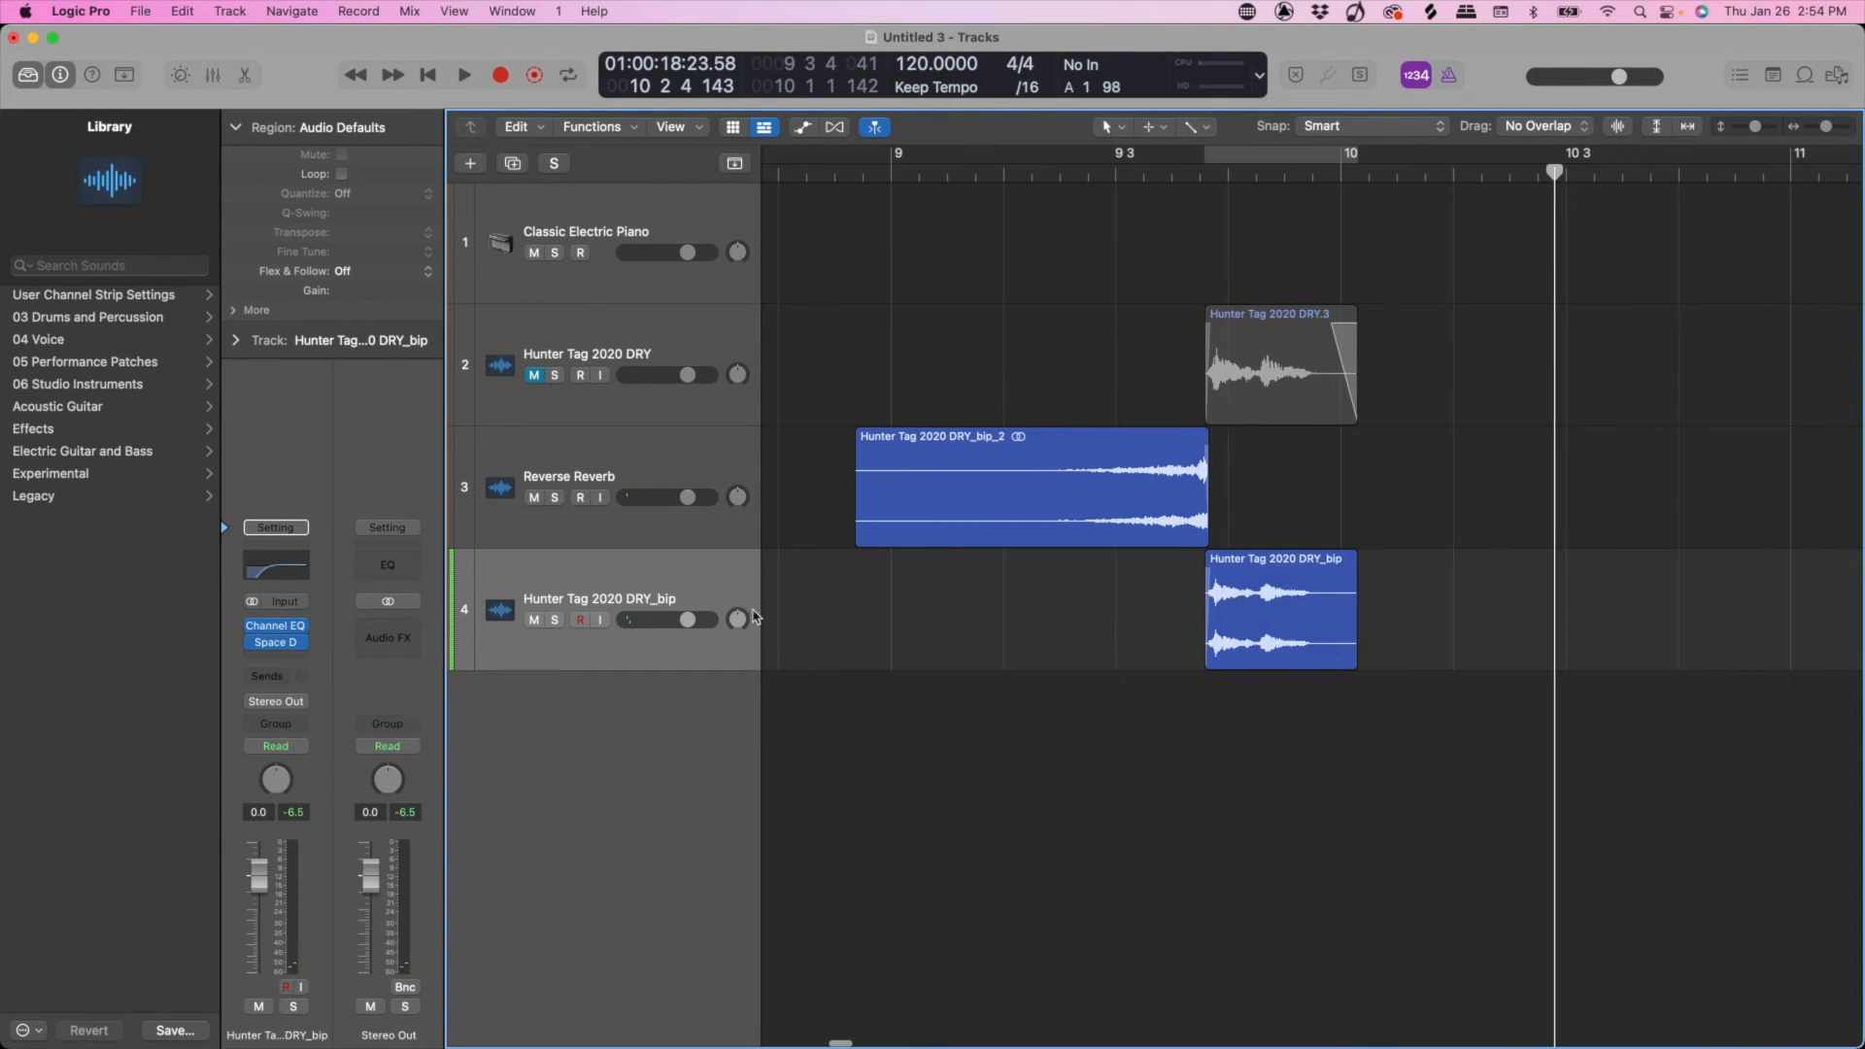
pyautogui.click(673, 587)
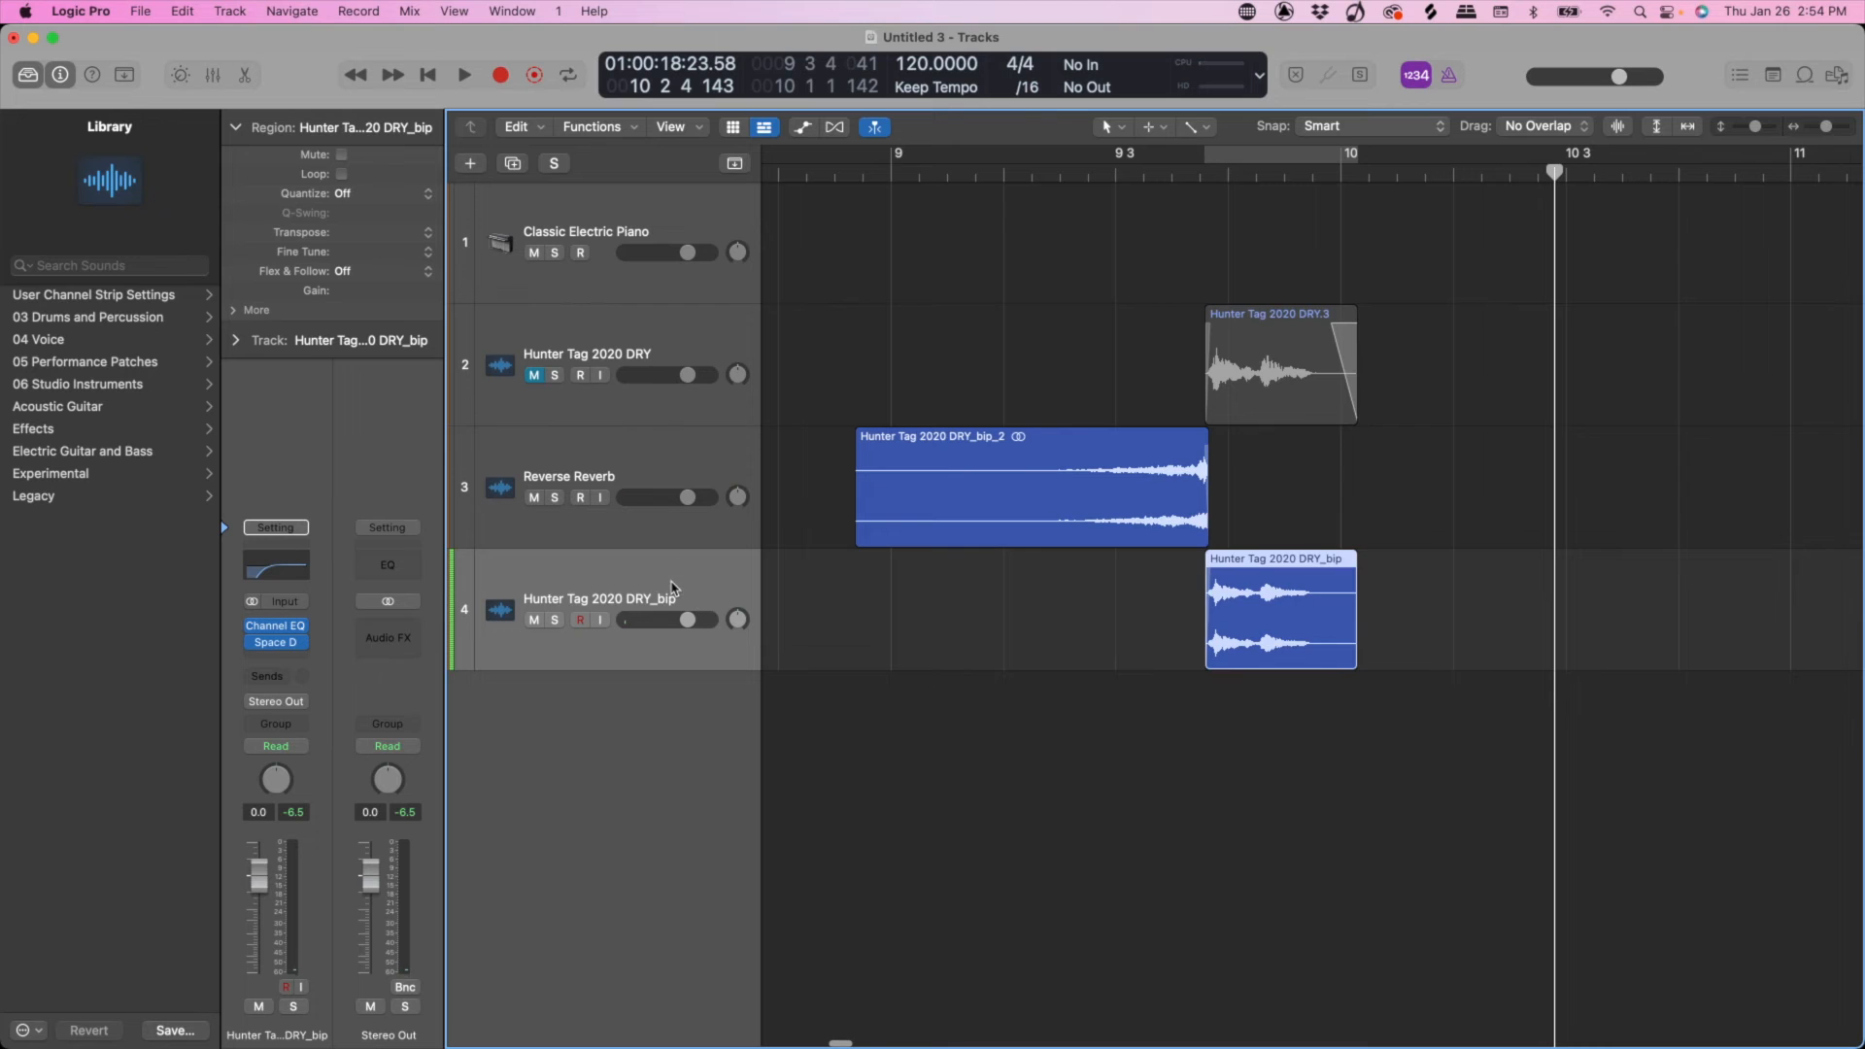
pyautogui.click(513, 164)
pyautogui.moveTo(1266, 640); pyautogui.dragTo(1268, 701)
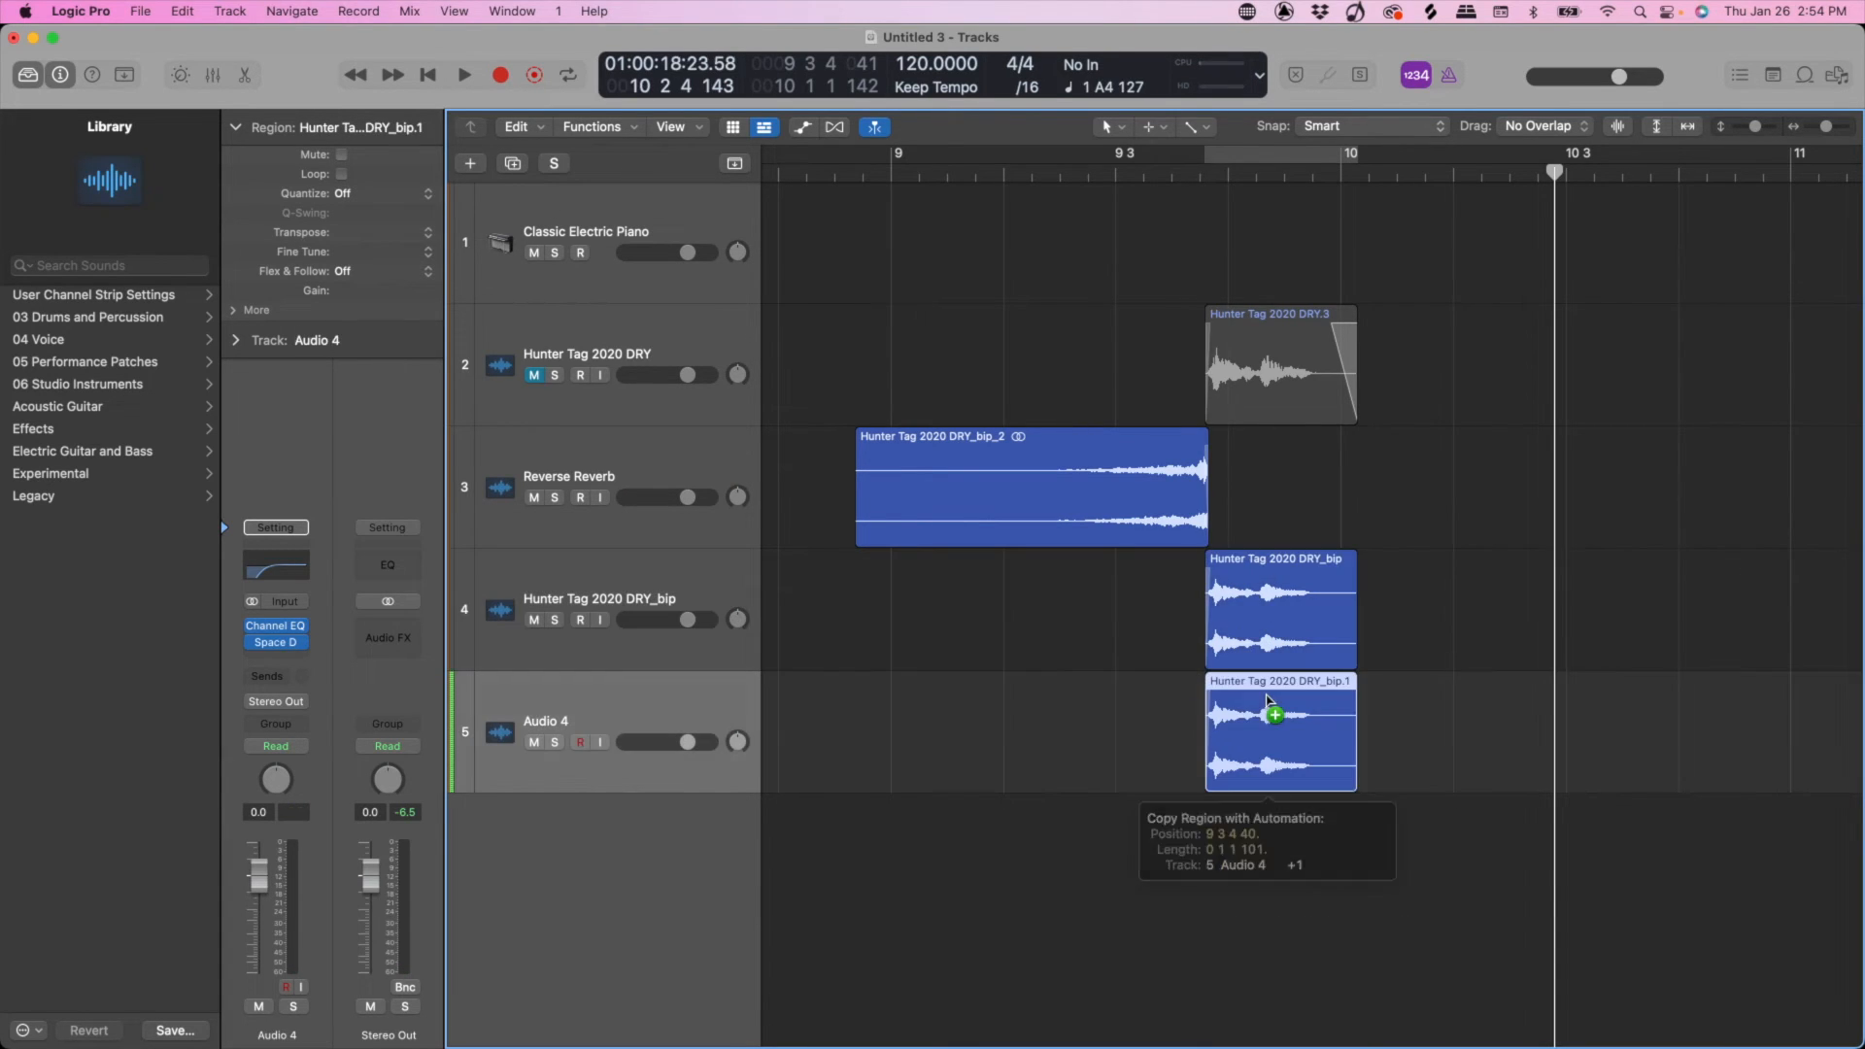
pyautogui.click(532, 621)
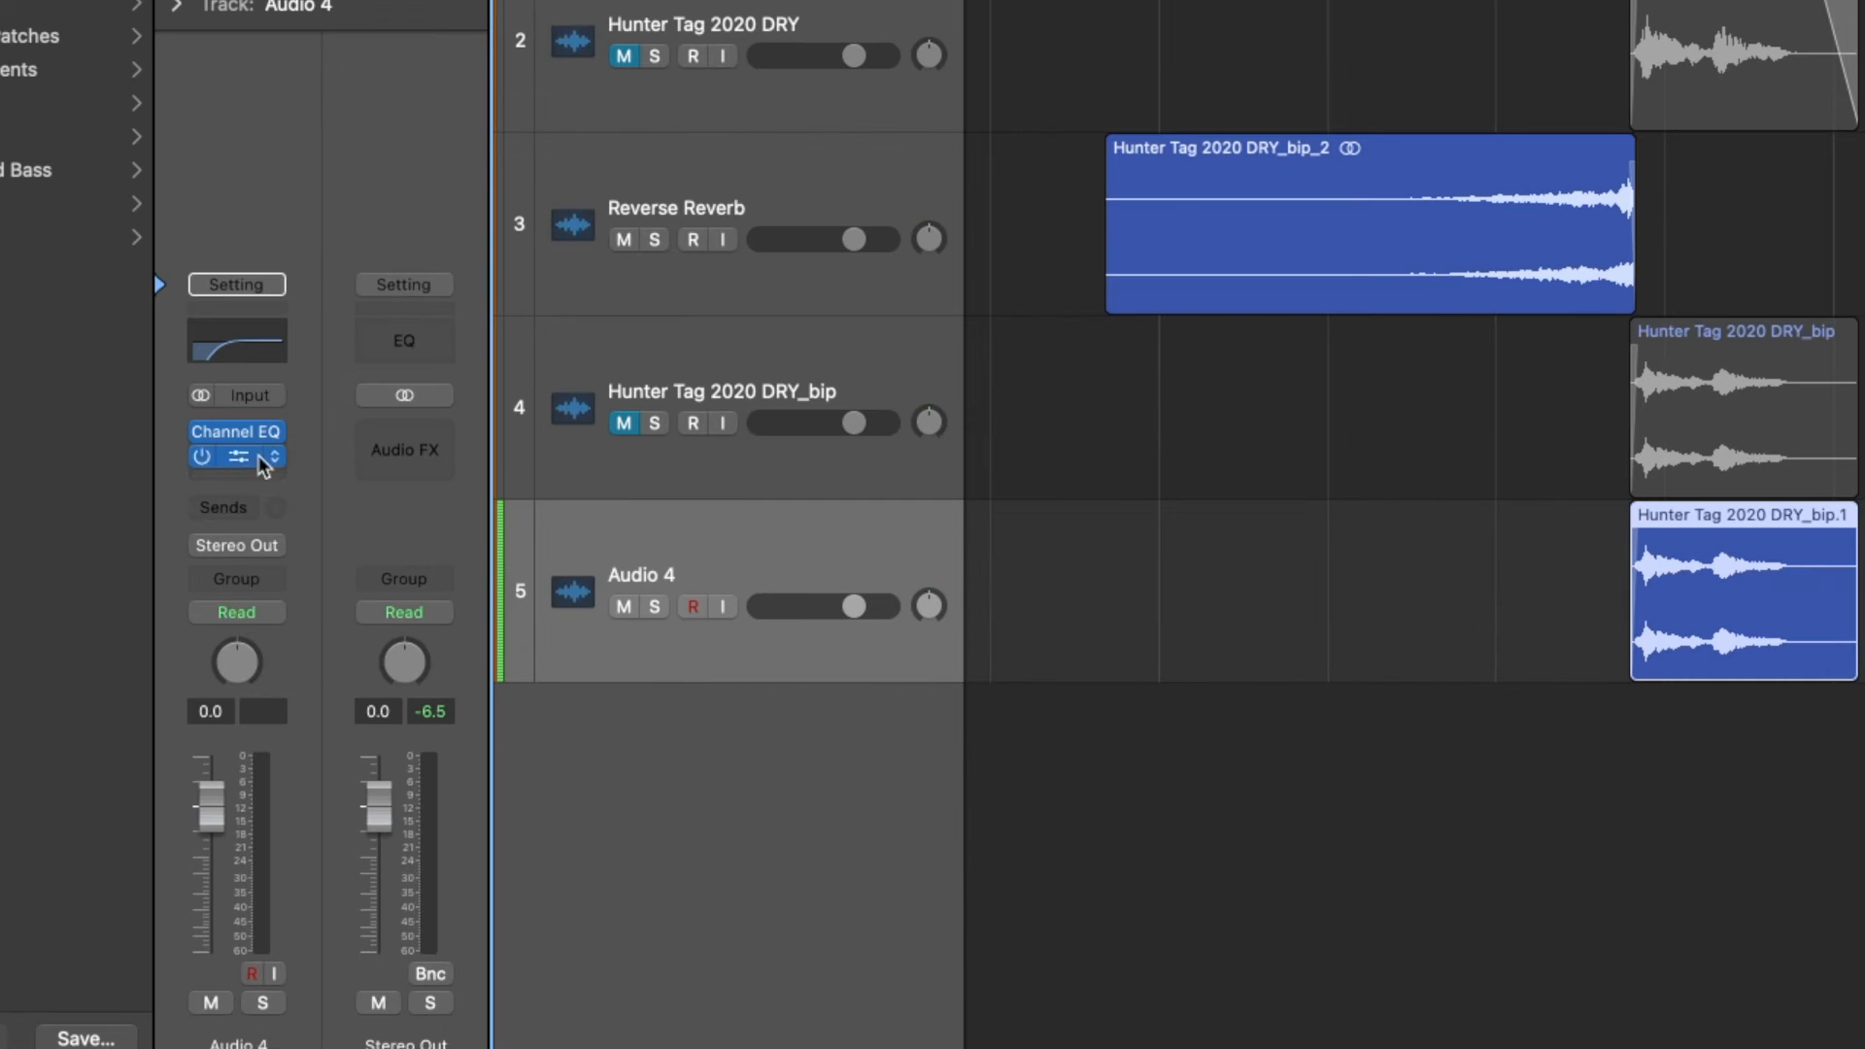
# Step: Insert the Stereo Delay plug-in in the next free effect slot on the Audio 4 track
pyautogui.click(285, 655)
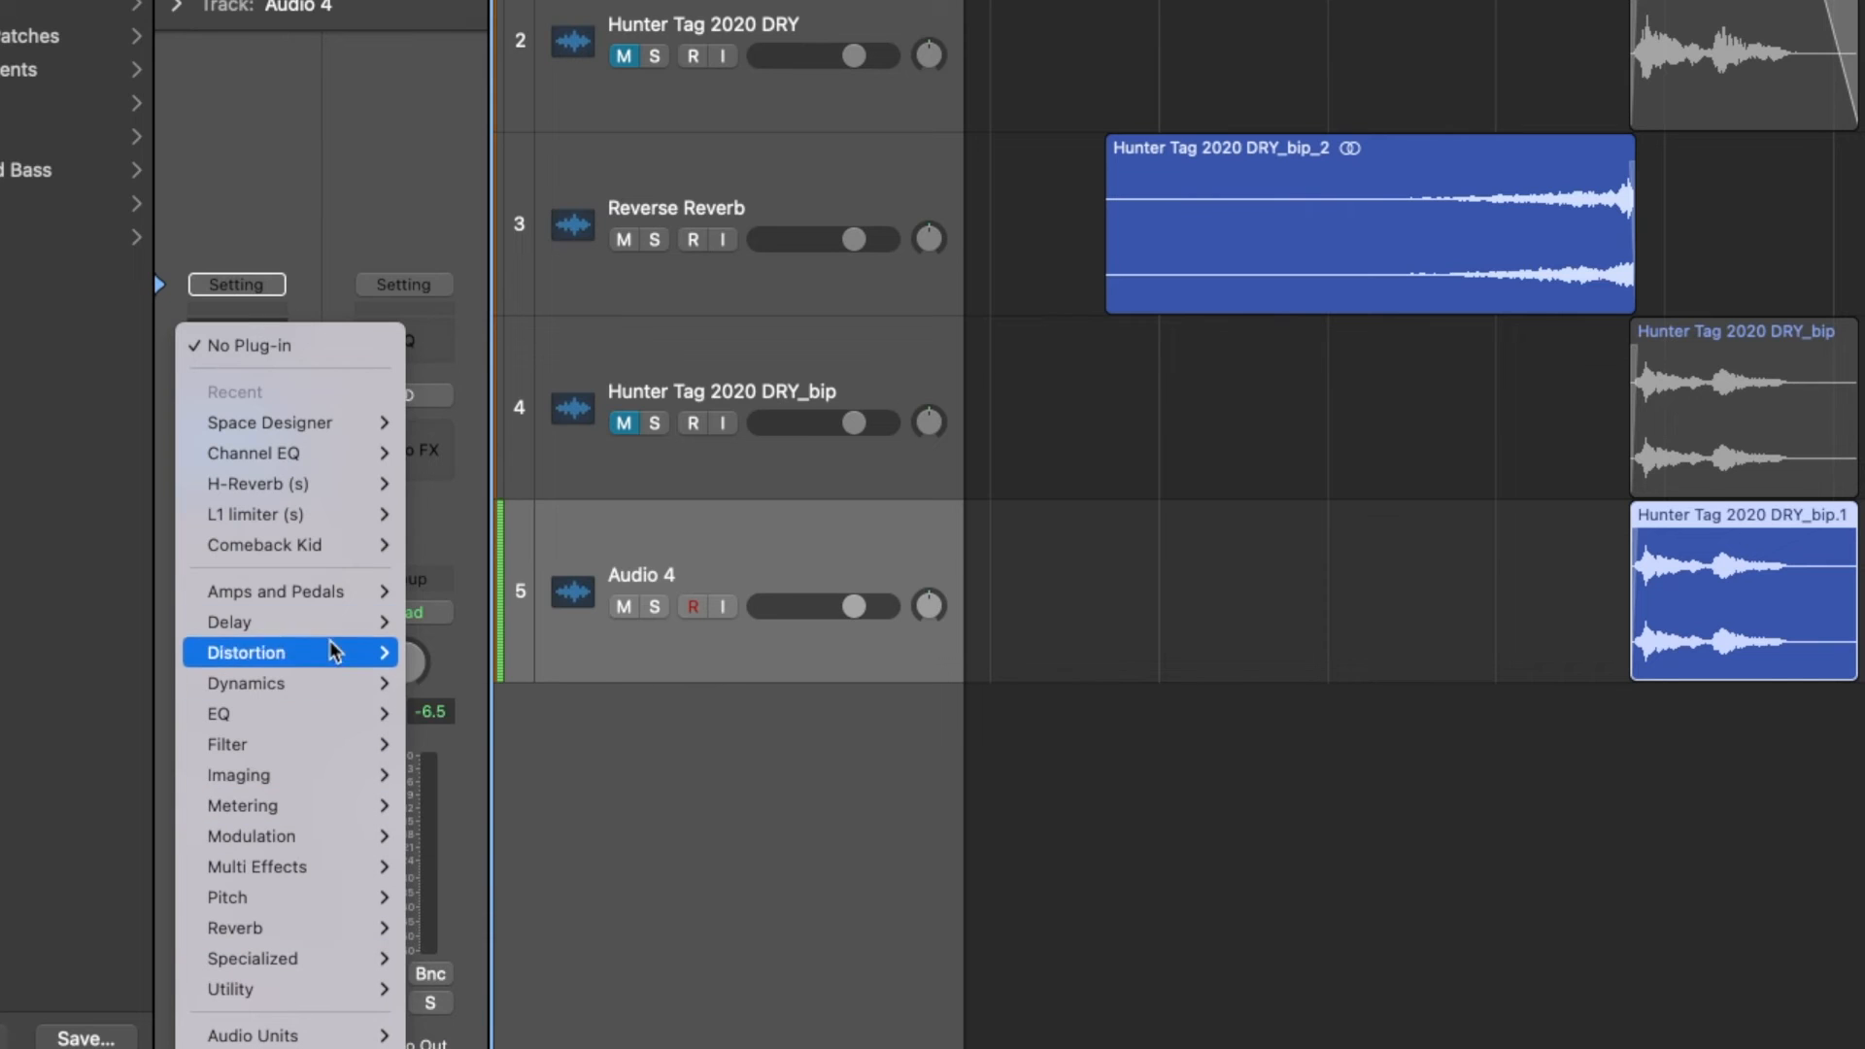
pyautogui.moveTo(321, 622)
pyautogui.moveTo(537, 639)
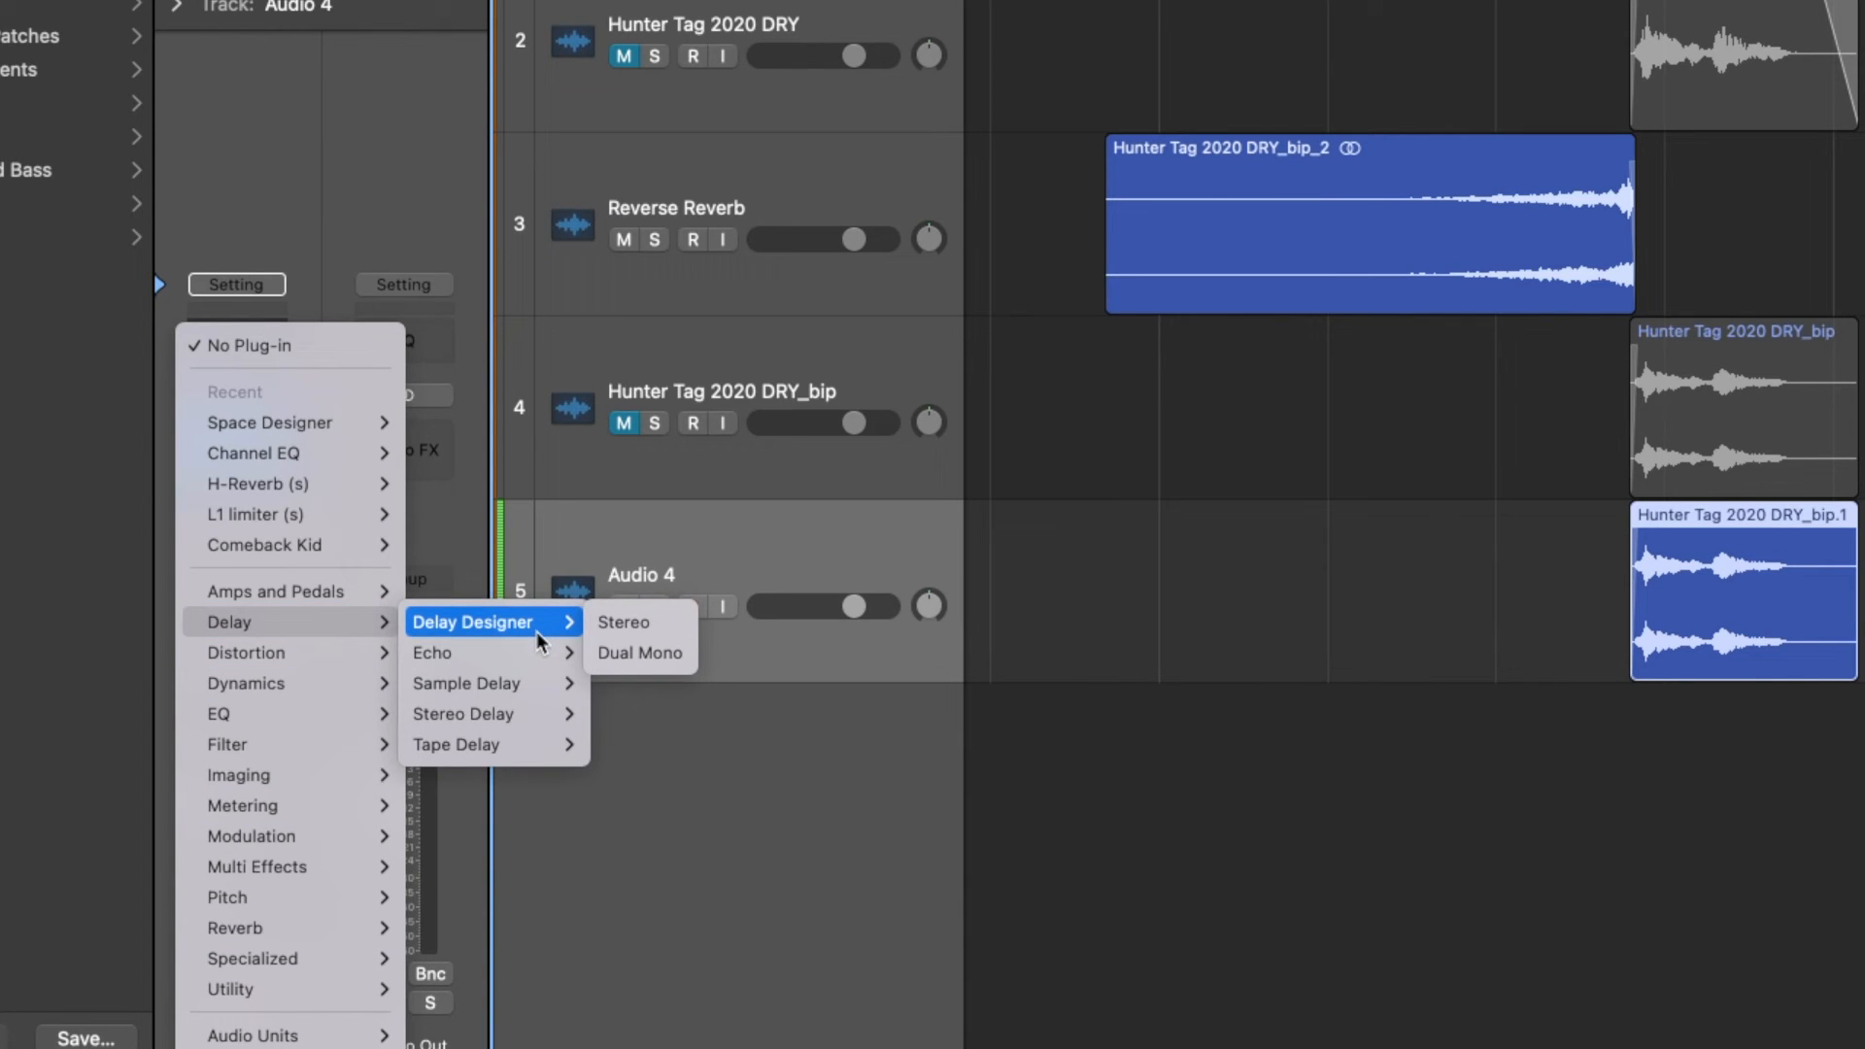
pyautogui.click(624, 716)
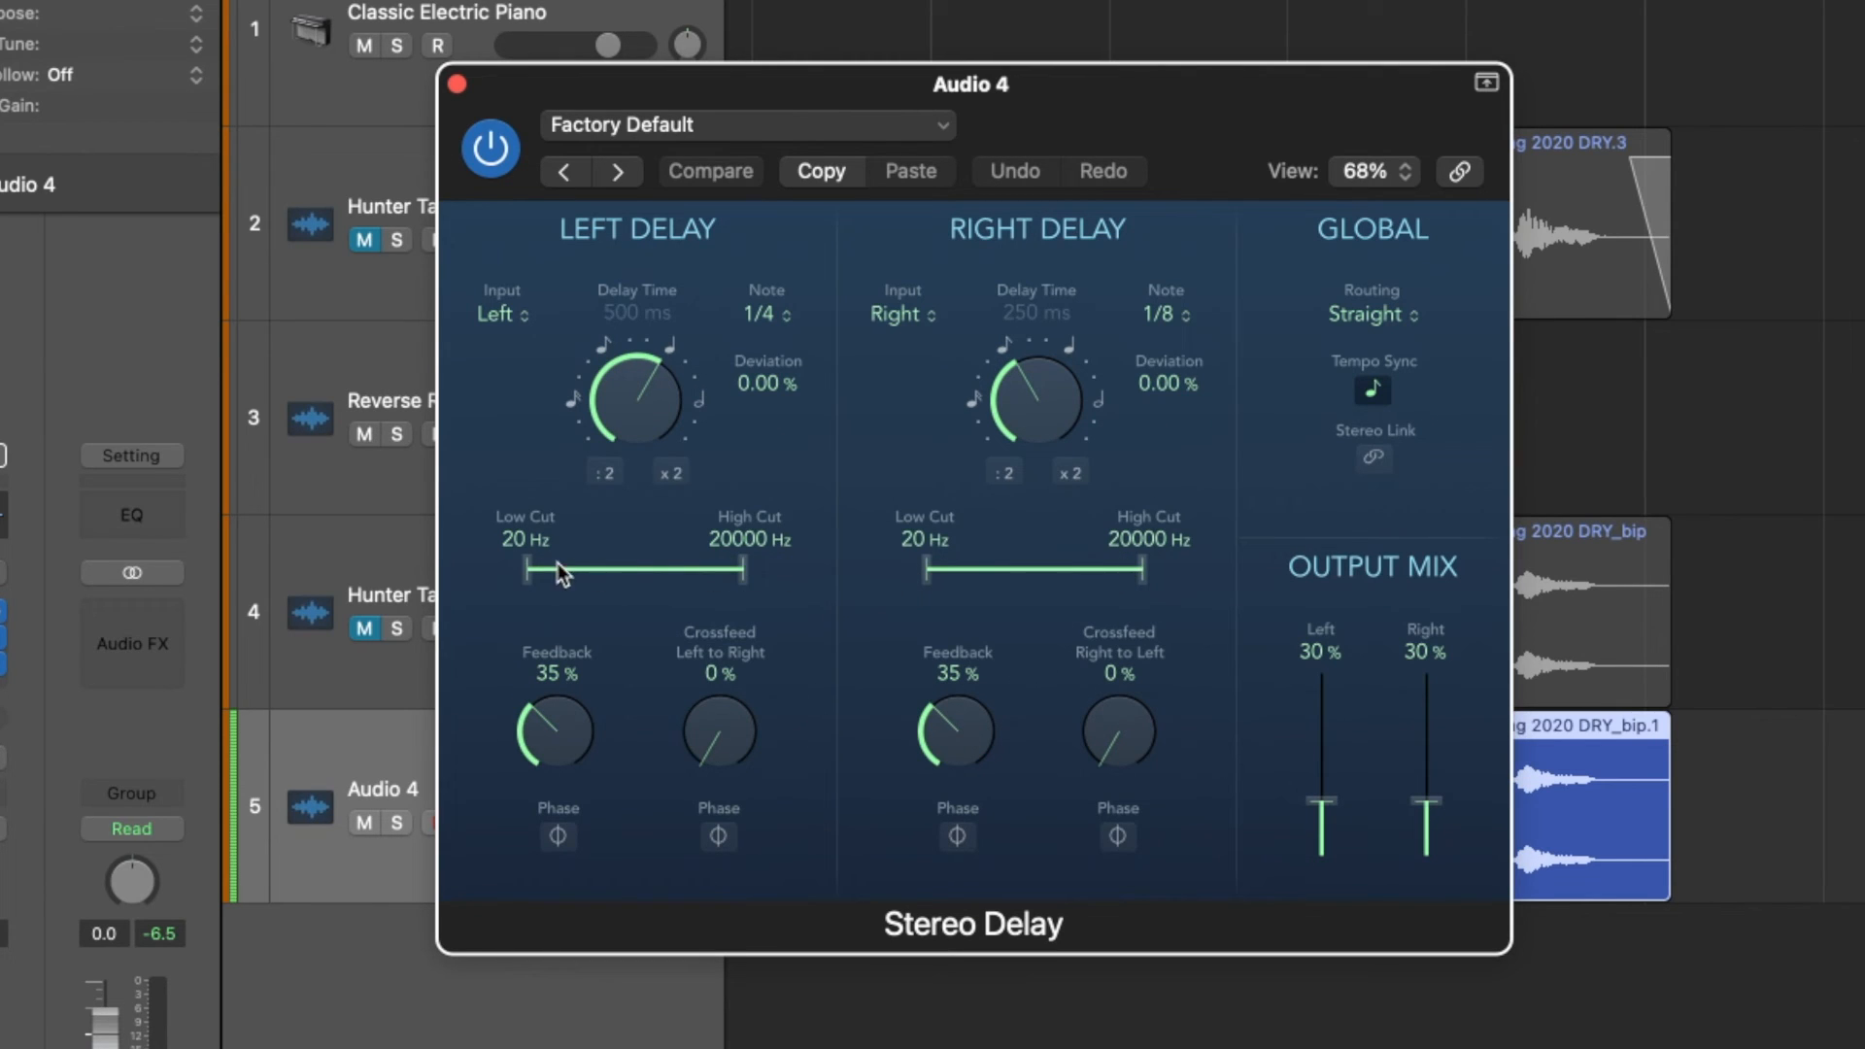
# Step: Set the Stereo Delay's low cut to 190 Hz and high cut to 4400 Hz on both channels, and play back the tag
pyautogui.moveTo(532, 573); pyautogui.dragTo(600, 577)
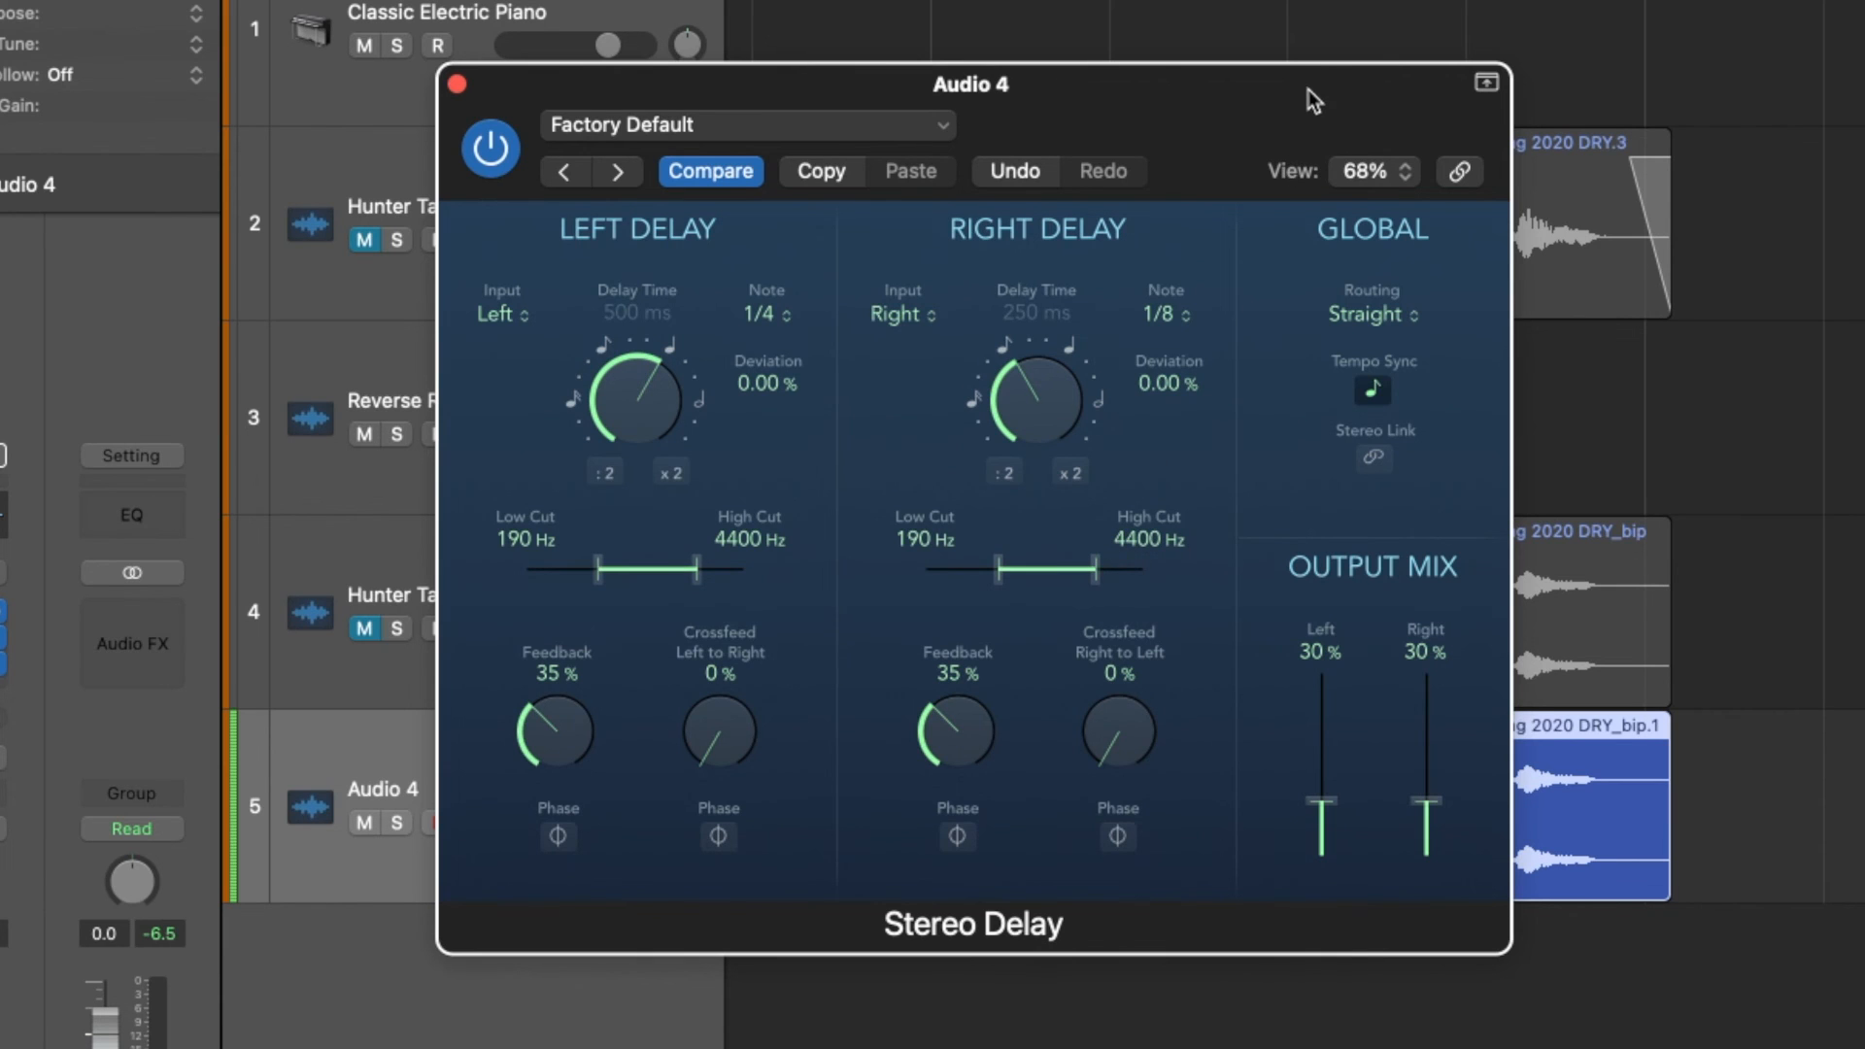
pyautogui.moveTo(1313, 100); pyautogui.dragTo(779, 89)
pyautogui.press('space')
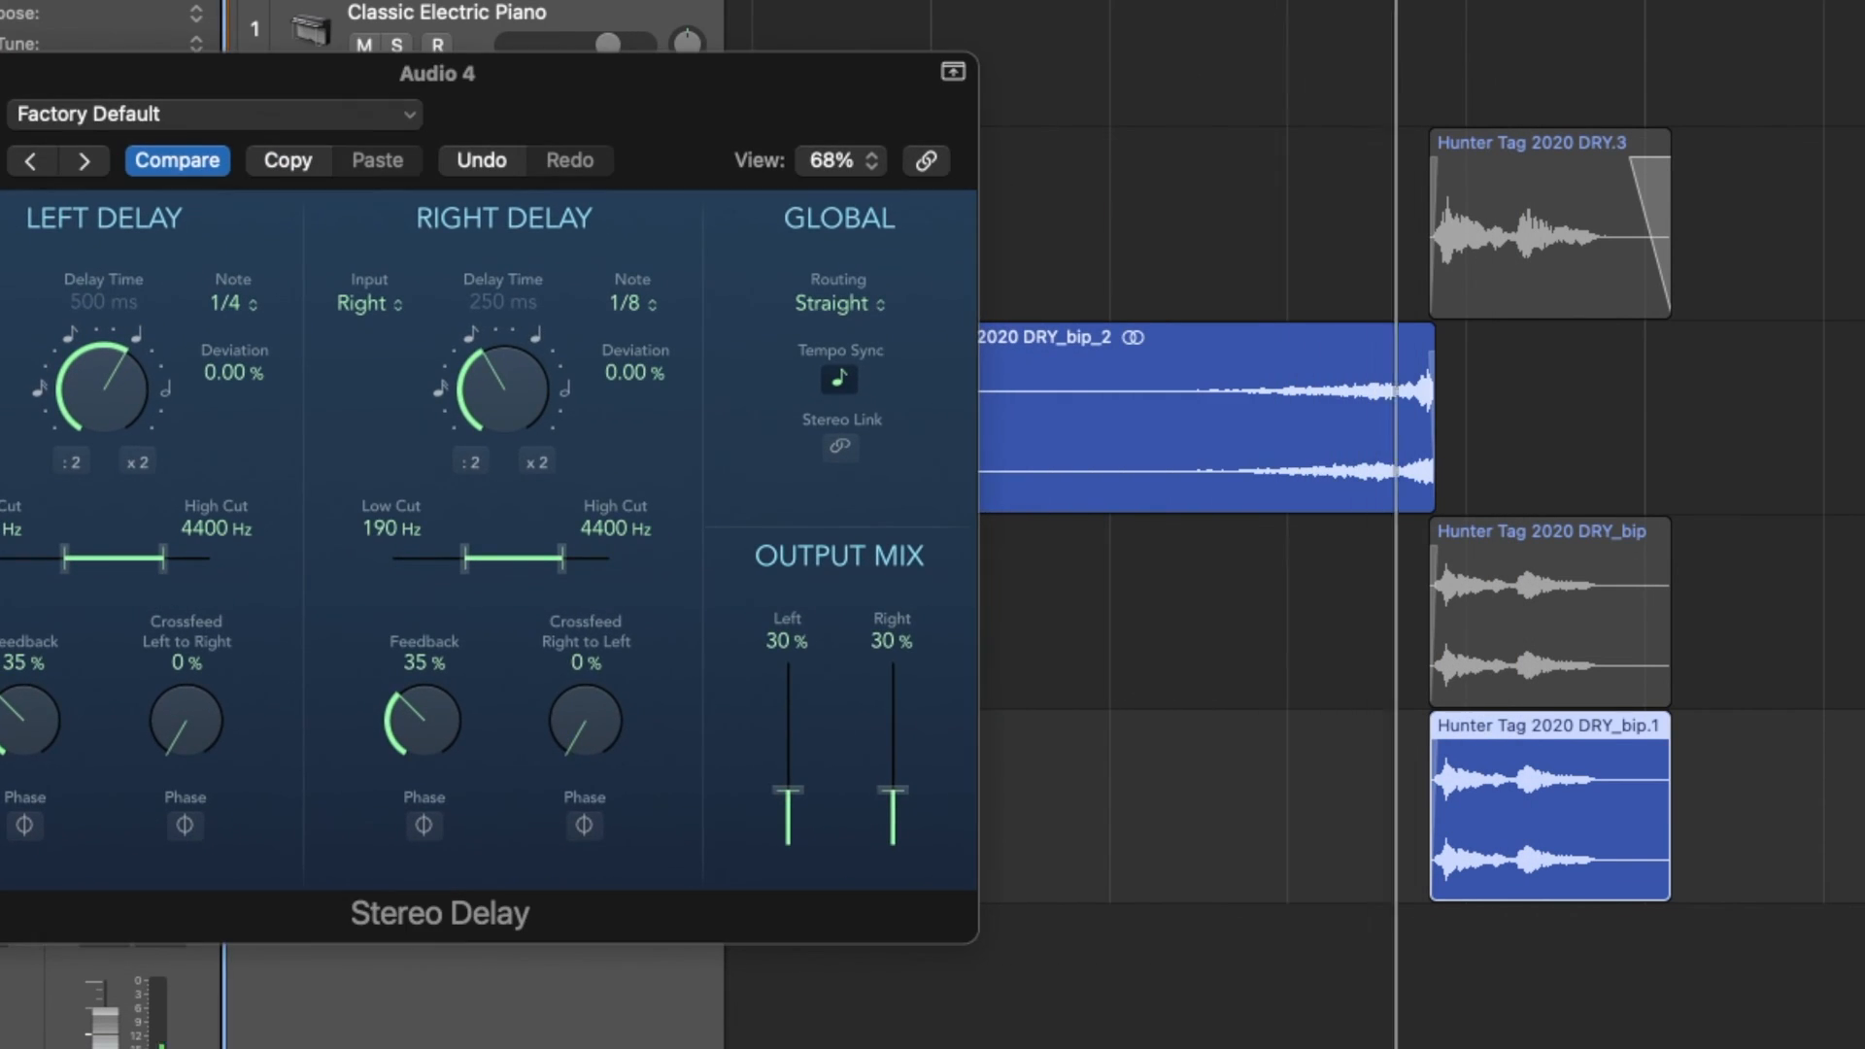